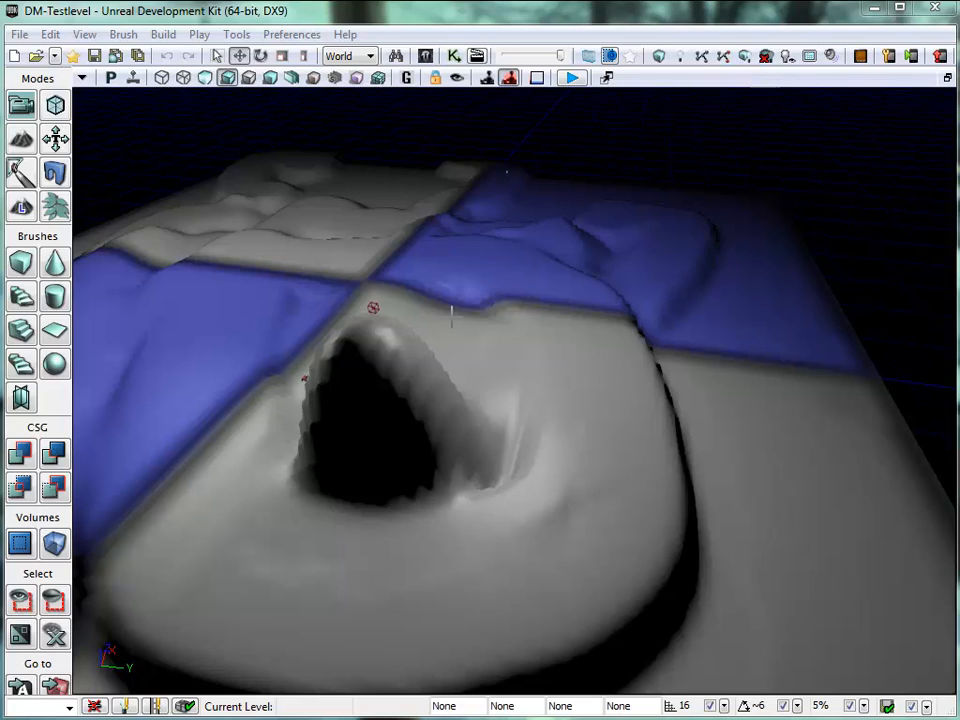
- Create a new Material named bjsTerrainMat in the package bjsTerrainPackage from the Content Browser
{"action": "left_click", "coordinate": [426, 57]}
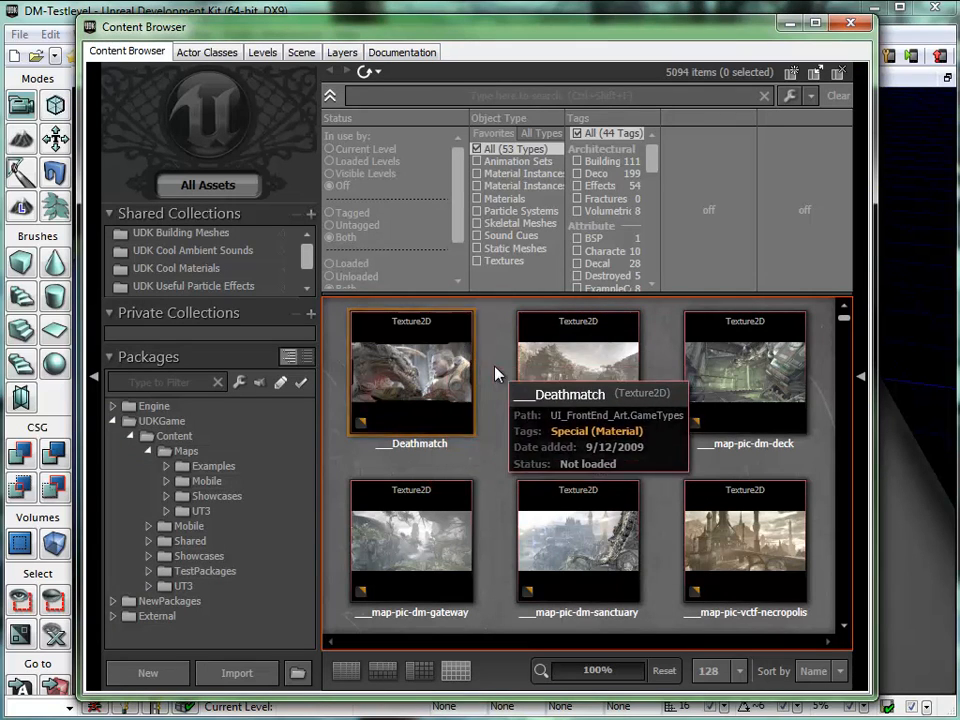
{"action": "right_click", "coordinate": [494, 459]}
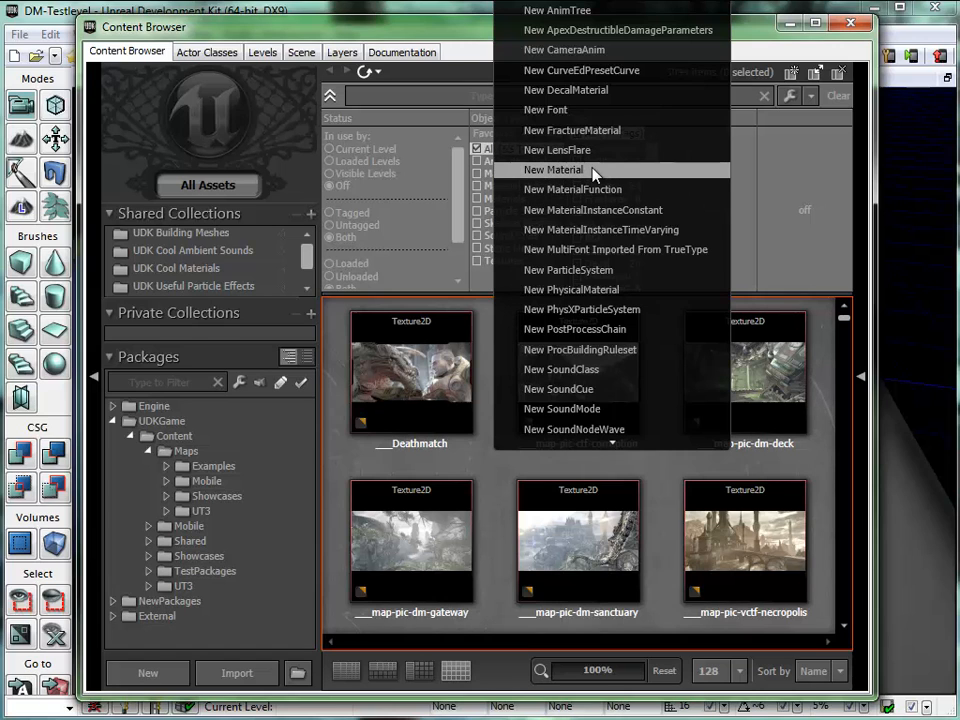
{"action": "left_click", "coordinate": [595, 171]}
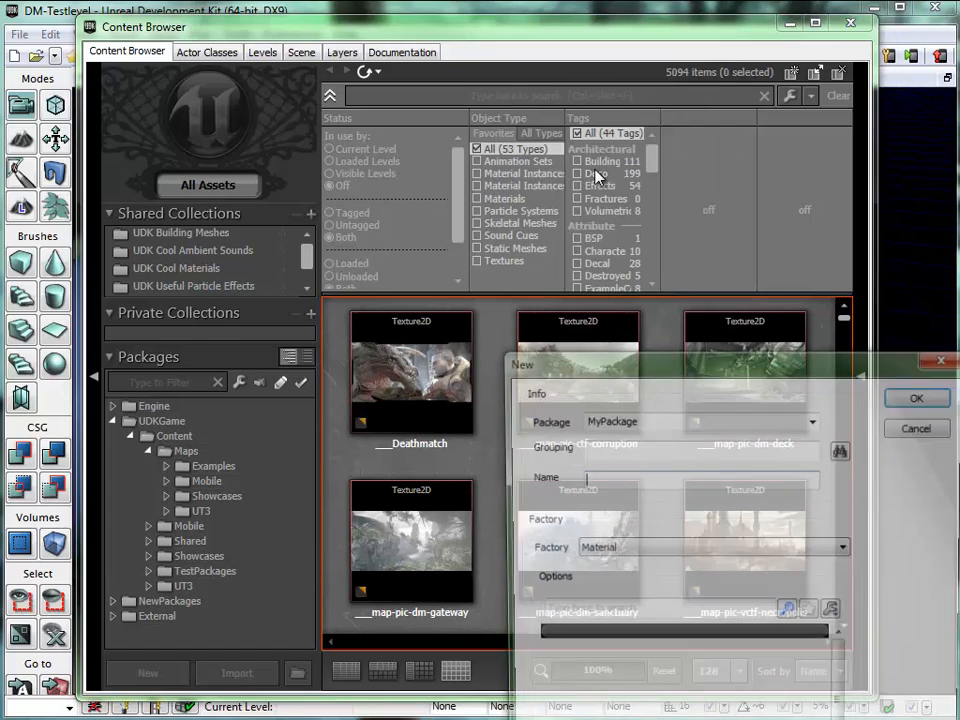
{"action": "left_click_drag", "start_coordinate": [766, 370], "coordinate": [536, 120]}
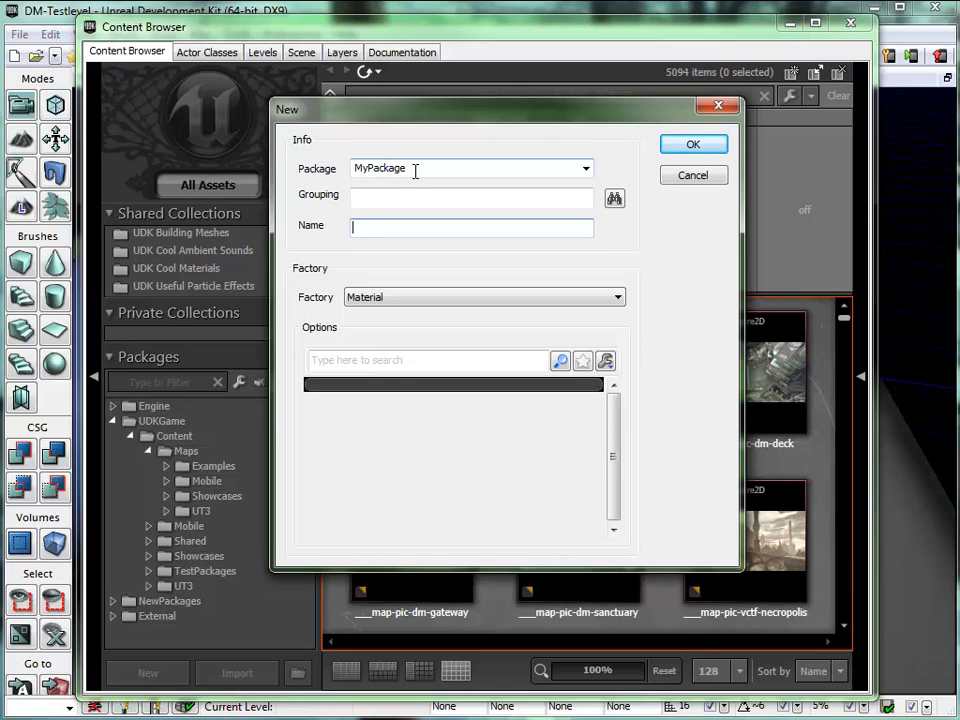
{"action": "double_click", "coordinate": [369, 165]}
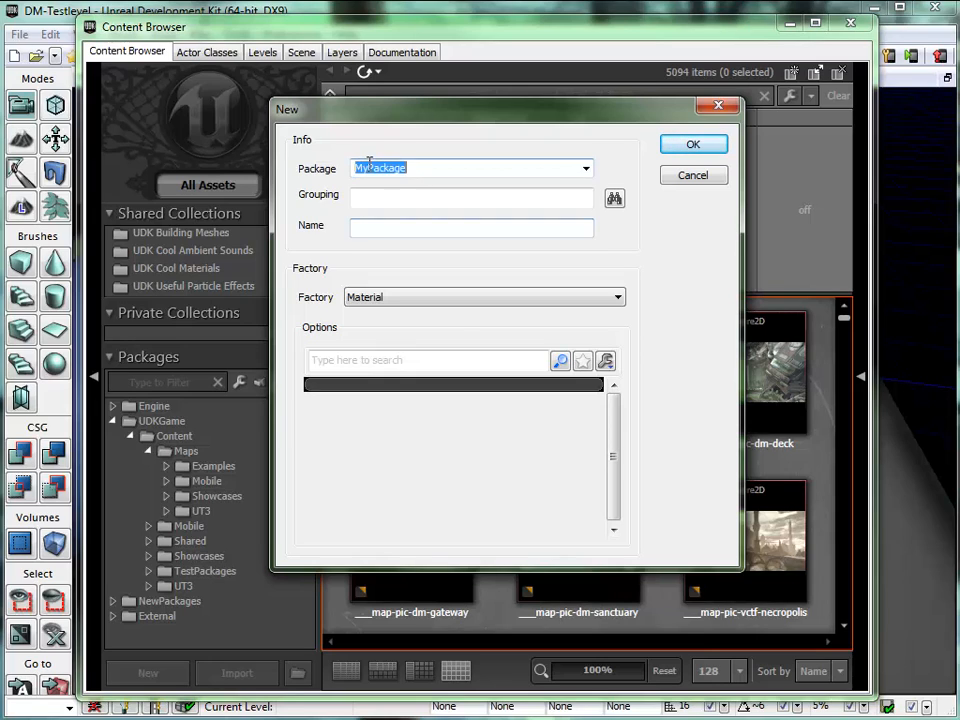
{"action": "left_click_drag", "start_coordinate": [369, 165], "coordinate": [352, 177]}
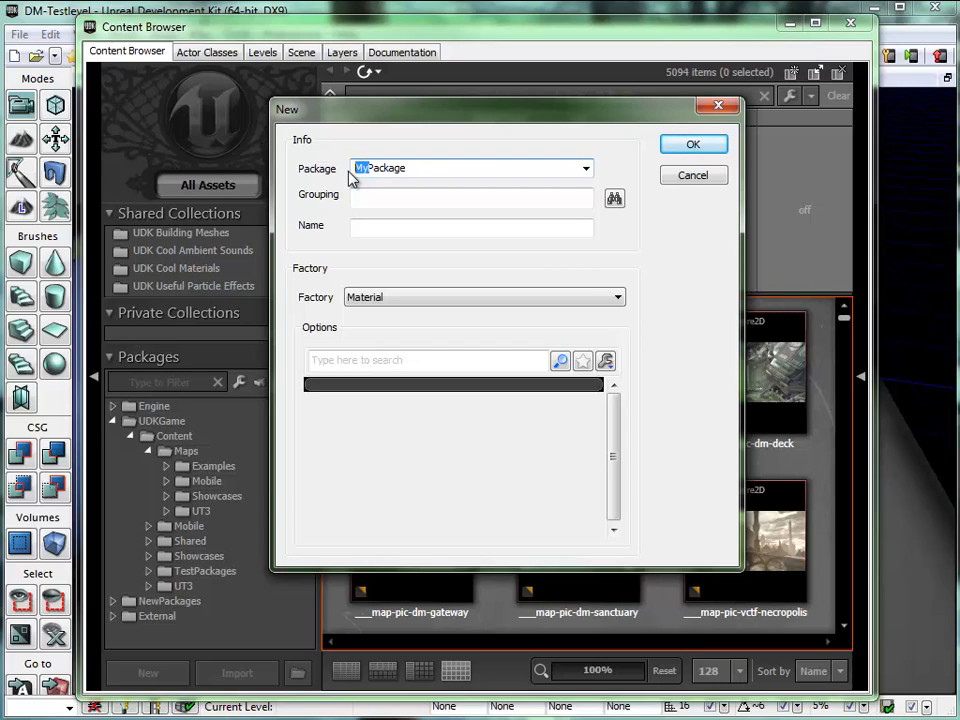
{"action": "type", "text": "bjsTerrain"}
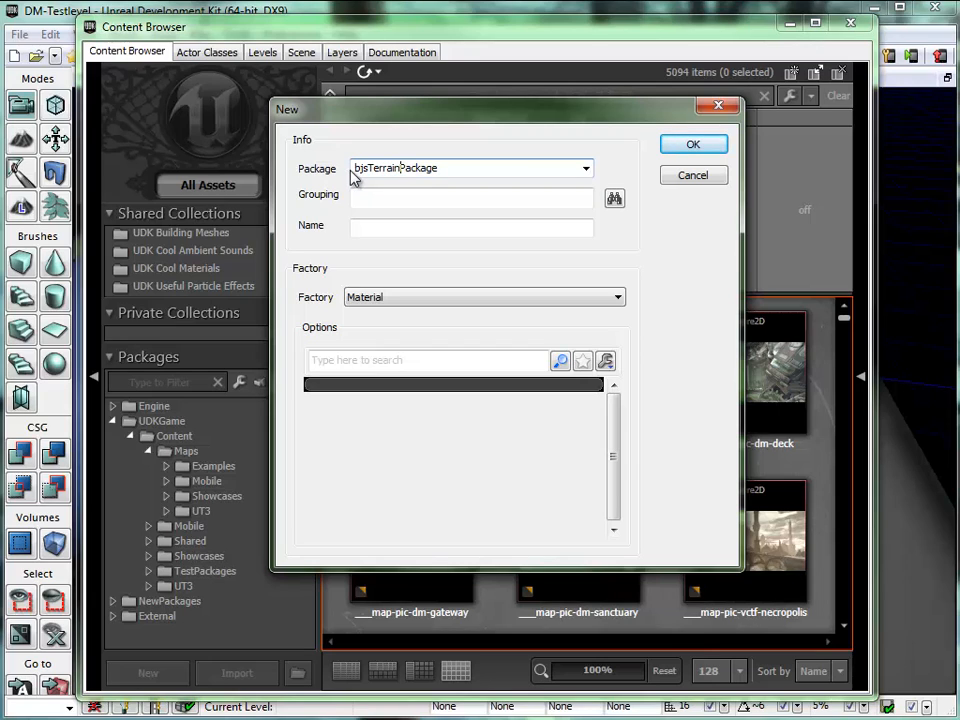
{"action": "left_click", "coordinate": [395, 227]}
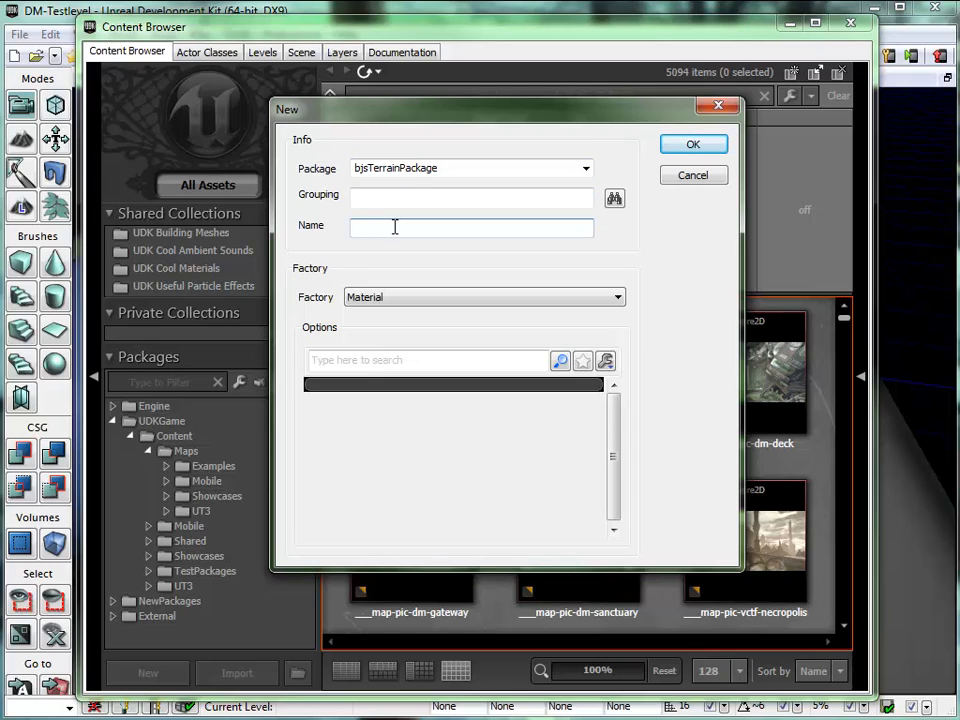
{"action": "type", "text": "bjsTerrainMat"}
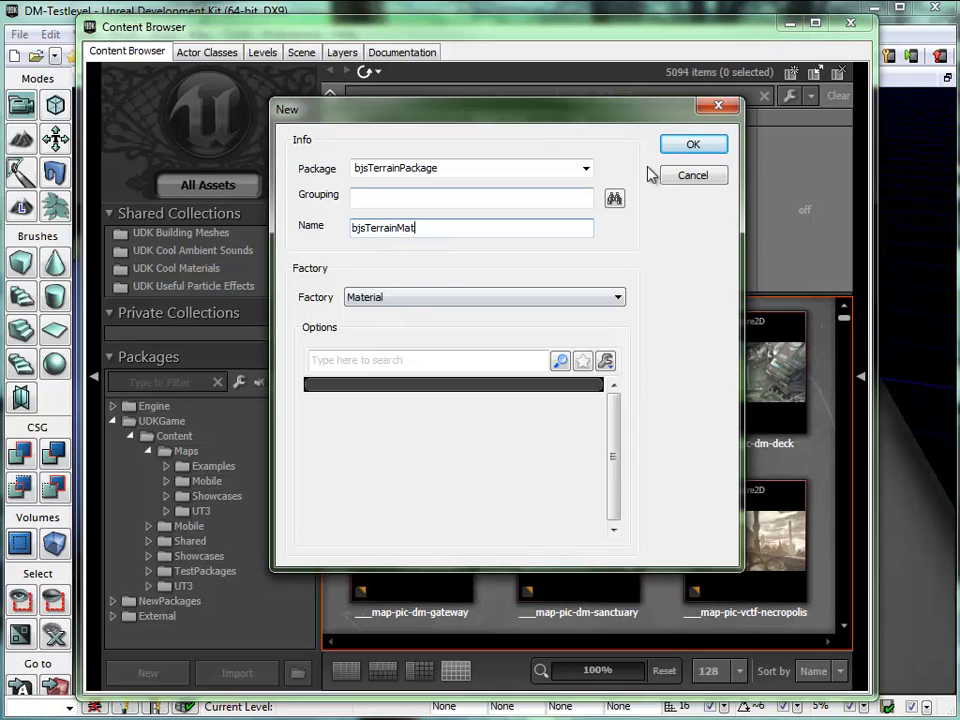
{"action": "left_click", "coordinate": [691, 147]}
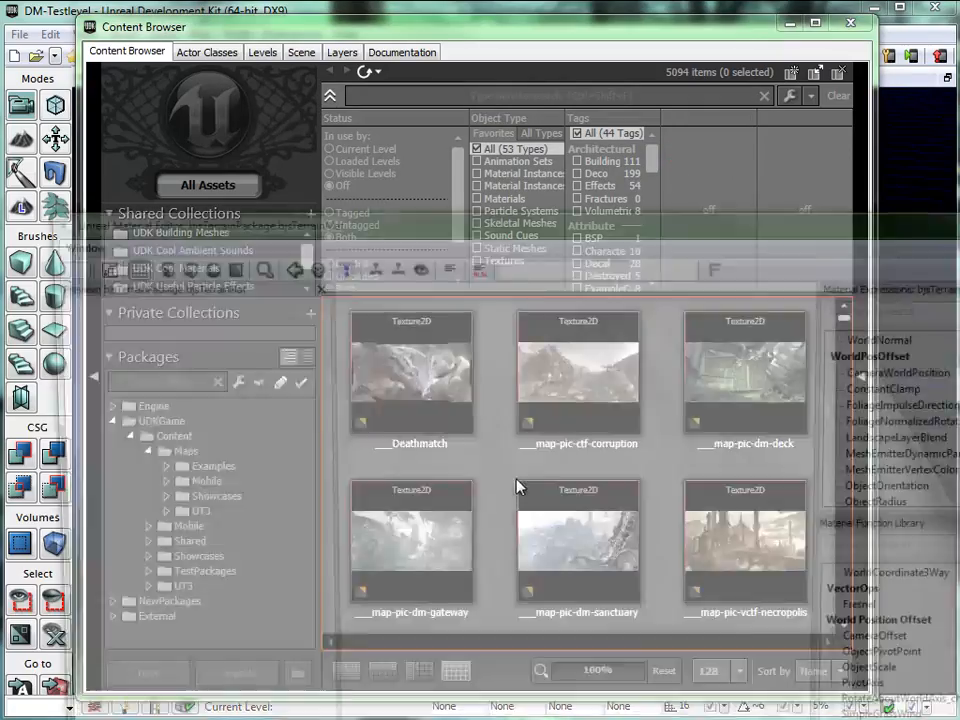
- Fit the Material Editor window on screen, remove the Material Function Library, and enlarge the node graph area
{"action": "left_click_drag", "start_coordinate": [542, 208], "coordinate": [531, 36]}
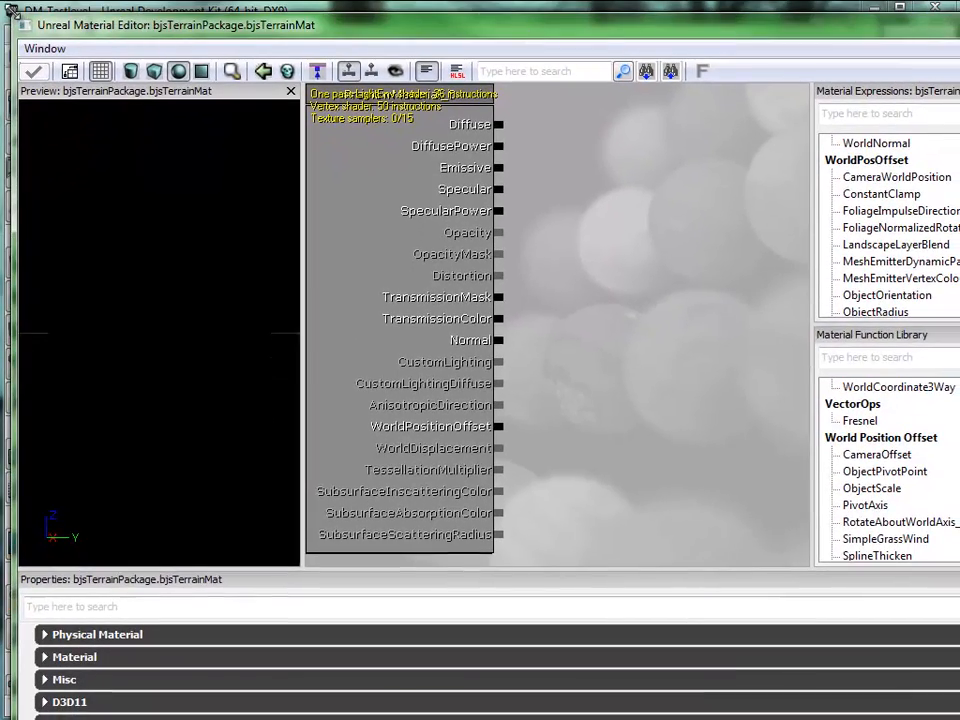
{"action": "left_click_drag", "start_coordinate": [10, 10], "coordinate": [28, 34]}
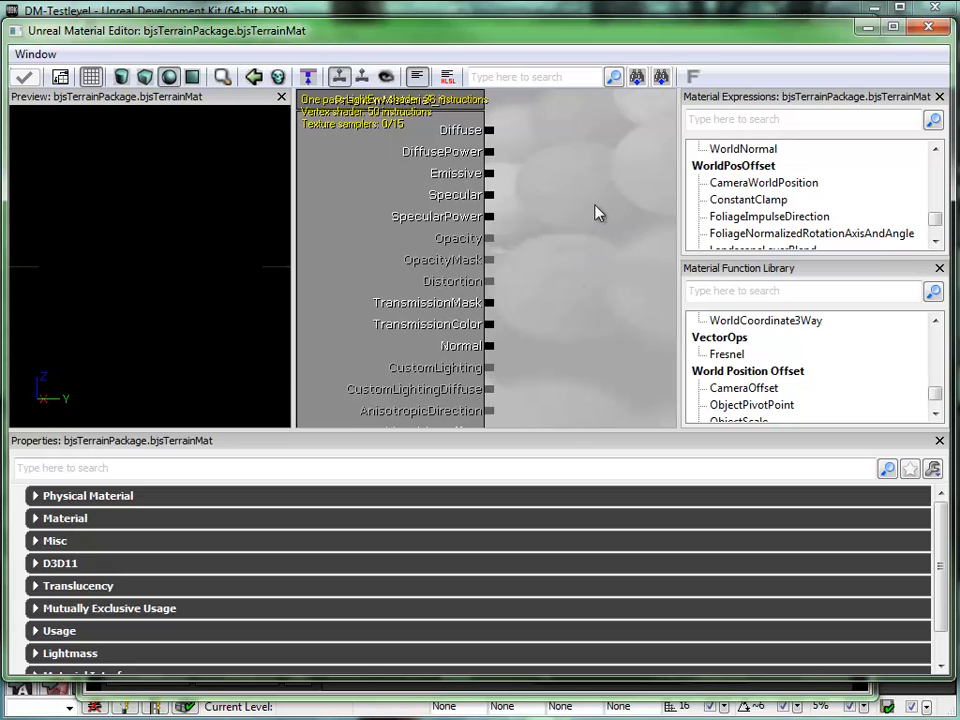
{"action": "left_click_drag", "start_coordinate": [562, 435], "coordinate": [588, 505]}
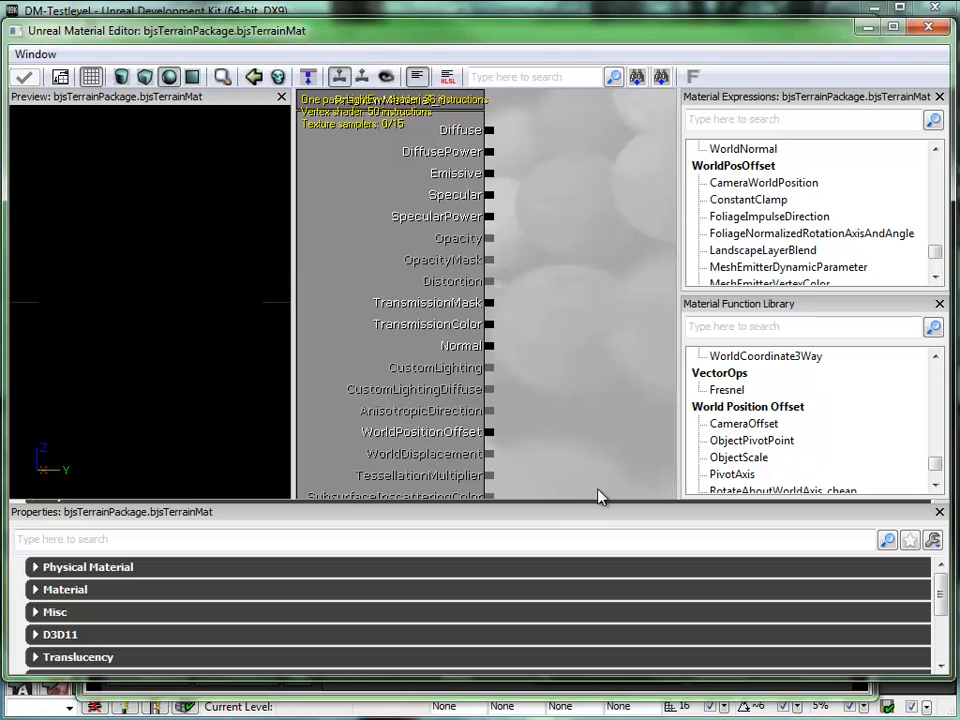
{"action": "left_click", "coordinate": [939, 304]}
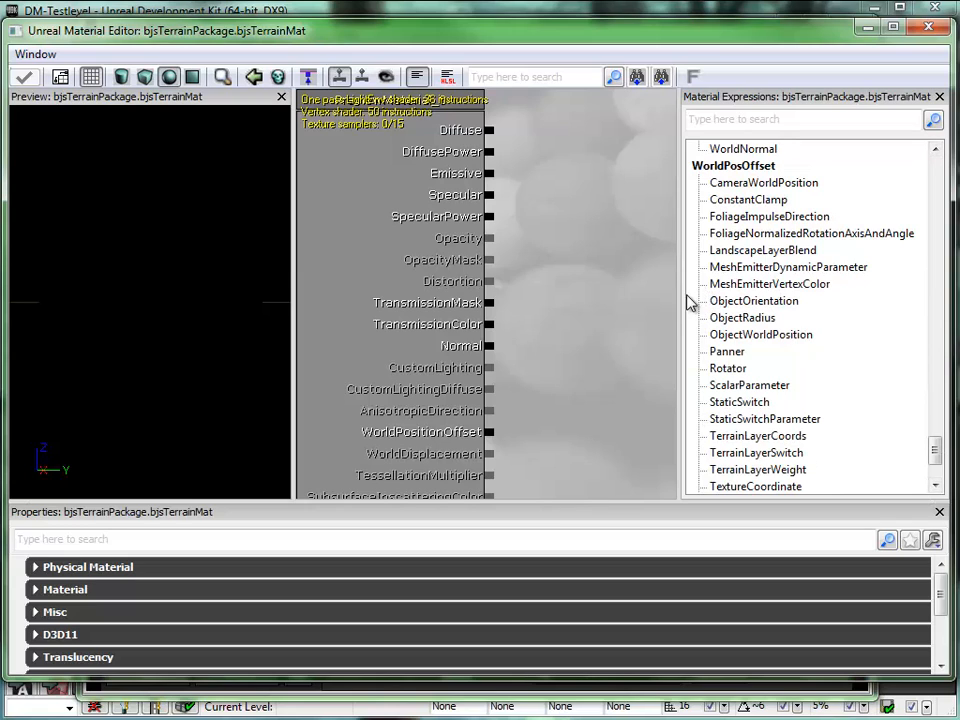
{"action": "left_click_drag", "start_coordinate": [735, 284], "coordinate": [737, 300]}
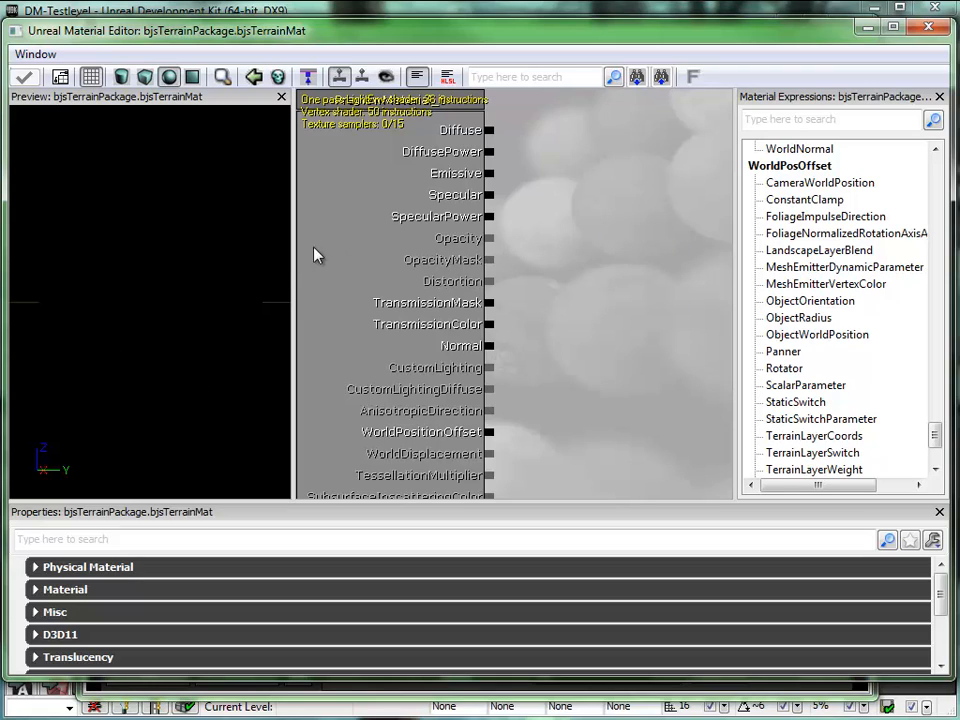
{"action": "left_click_drag", "start_coordinate": [291, 253], "coordinate": [226, 261]}
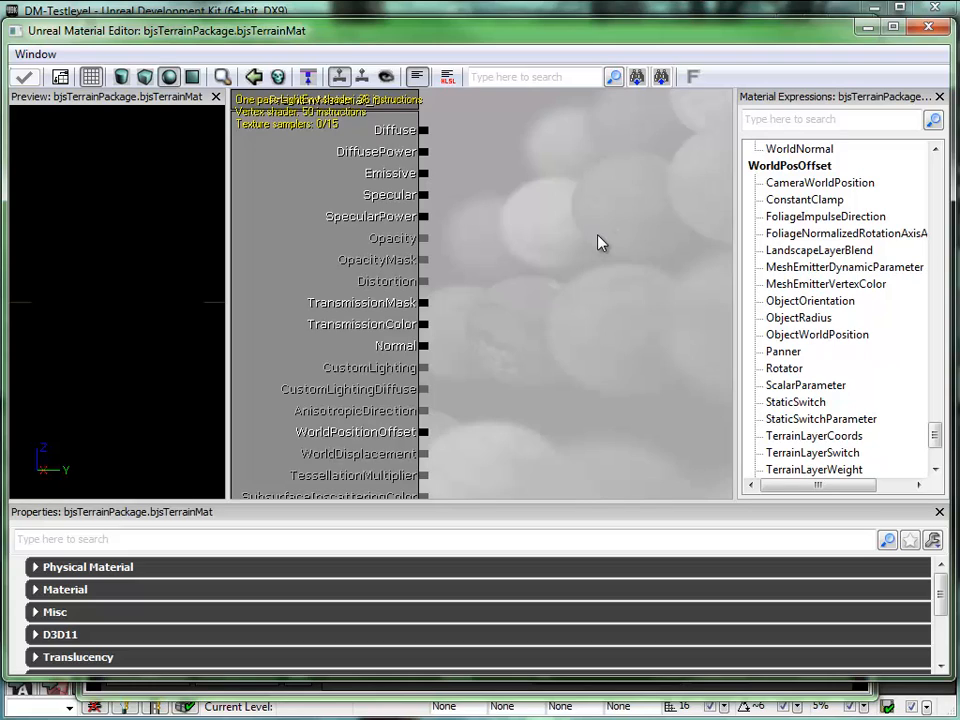
- Find the terrain expressions and add a TerrainLayerCoords node and a TerrainLayerWeight node to the material graph
{"action": "left_click", "coordinate": [819, 120]}
{"action": "type", "text": "terra"}
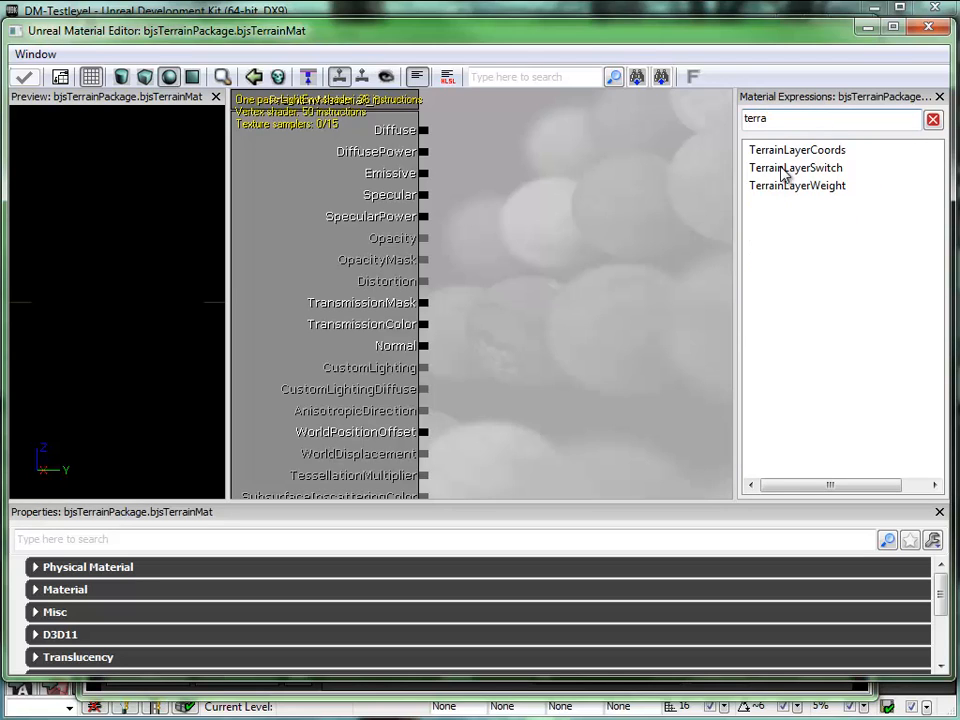
{"action": "left_click", "coordinate": [812, 152]}
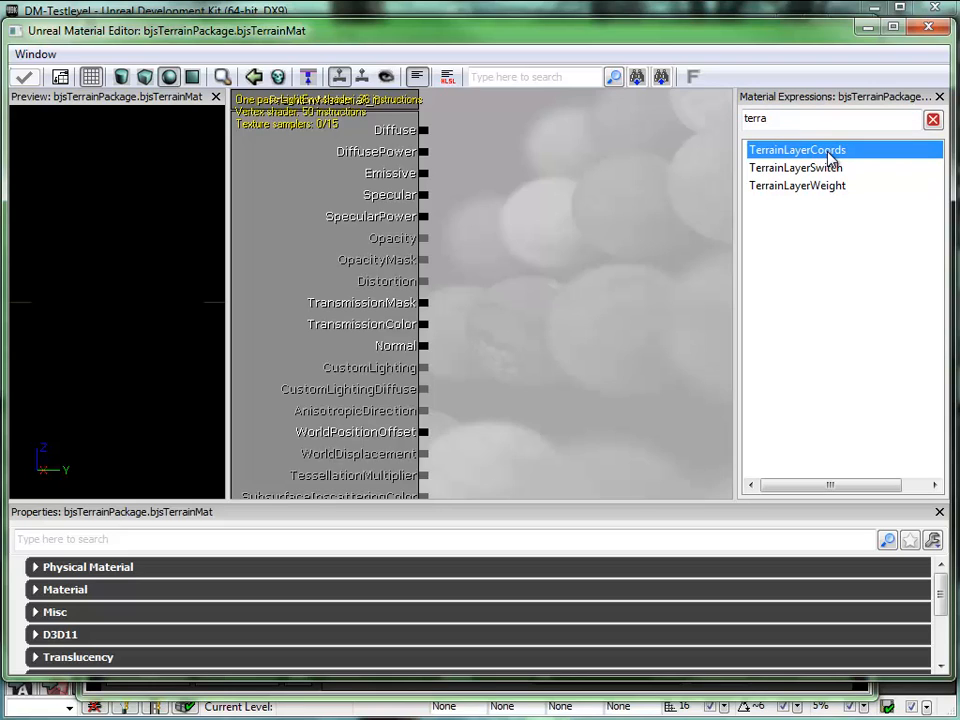
{"action": "left_click_drag", "start_coordinate": [828, 157], "coordinate": [682, 193]}
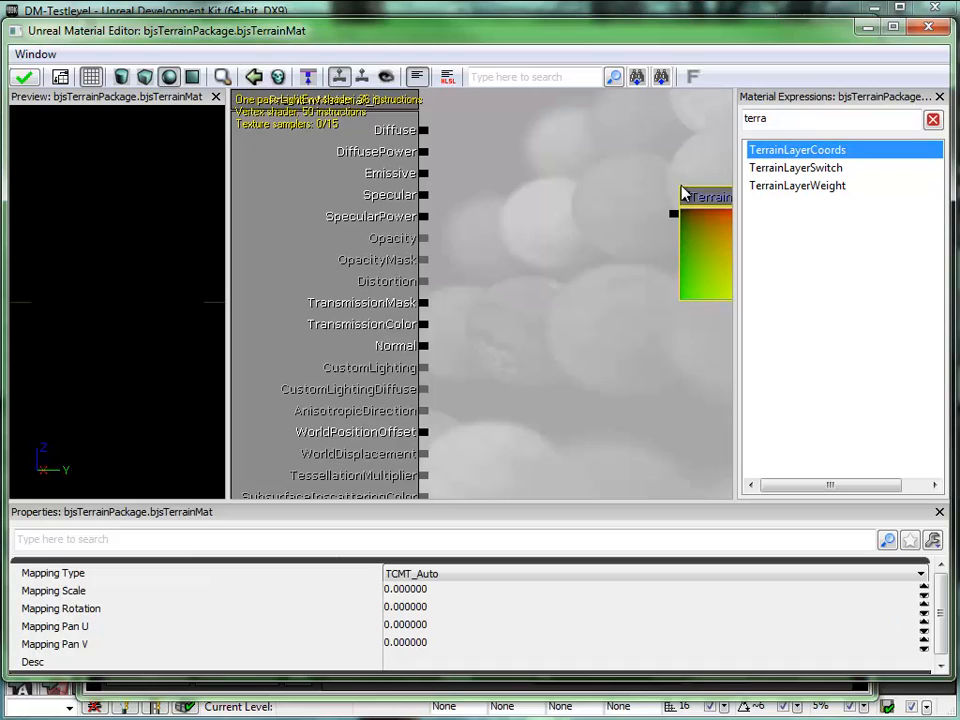
{"action": "left_click", "coordinate": [803, 188]}
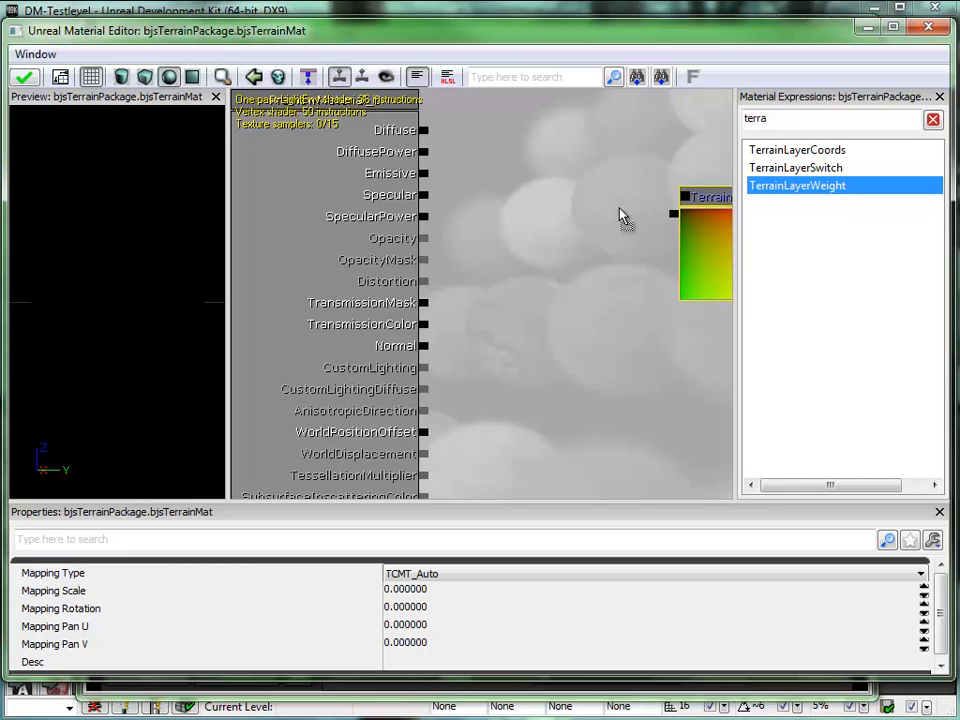
{"action": "left_click_drag", "start_coordinate": [520, 193], "coordinate": [522, 190]}
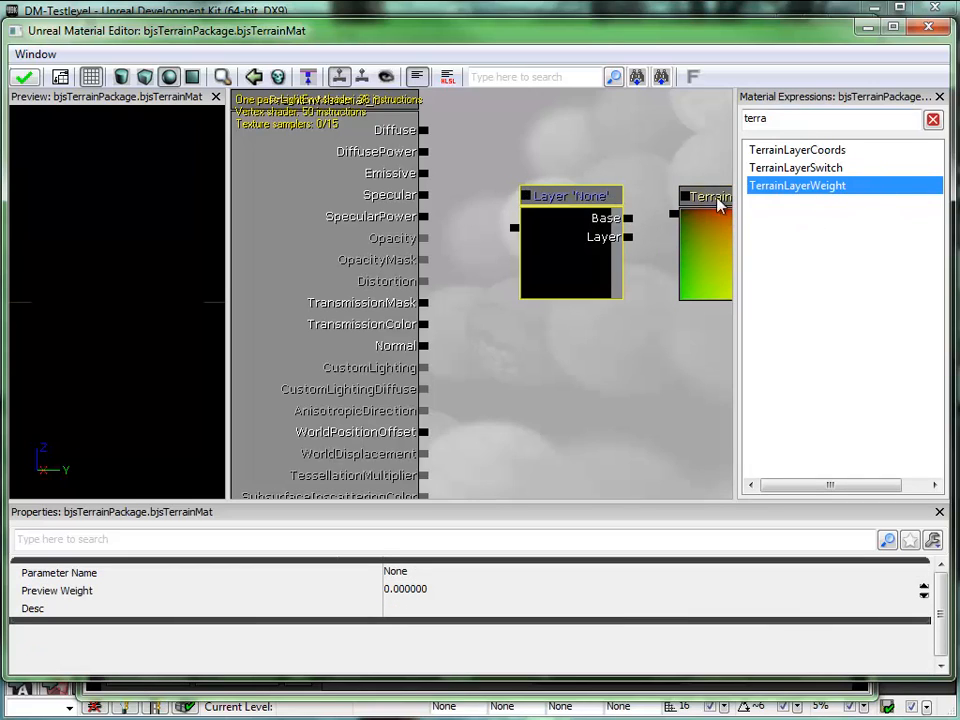
- Close the Material Expressions list and space the TerrainCoords and Layer nodes apart, leaving a gap between them
{"action": "left_click", "coordinate": [939, 97]}
{"action": "left_click", "coordinate": [752, 250]}
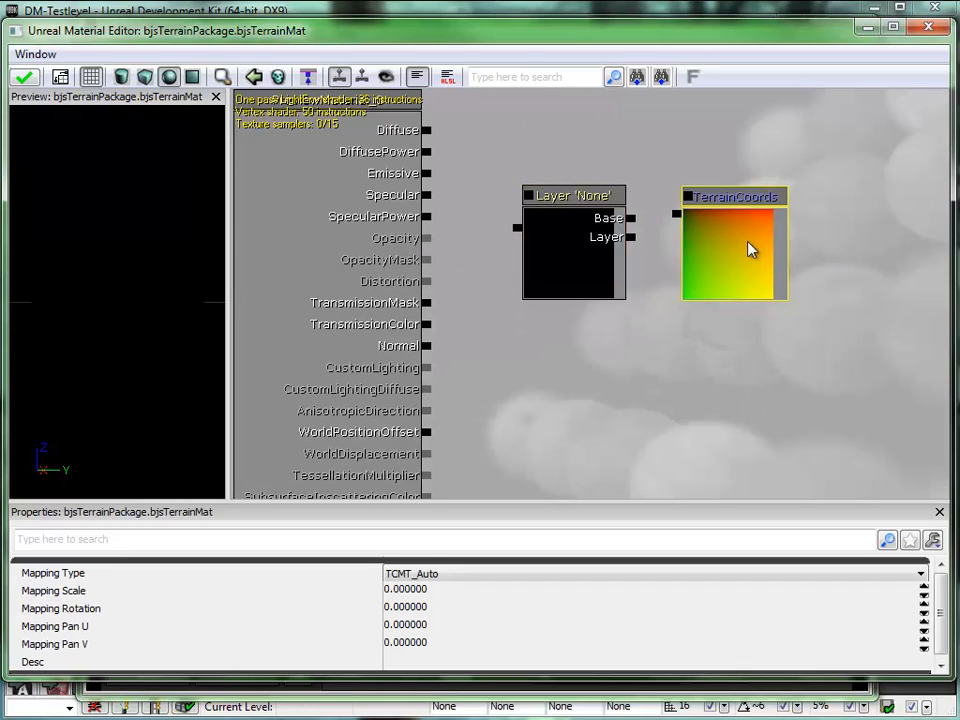
{"action": "left_click_drag", "start_coordinate": [741, 252], "coordinate": [872, 214]}
{"action": "left_click_drag", "start_coordinate": [574, 260], "coordinate": [530, 218]}
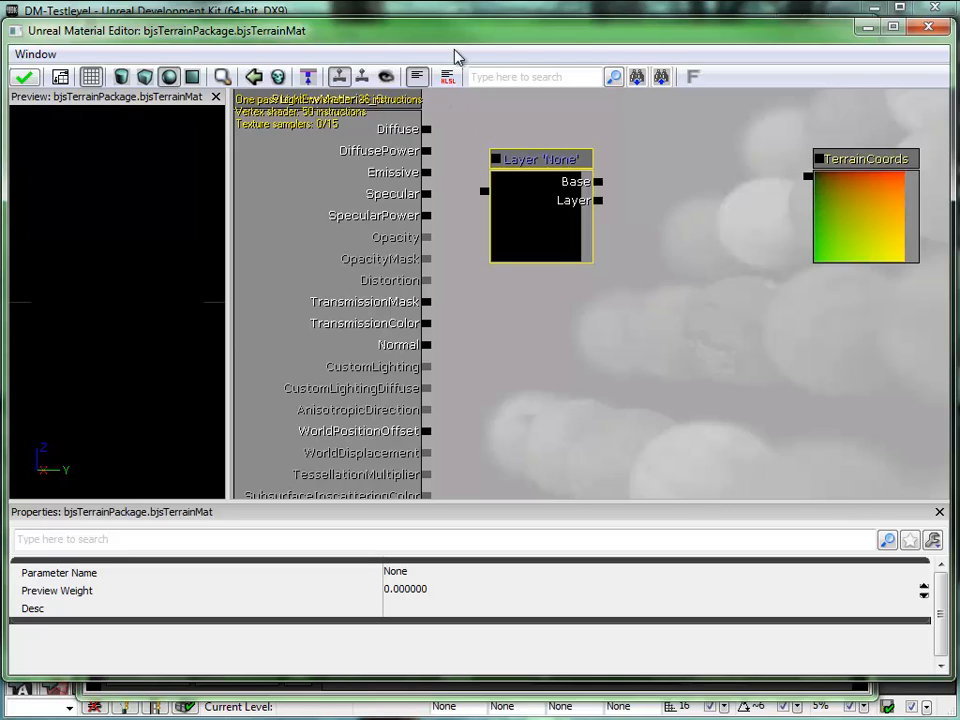
- In the Content Browser, filter the UDKGame assets to textures, search for grass and select T_SGrass_01_D
{"action": "left_click_drag", "start_coordinate": [490, 40], "coordinate": [535, 336]}
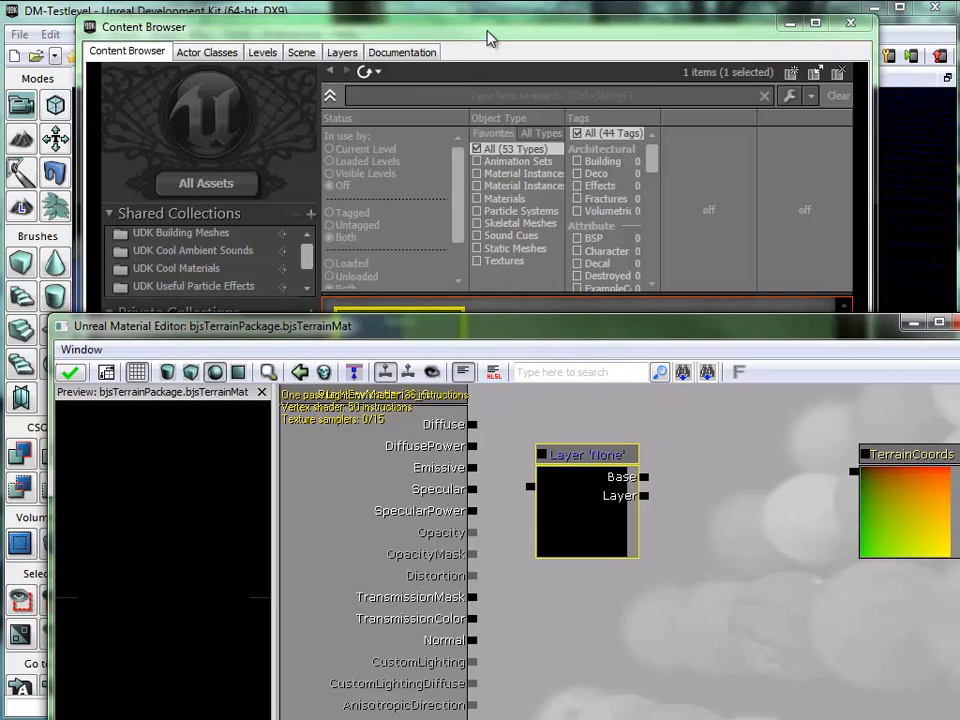
{"action": "left_click", "coordinate": [439, 77]}
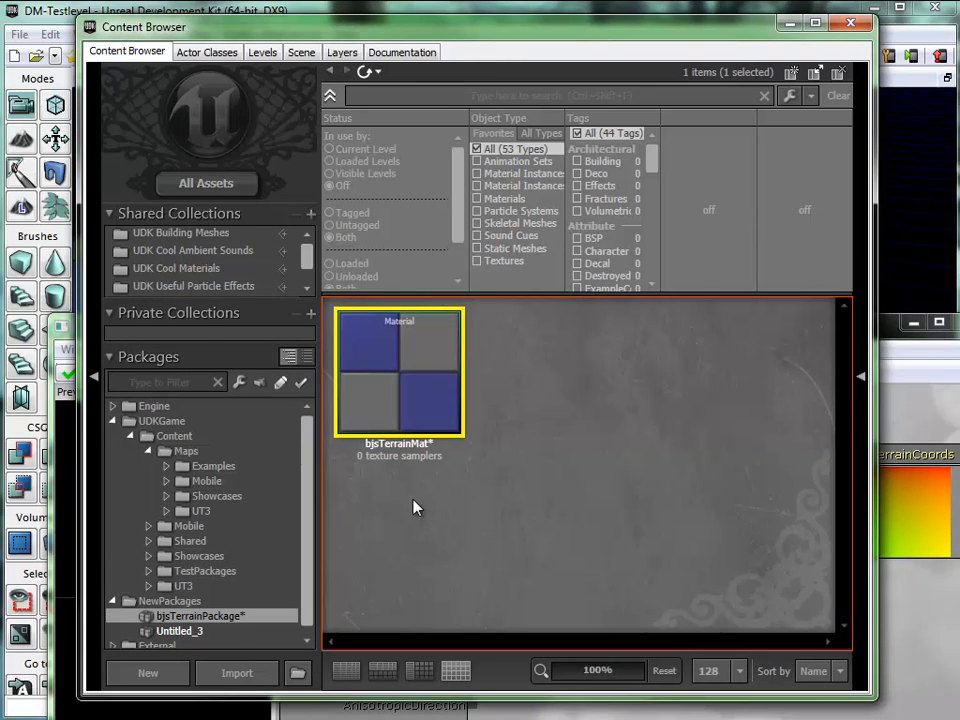
{"action": "left_click", "coordinate": [165, 423]}
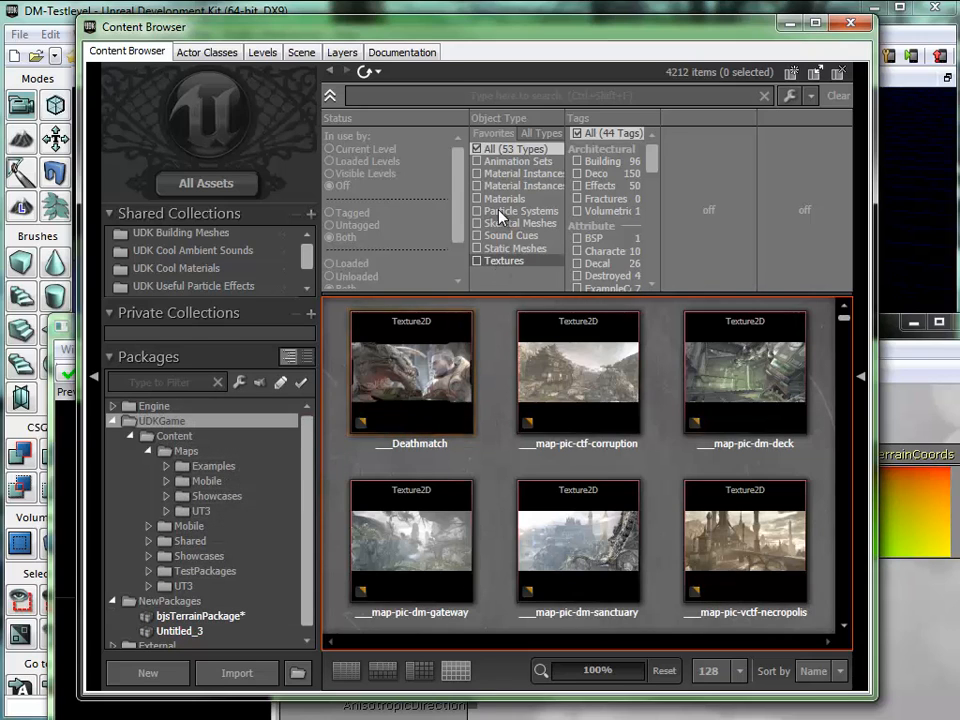
{"action": "left_click", "coordinate": [479, 262]}
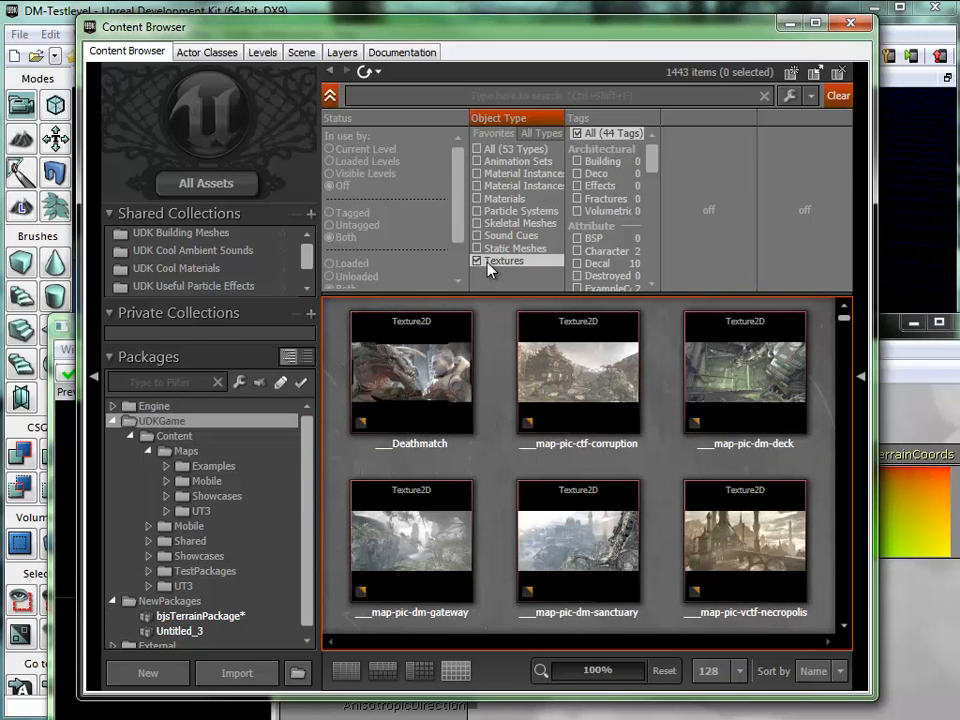
{"action": "left_click", "coordinate": [421, 96]}
{"action": "type", "text": "grass"}
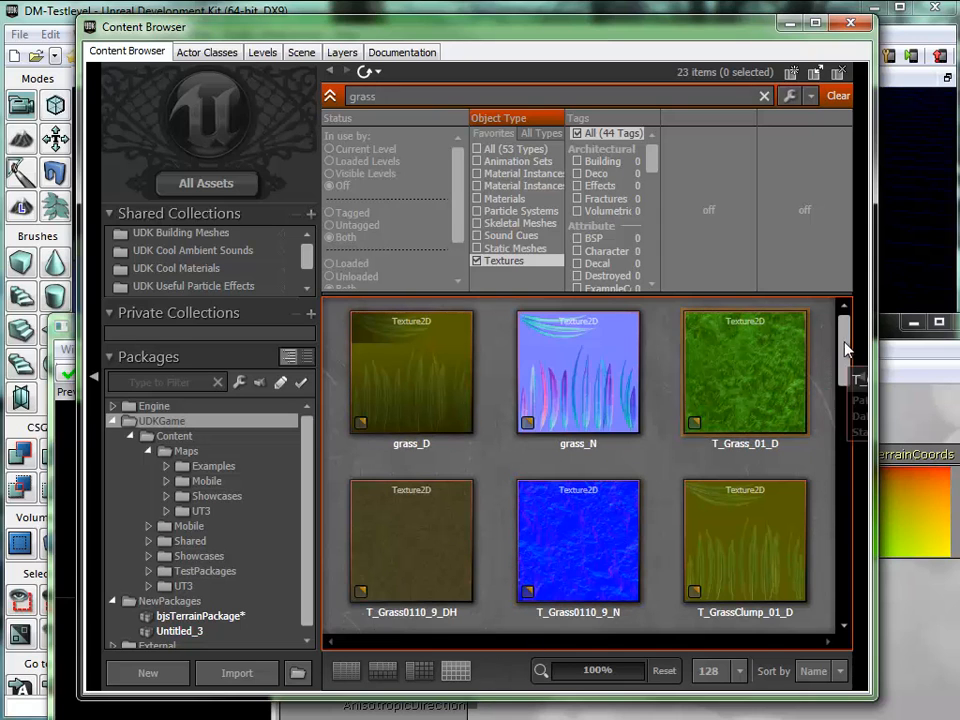
{"action": "left_click_drag", "start_coordinate": [849, 321], "coordinate": [851, 514]}
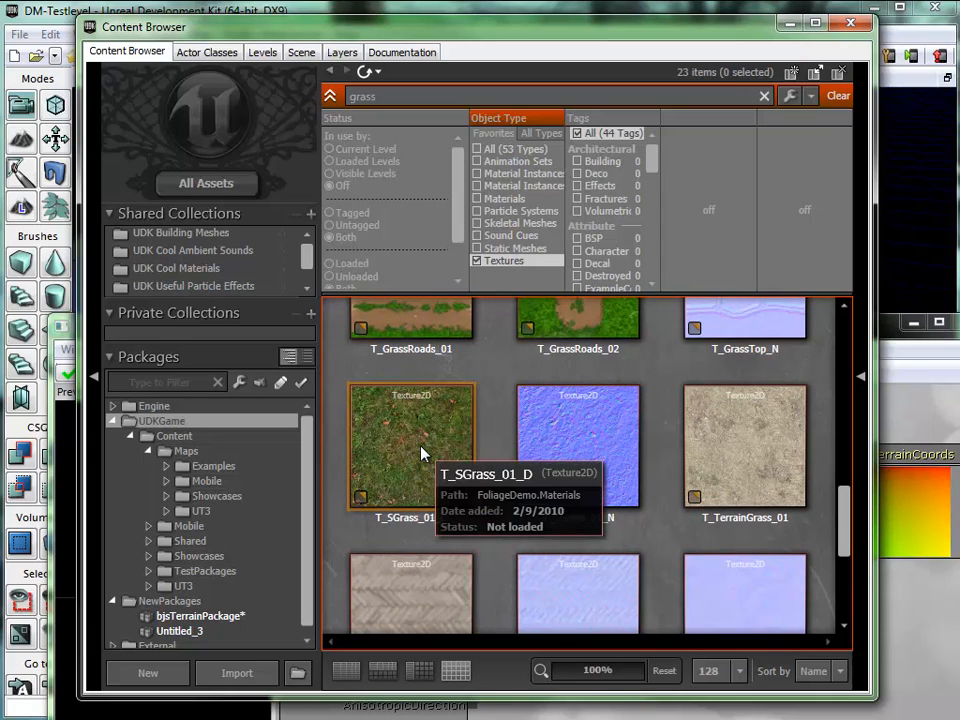
{"action": "left_click", "coordinate": [404, 467]}
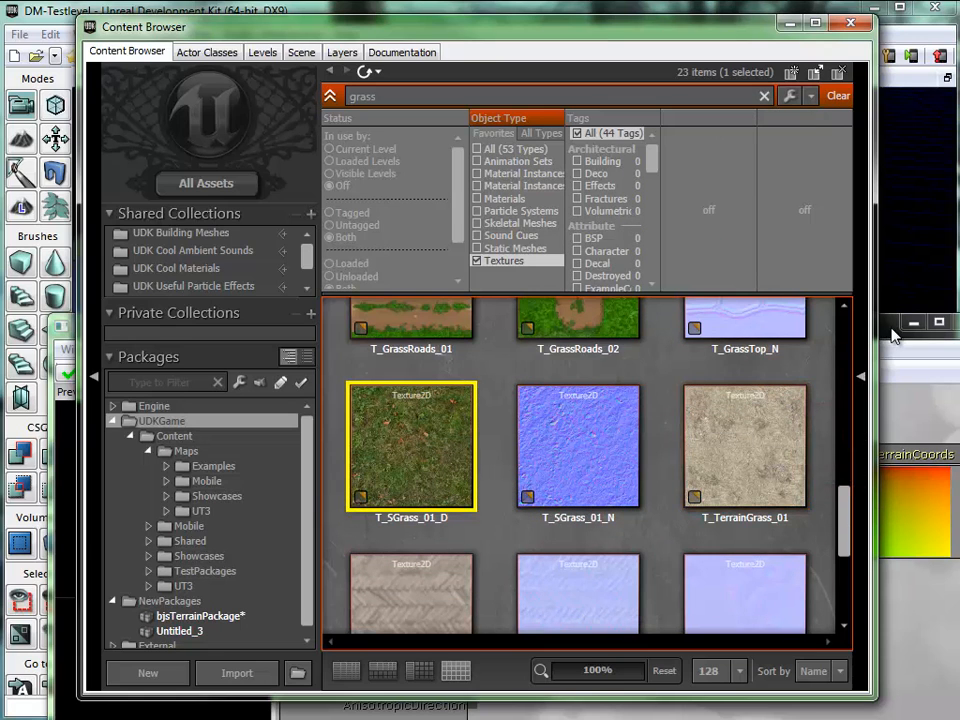
- Back in the Material Editor, add a Texture Sample of T_SGrass_01_D and place it between the Layer and TerrainCoords nodes
{"action": "left_click", "coordinate": [866, 346]}
{"action": "left_click_drag", "start_coordinate": [862, 330], "coordinate": [814, 37]}
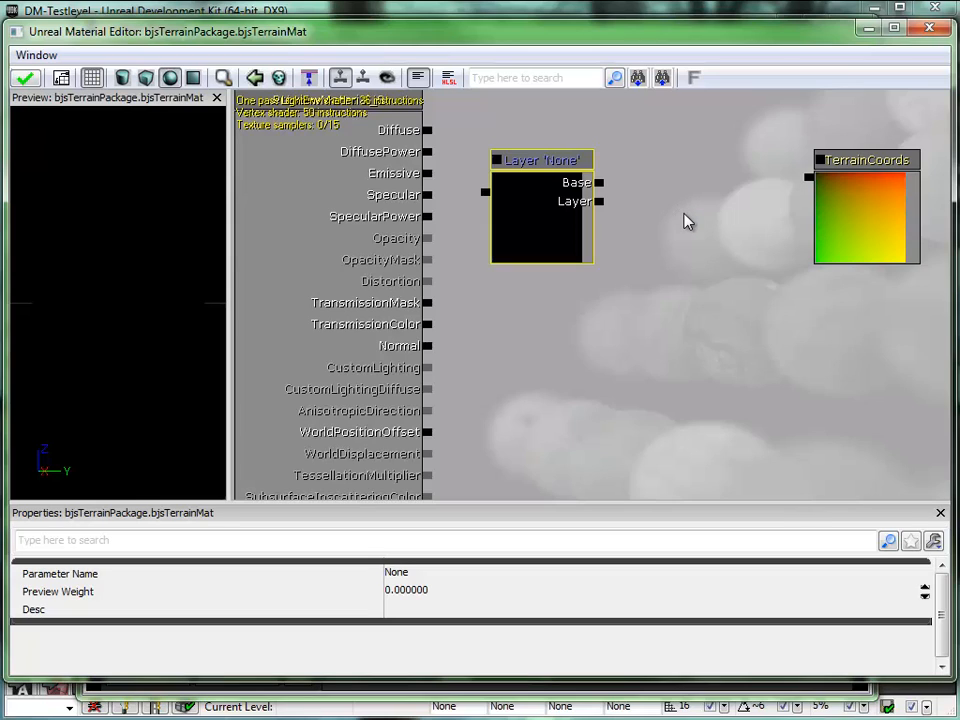
{"action": "left_click", "coordinate": [686, 222]}
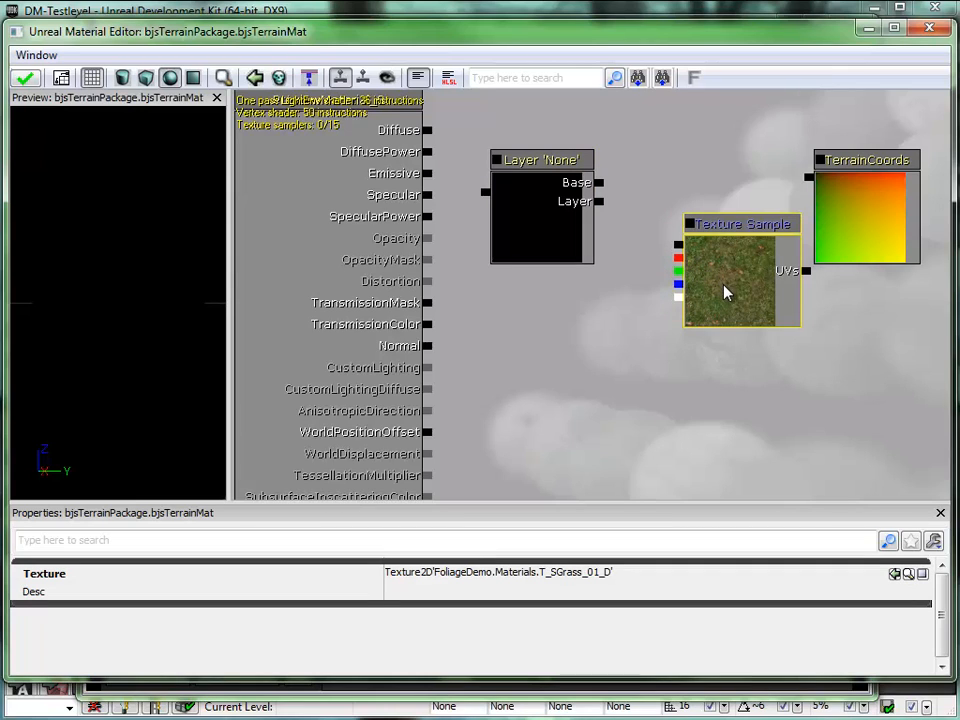
{"action": "left_click_drag", "start_coordinate": [726, 294], "coordinate": [703, 209]}
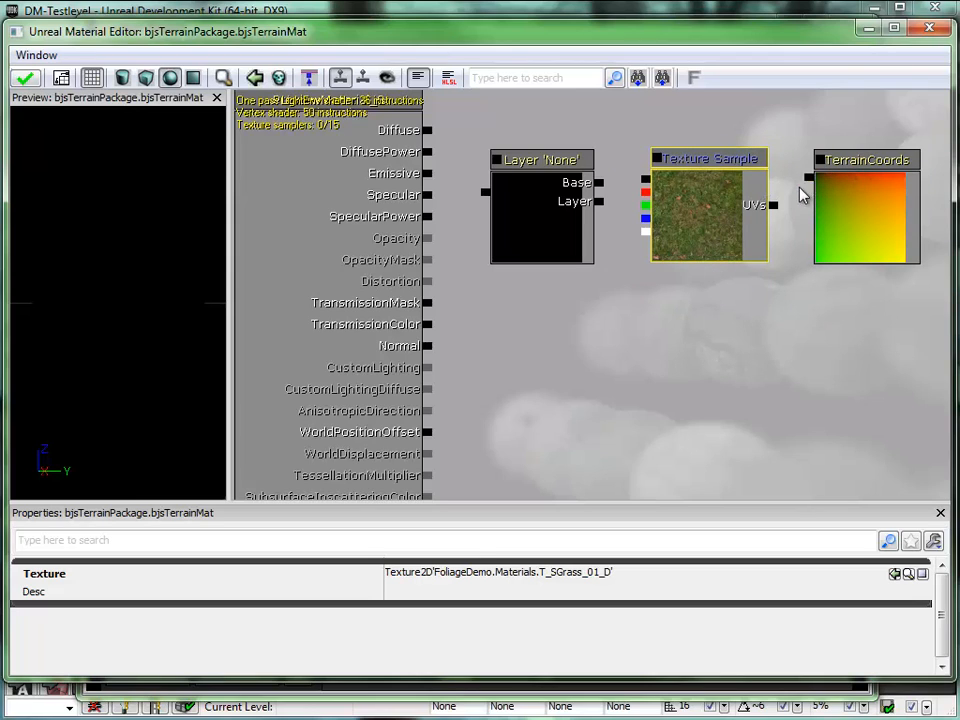
- Connect TerrainCoords to the grass Texture Sample's UVs, and the texture's main colour output to the Layer input of the layer node
{"action": "left_click_drag", "start_coordinate": [810, 183], "coordinate": [778, 210]}
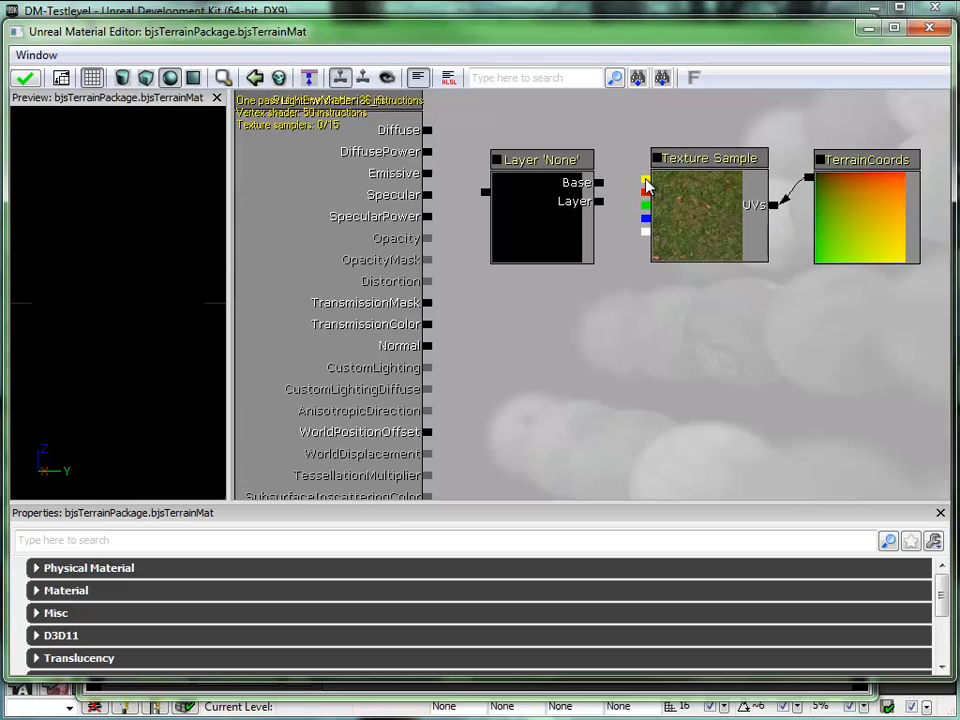
{"action": "left_click_drag", "start_coordinate": [645, 183], "coordinate": [606, 211]}
- Set the Mapping Scale of the TerrainCoords node to 5
{"action": "left_click", "coordinate": [868, 198]}
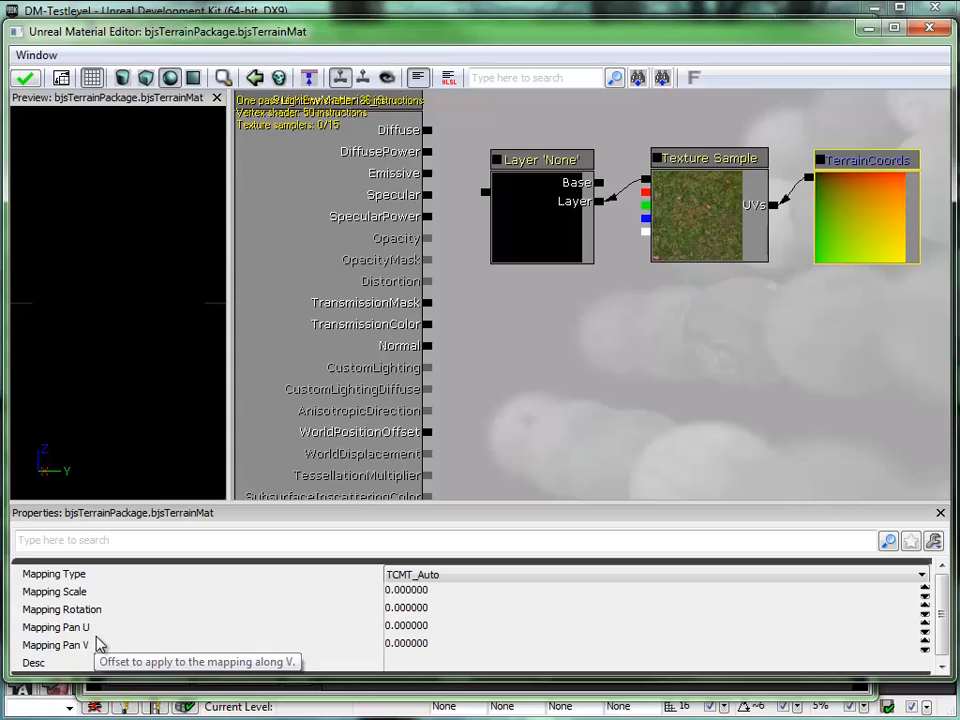
{"action": "left_click", "coordinate": [448, 594]}
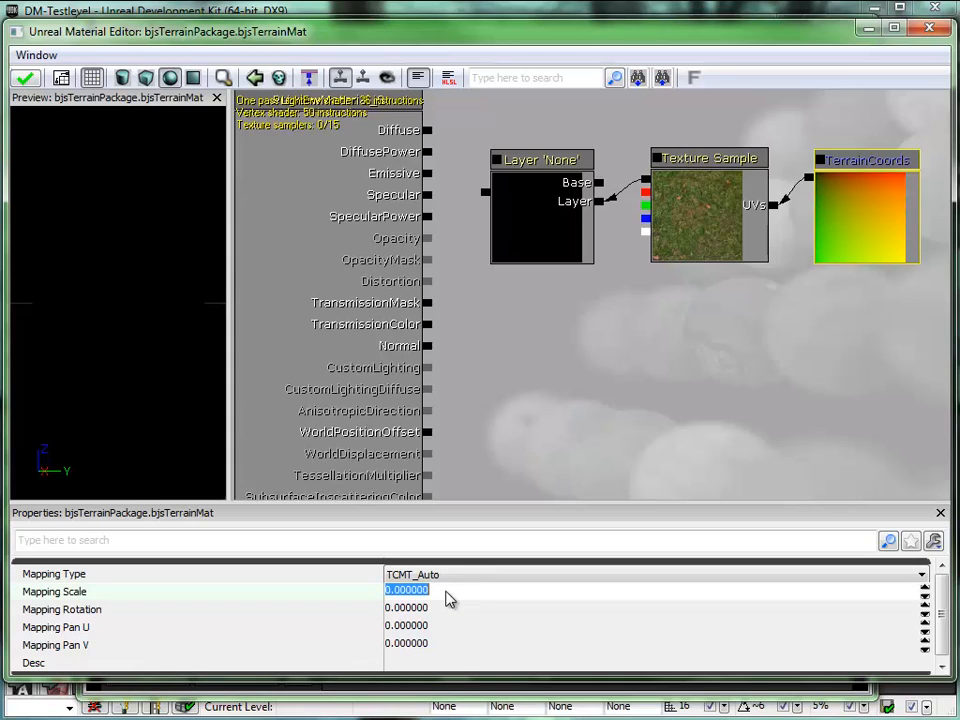
{"action": "type", "text": "5"}
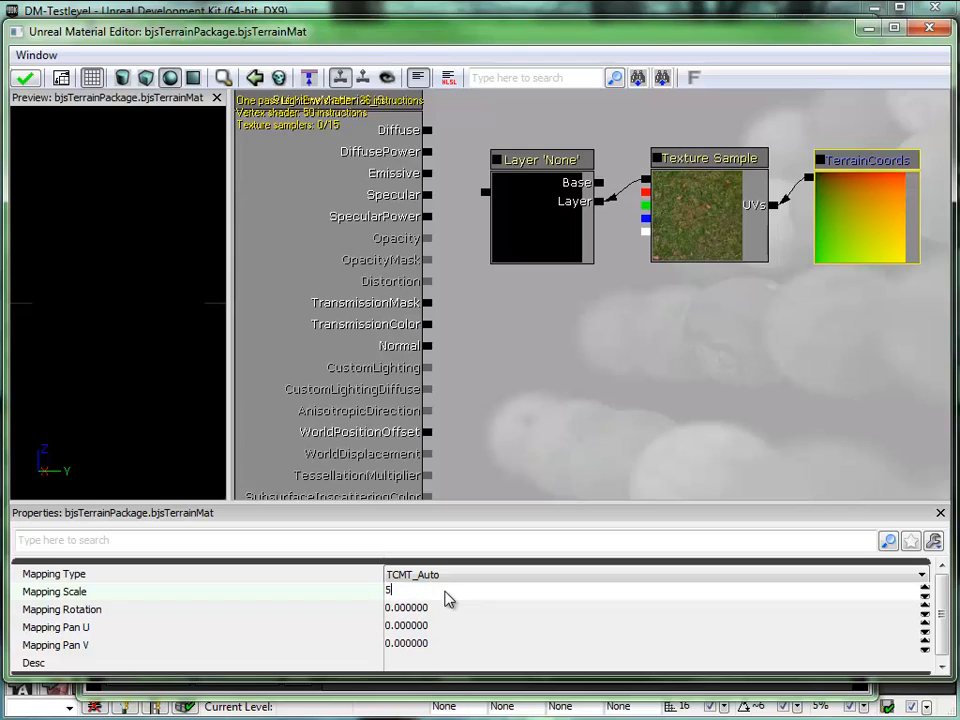
{"action": "key", "text": "Return"}
{"action": "left_click", "coordinate": [448, 594]}
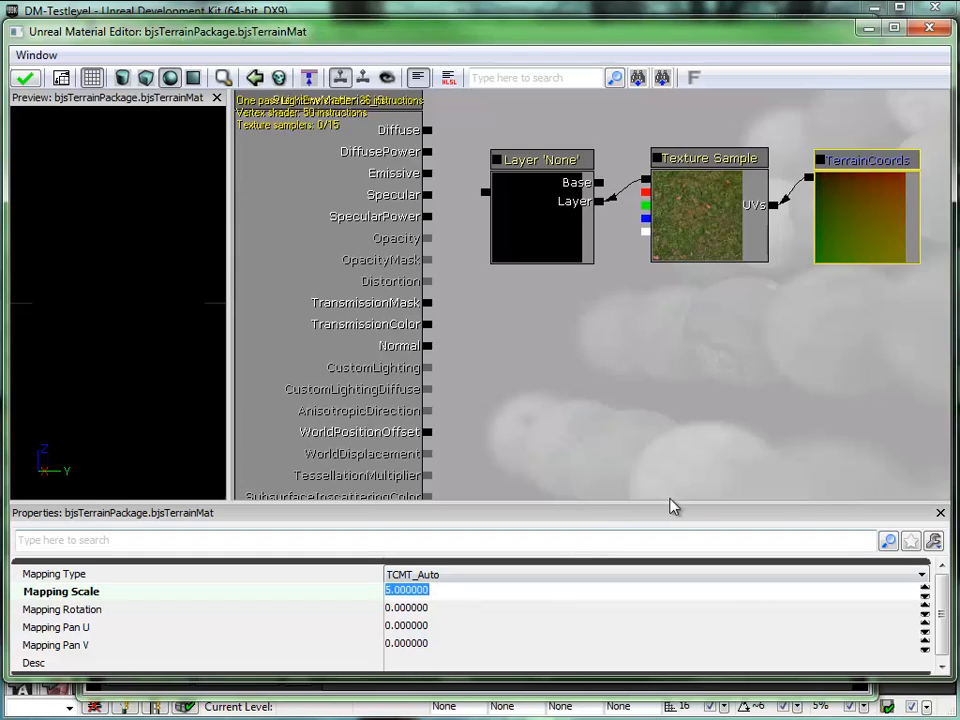
- Give the terrain layer weight node a Preview Weight of 0.5 and the Parameter Name bjsGrass
{"action": "left_click", "coordinate": [697, 205]}
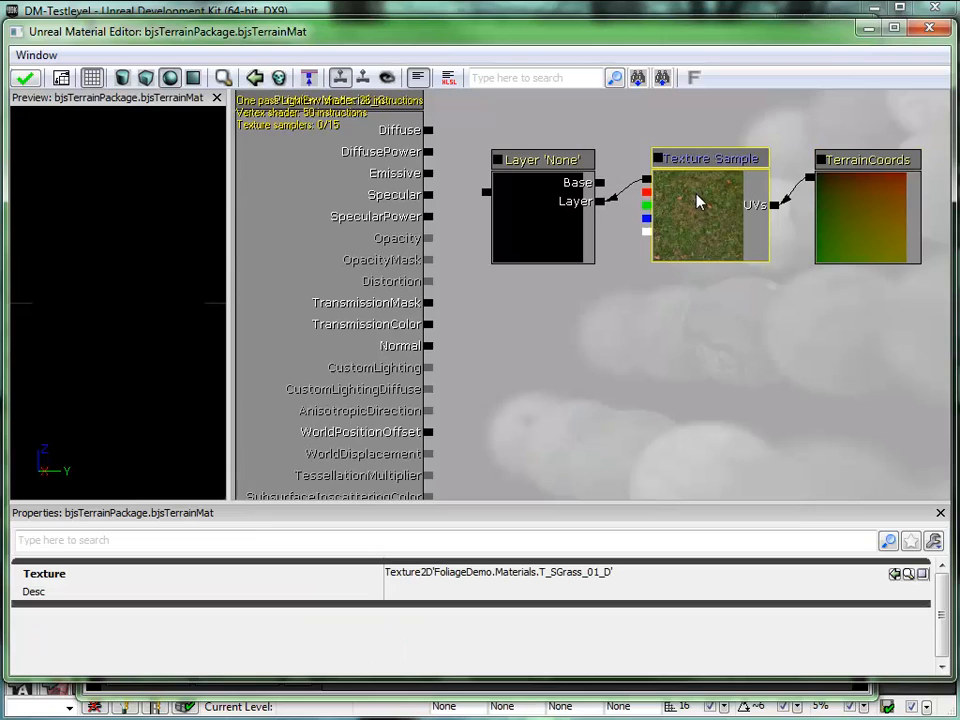
{"action": "left_click", "coordinate": [537, 230]}
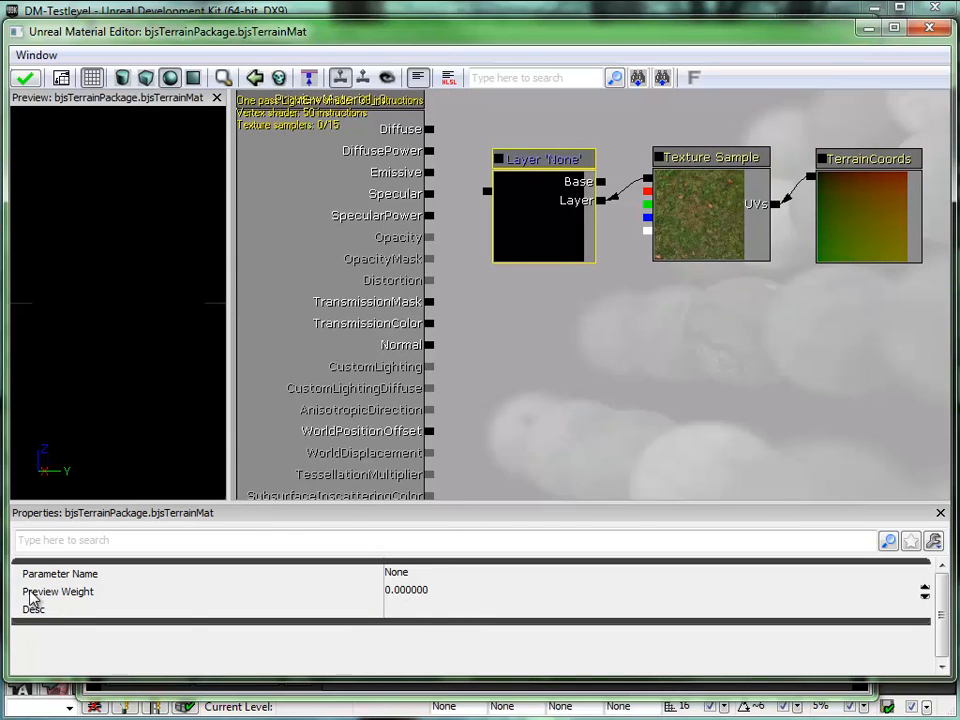
{"action": "left_click", "coordinate": [445, 595]}
{"action": "type", "text": ".5"}
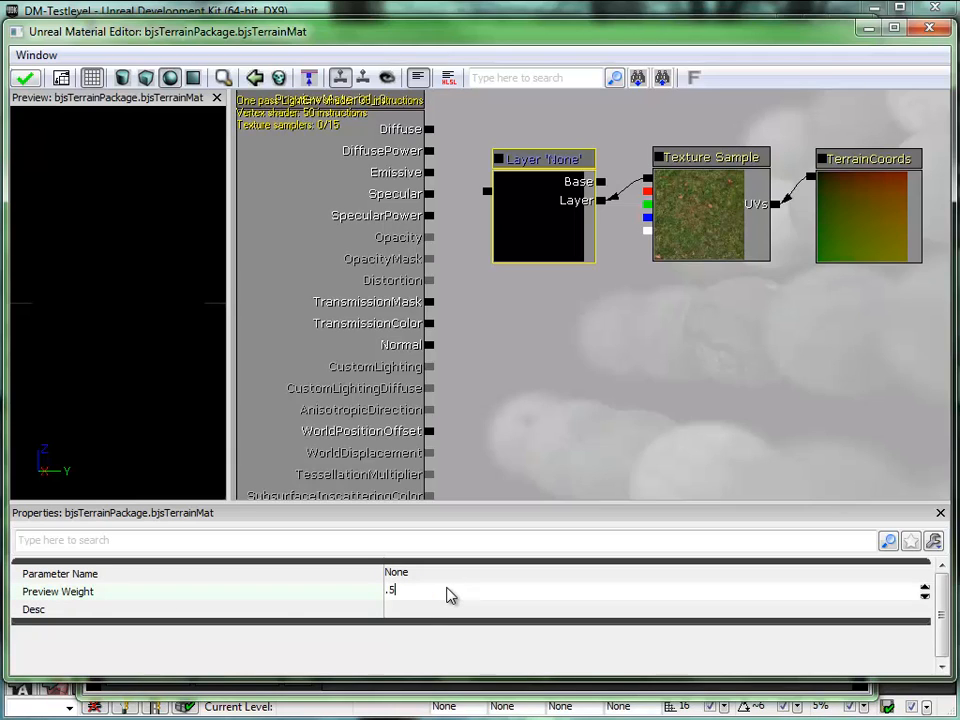
{"action": "key", "text": "Return"}
{"action": "left_click", "coordinate": [446, 594]}
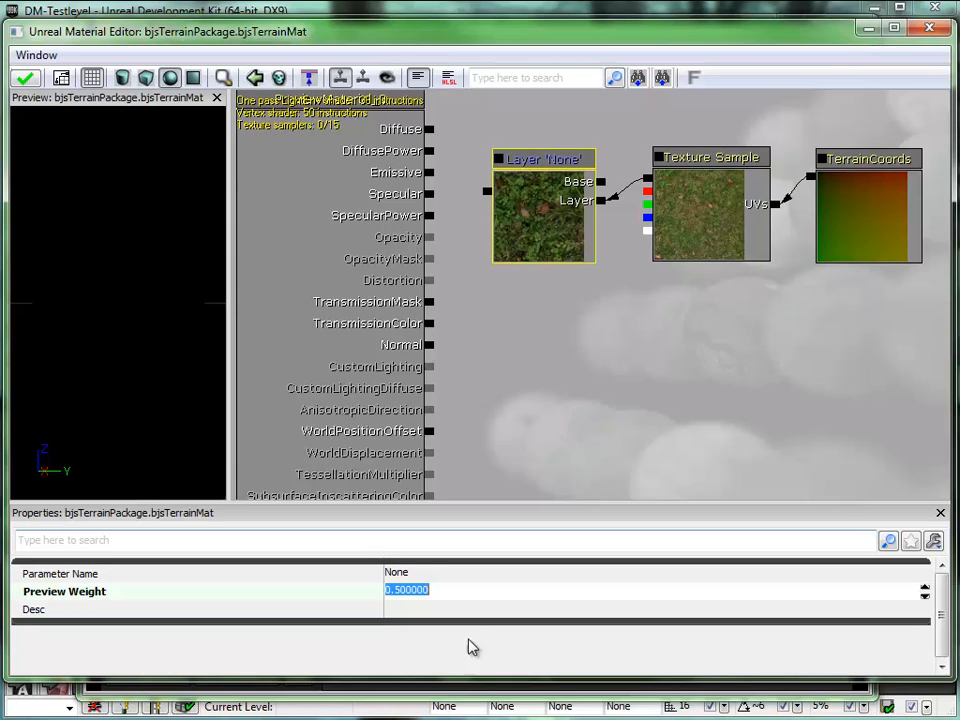
{"action": "left_click", "coordinate": [418, 574]}
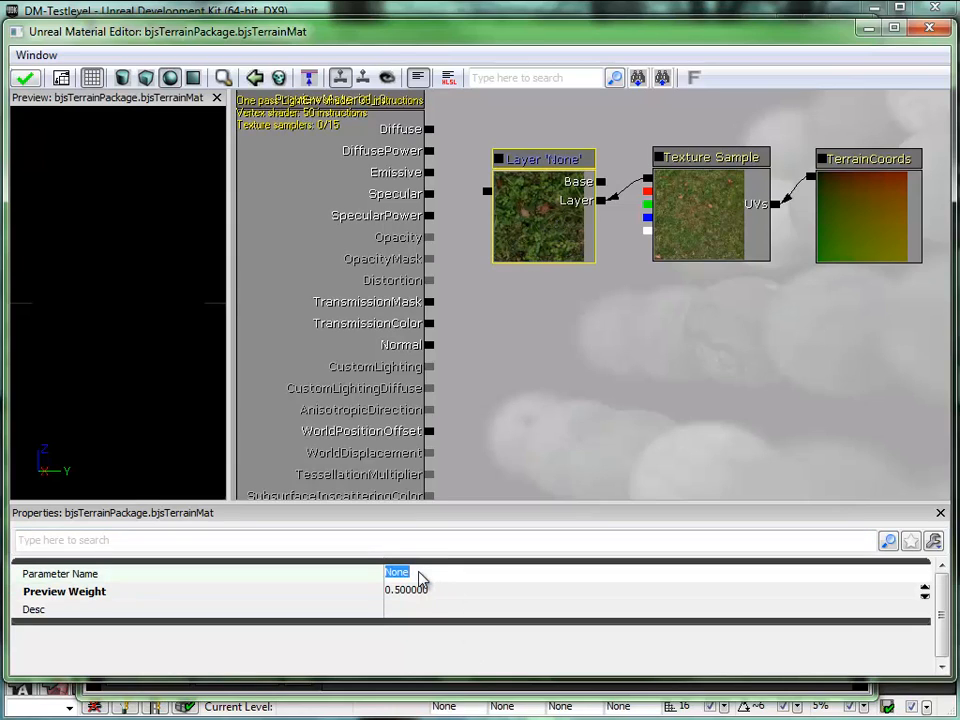
{"action": "type", "text": "bjsGrass"}
- Duplicate the bjsGrass layer, Texture Sample and TerrainCoords nodes together and place the copies in a row below the originals
{"action": "left_click_drag", "start_coordinate": [695, 209], "coordinate": [512, 188]}
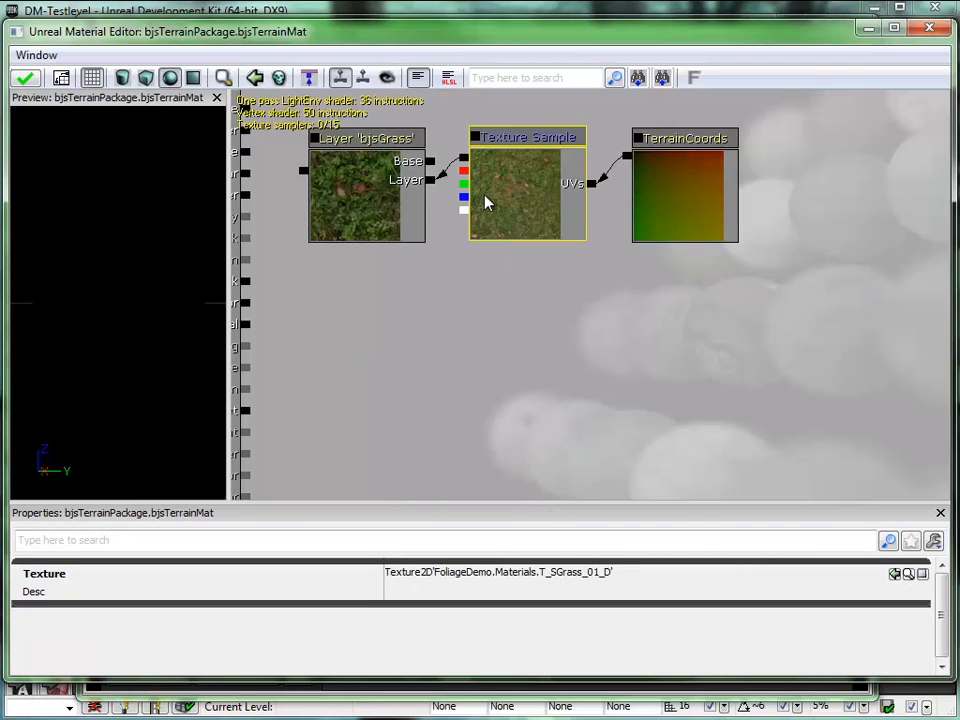
{"action": "left_click_drag", "start_coordinate": [418, 303], "coordinate": [564, 344]}
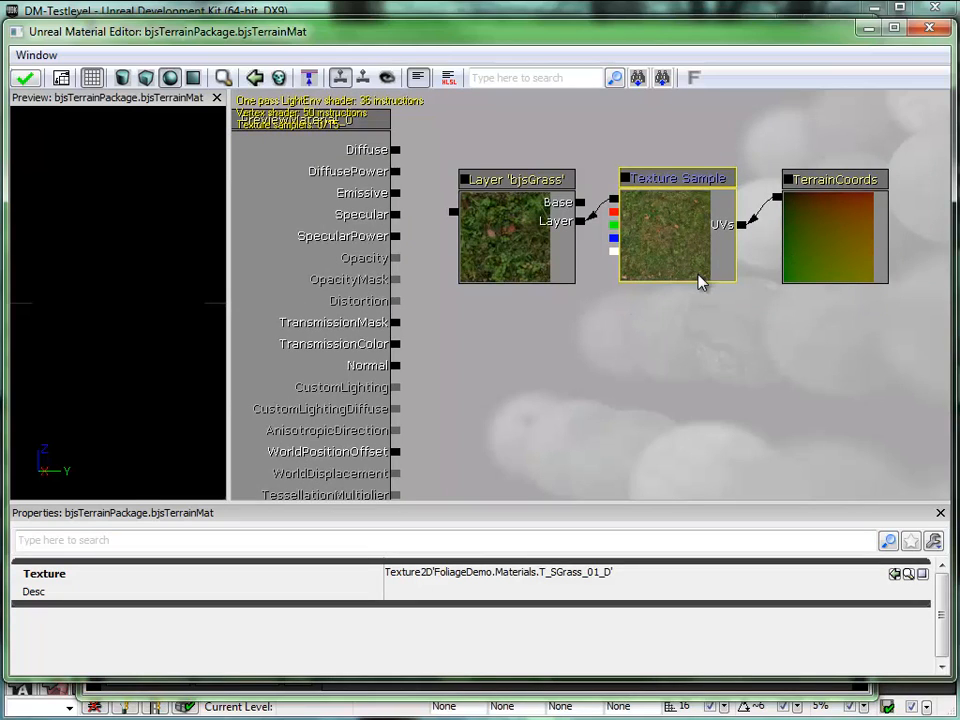
{"action": "left_click_drag", "start_coordinate": [631, 354], "coordinate": [625, 325]}
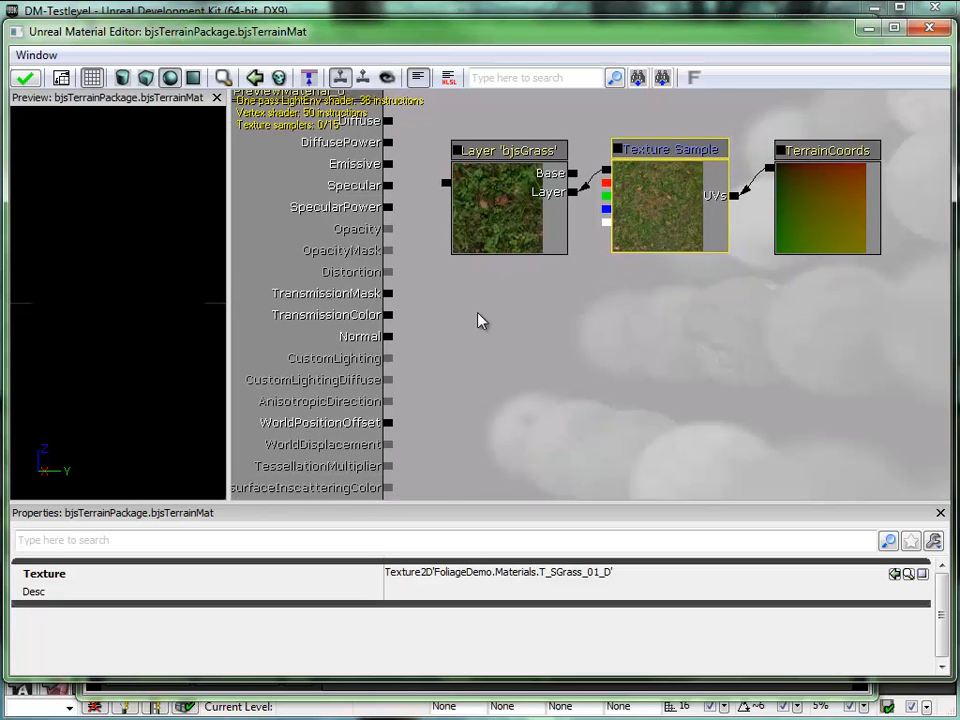
{"action": "left_click_drag", "start_coordinate": [543, 291], "coordinate": [864, 130], "text": "ctrl+alt"}
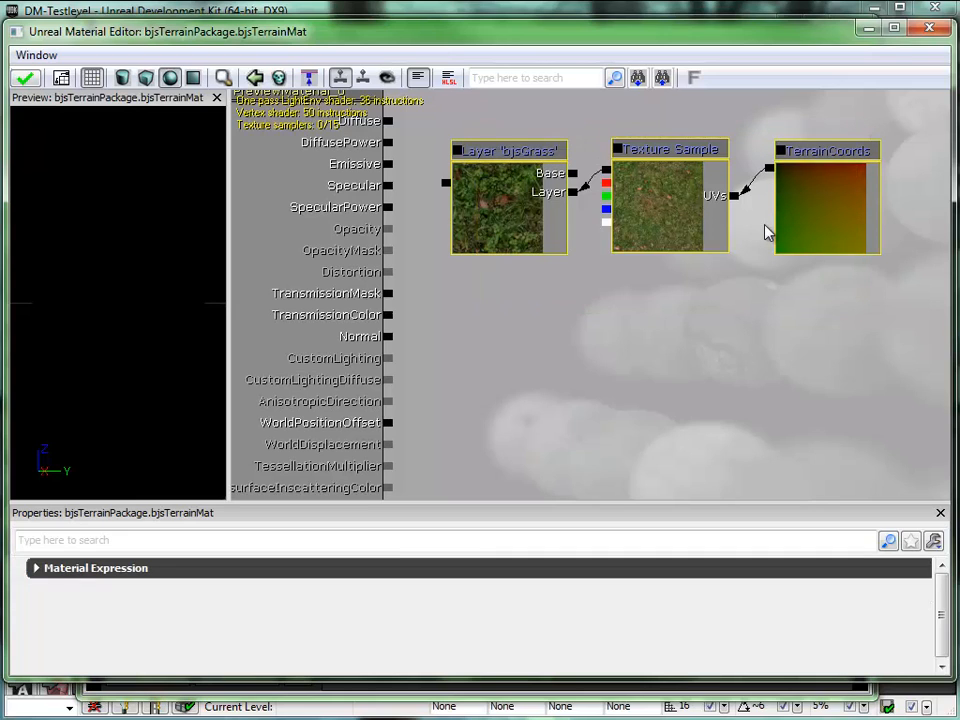
{"action": "key", "text": "ctrl+w"}
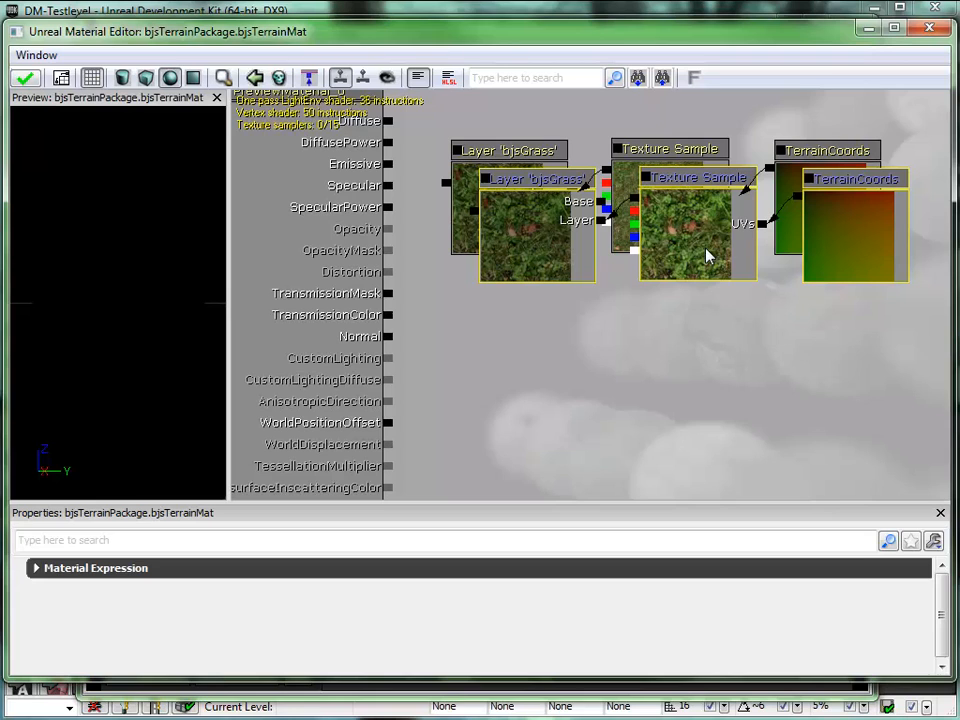
{"action": "left_click_drag", "start_coordinate": [697, 232], "coordinate": [672, 362]}
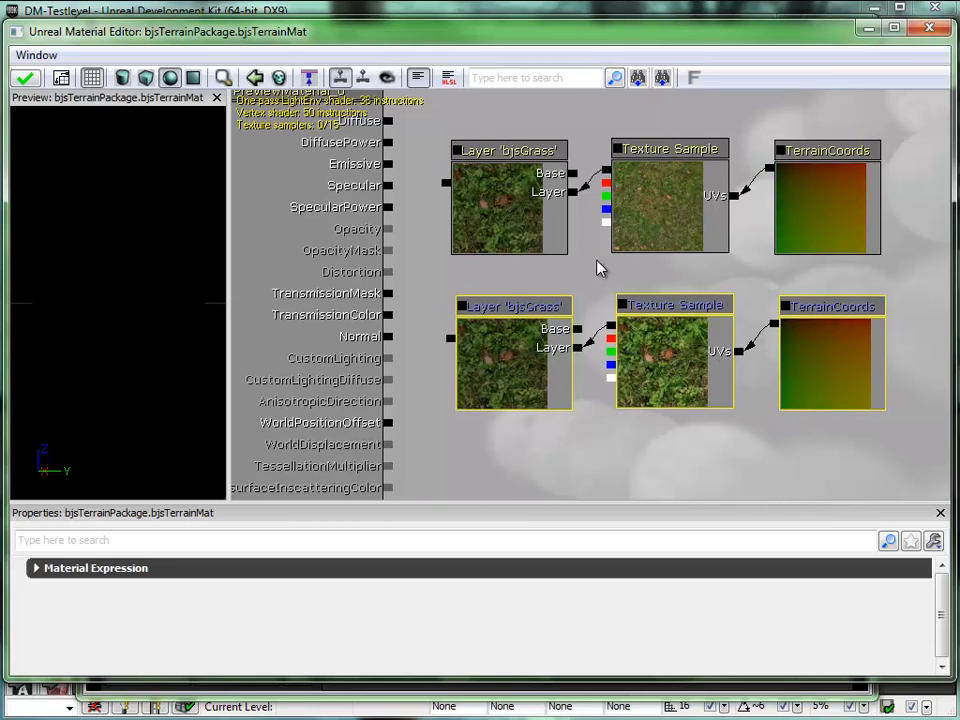
- In the Content Browser, search the textures for dirt and select Dirt_d
{"action": "left_click", "coordinate": [680, 349]}
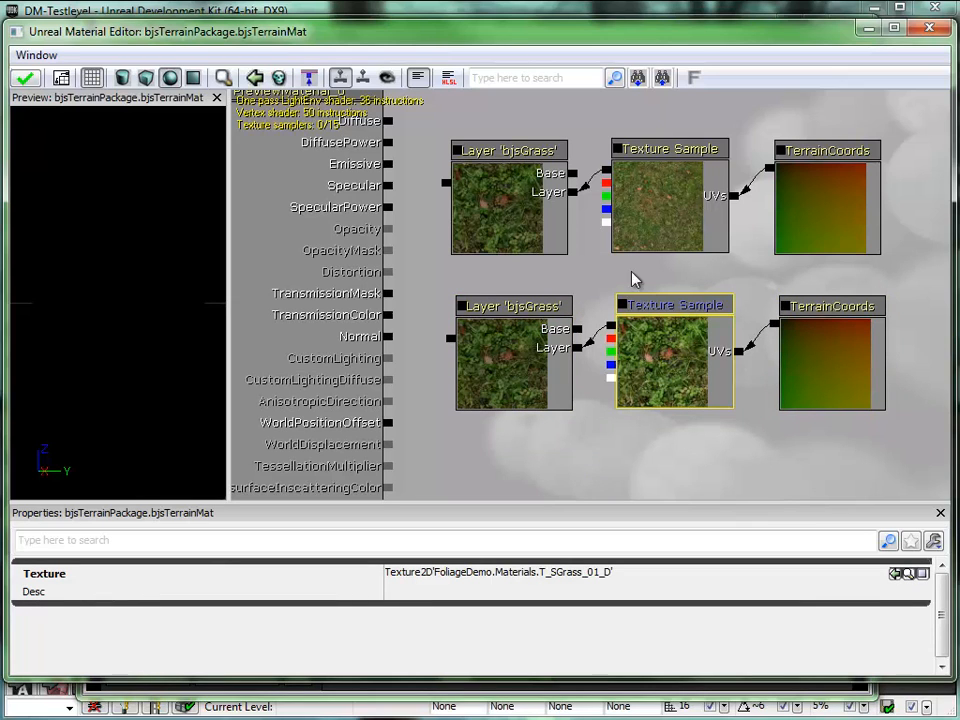
{"action": "left_click_drag", "start_coordinate": [658, 32], "coordinate": [640, 366]}
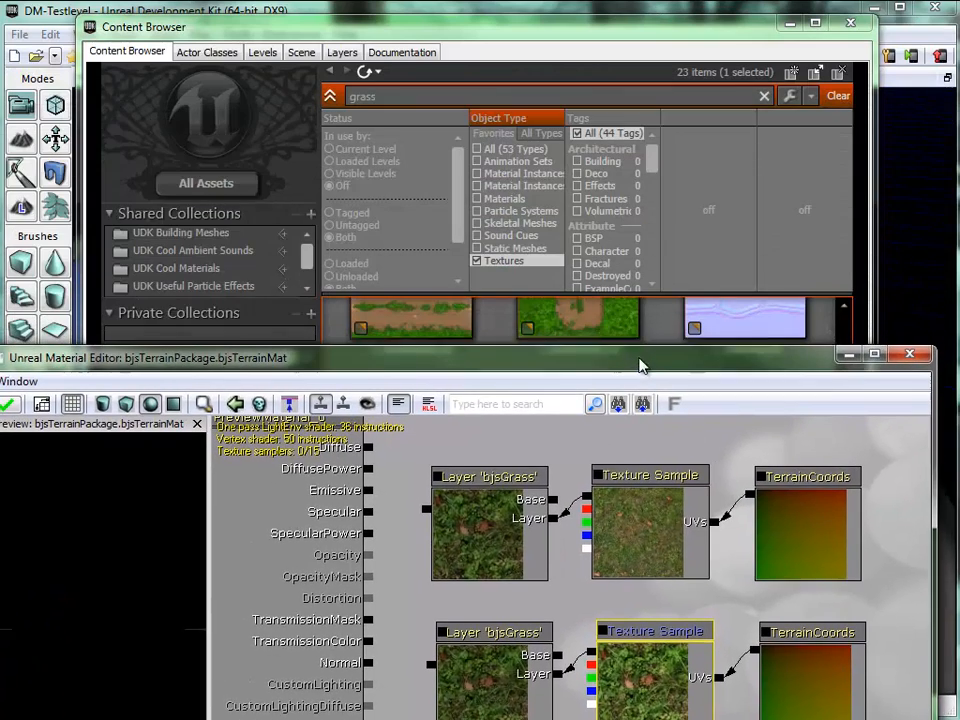
{"action": "left_click", "coordinate": [508, 38]}
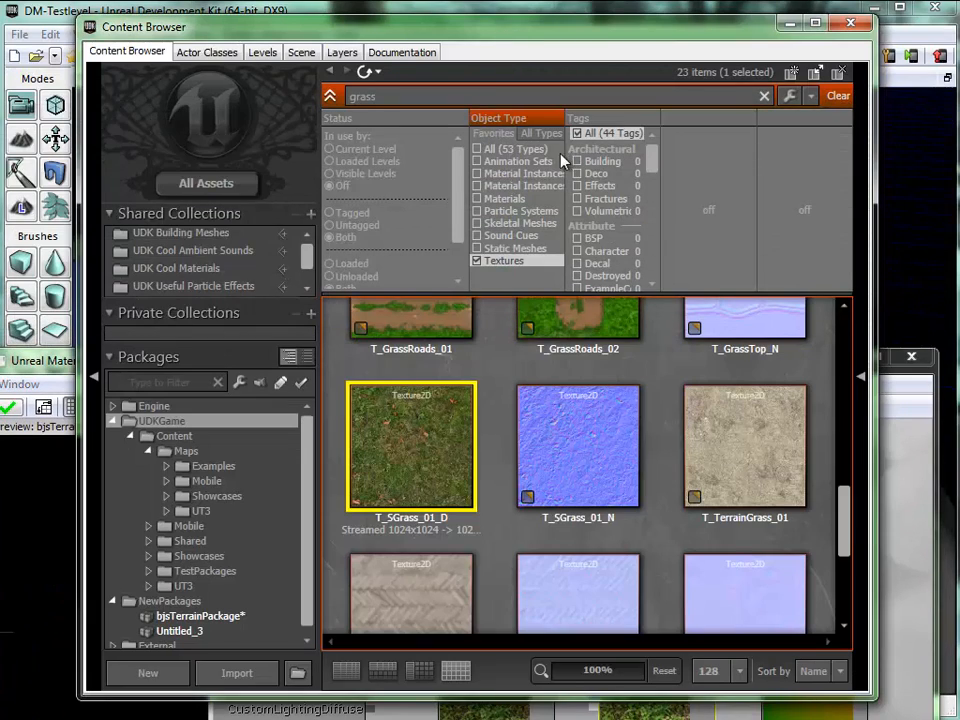
{"action": "left_click", "coordinate": [381, 99]}
{"action": "left_click_drag", "start_coordinate": [395, 96], "coordinate": [337, 104]}
{"action": "type", "text": "dirt"}
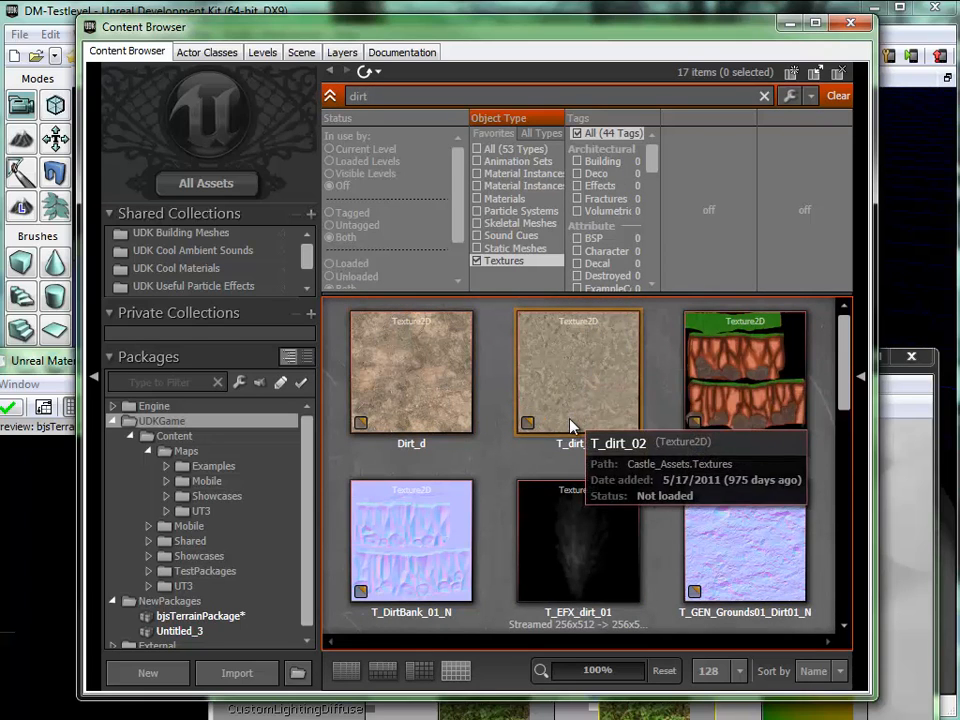
{"action": "left_click", "coordinate": [415, 370]}
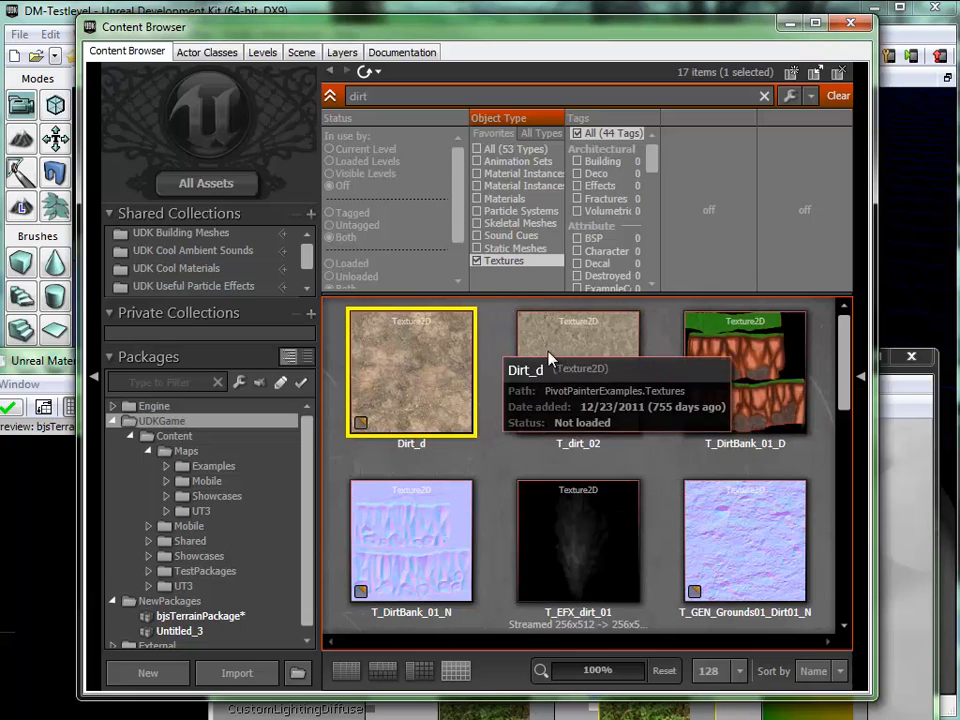
- Back in the Material Editor, assign the selected Dirt_d texture to the duplicated Texture Sample
{"action": "left_click", "coordinate": [898, 477]}
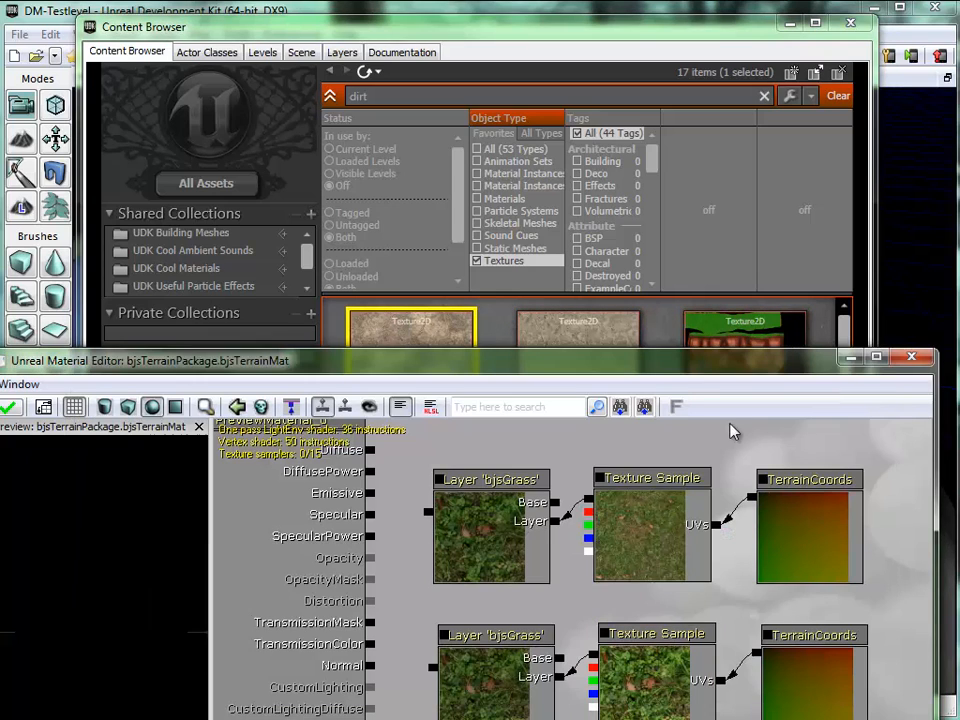
{"action": "left_click_drag", "start_coordinate": [696, 375], "coordinate": [703, 59]}
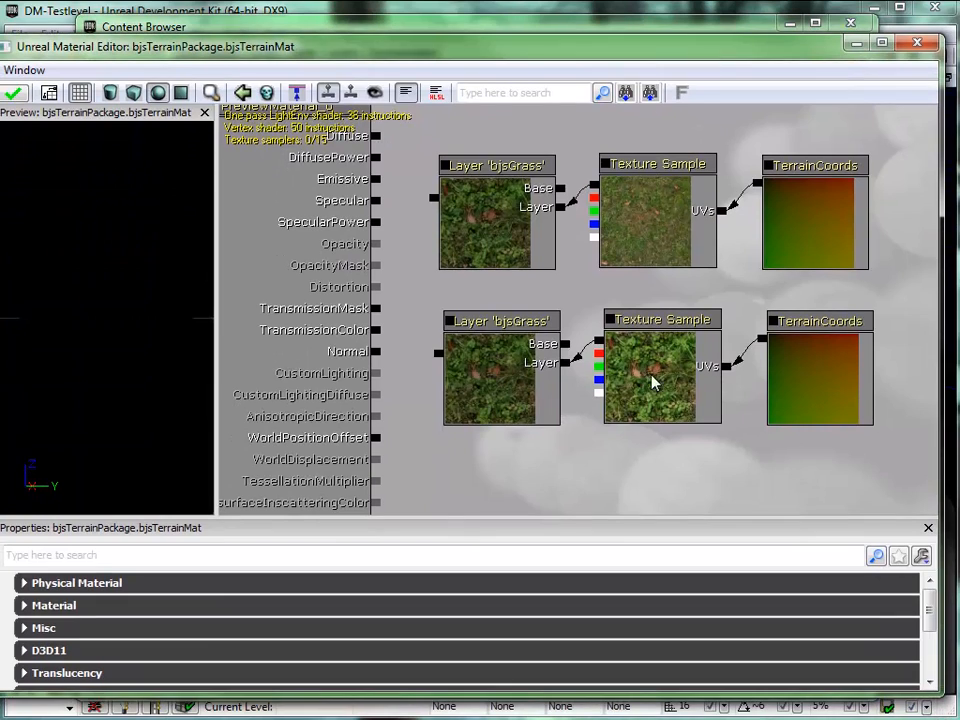
{"action": "left_click", "coordinate": [658, 364]}
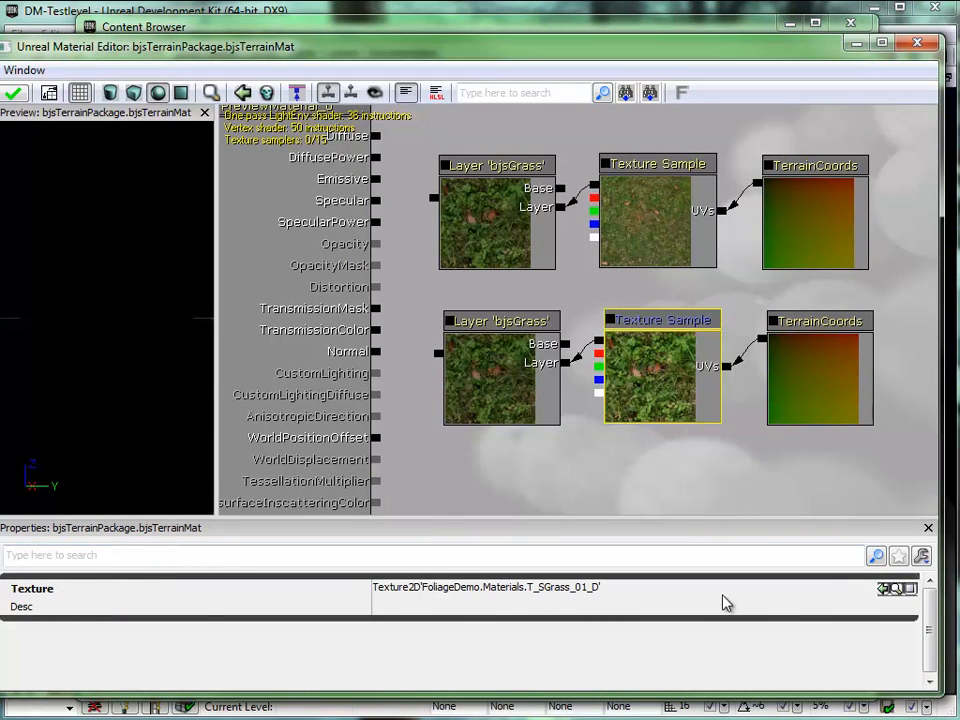
{"action": "left_click", "coordinate": [884, 590]}
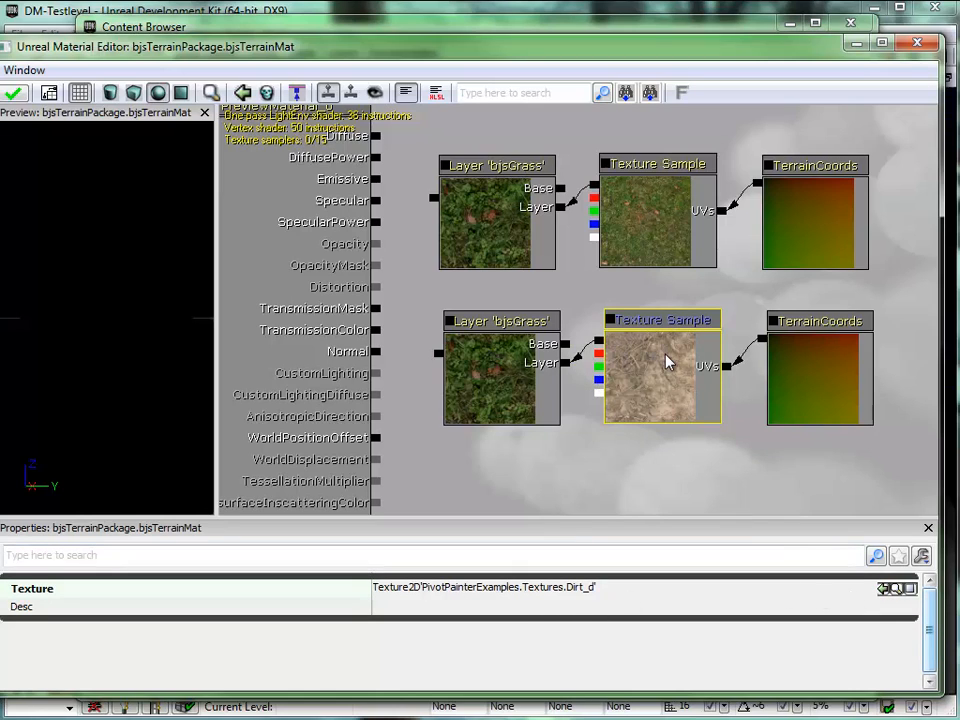
- Change the duplicated layer node's Parameter Name to bjsDirt
{"action": "left_click", "coordinate": [497, 364]}
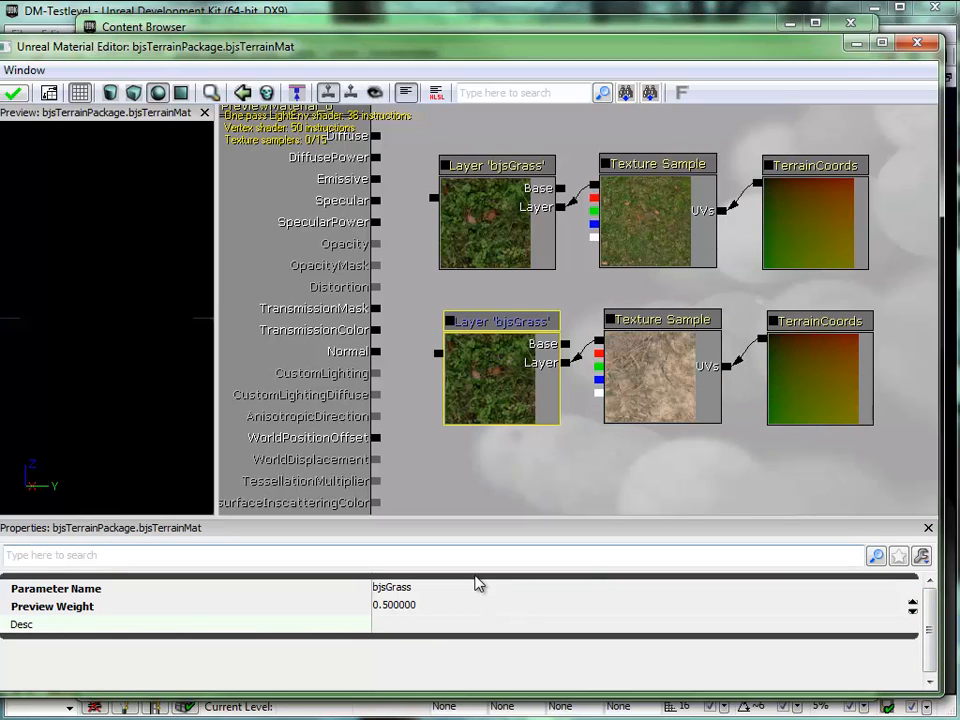
{"action": "left_click", "coordinate": [439, 596]}
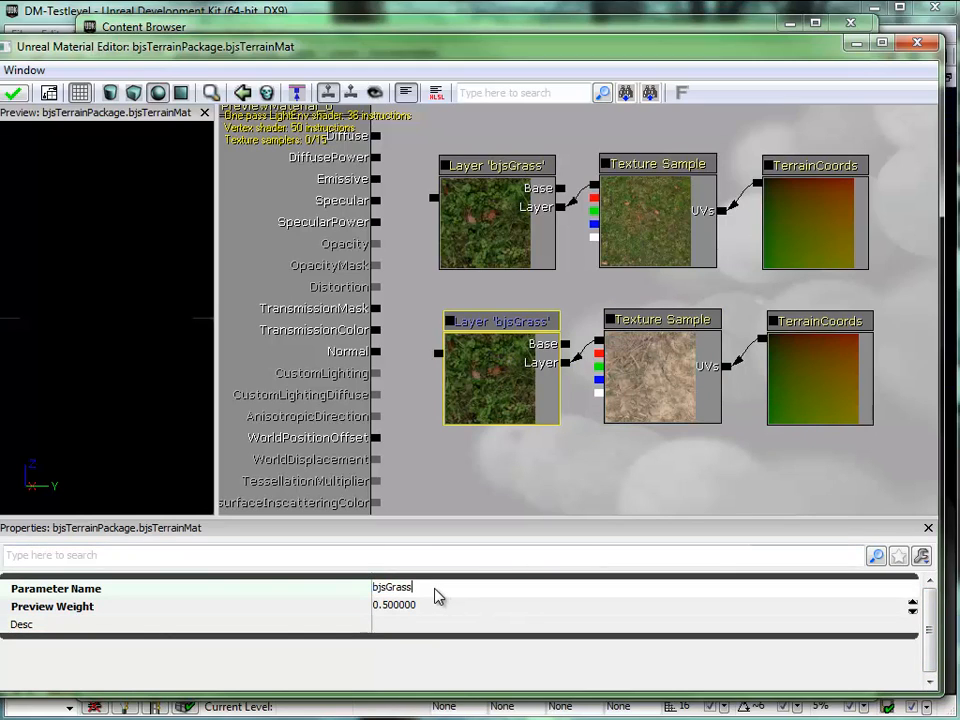
{"action": "key", "text": "BackSpace"}
{"action": "key", "text": "BackSpace"}
{"action": "key", "text": "BackSpace"}
{"action": "key", "text": "BackSpace"}
{"action": "key", "text": "BackSpace"}
{"action": "type", "text": "Dirt"}
{"action": "key", "text": "Return"}
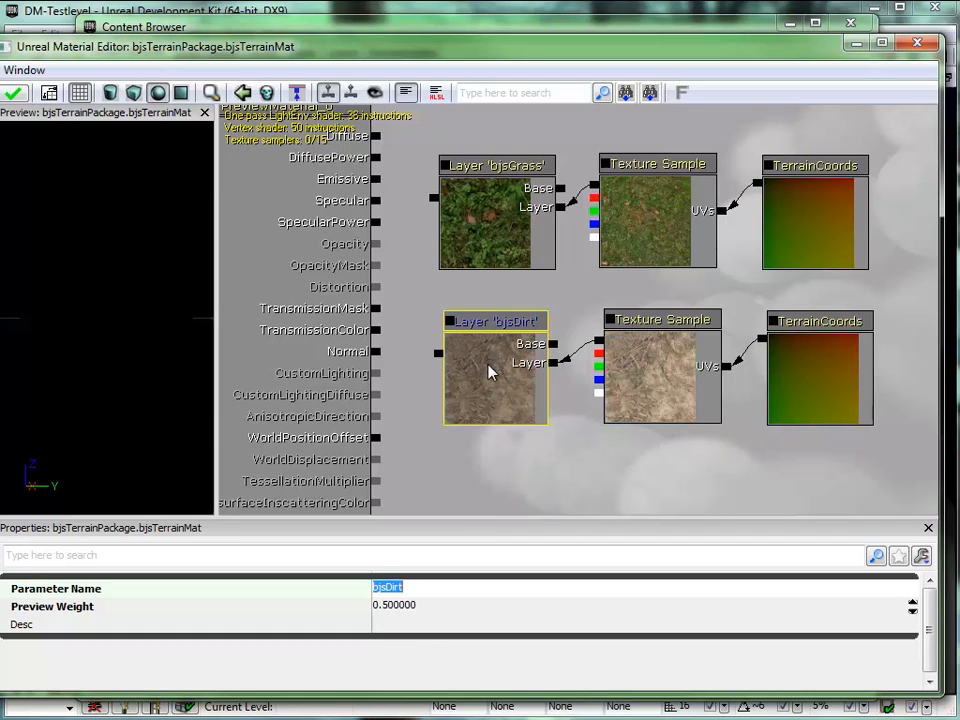
- Duplicate the bjsDirt layer, its Texture Sample and TerrainCoords nodes, and line up the copies as a third row underneath
{"action": "left_click_drag", "start_coordinate": [645, 483], "coordinate": [625, 320]}
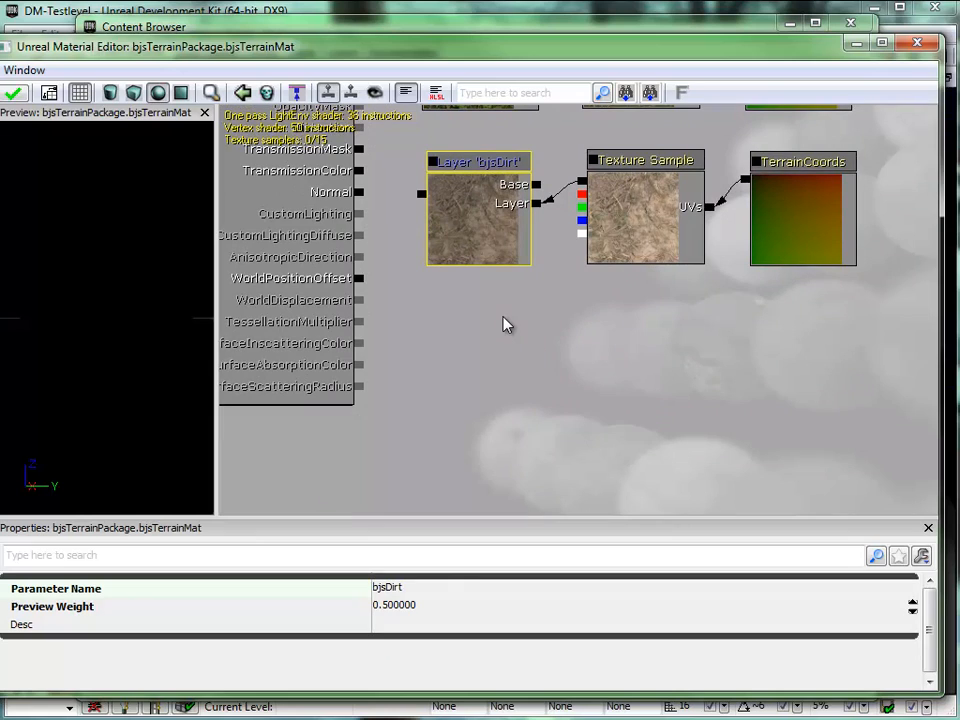
{"action": "left_click_drag", "start_coordinate": [450, 306], "coordinate": [818, 155], "text": "ctrl+alt"}
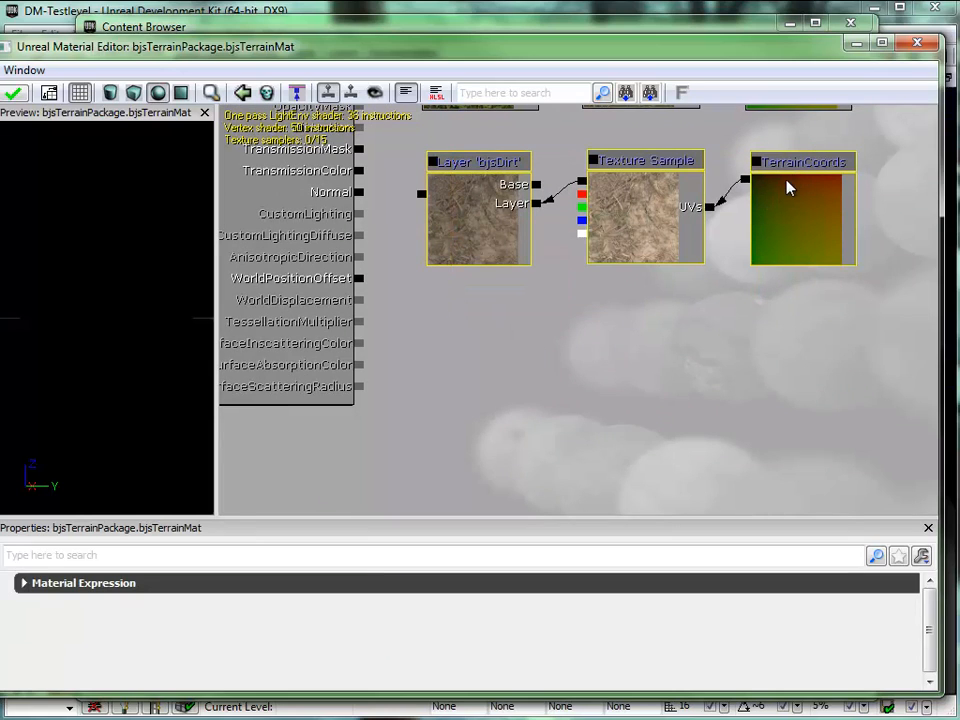
{"action": "key", "text": "ctrl+w"}
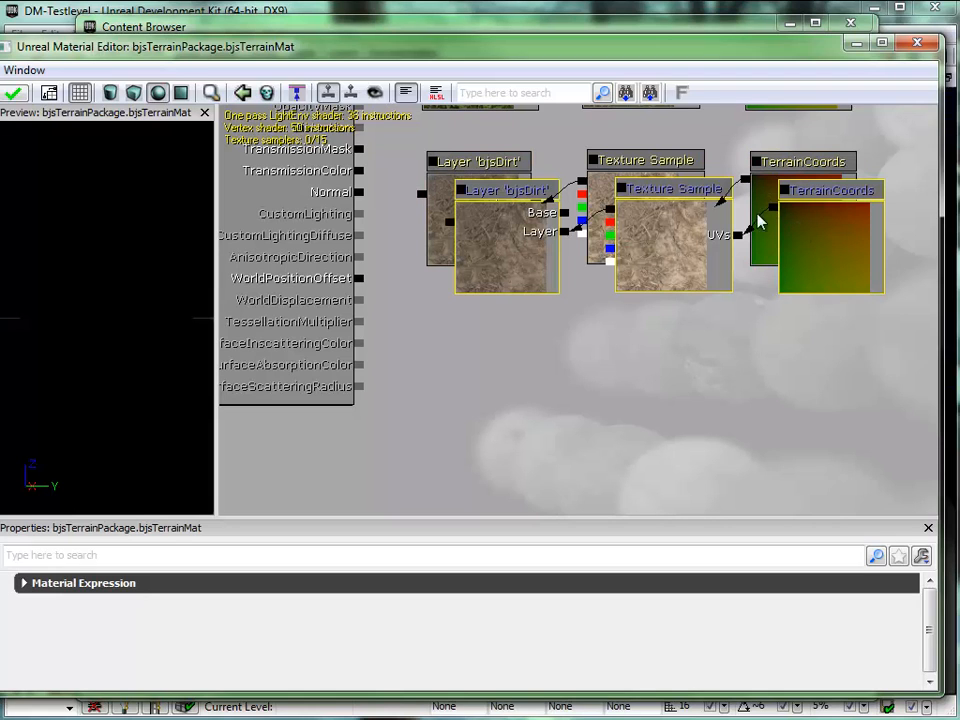
{"action": "left_click_drag", "start_coordinate": [519, 268], "coordinate": [495, 357]}
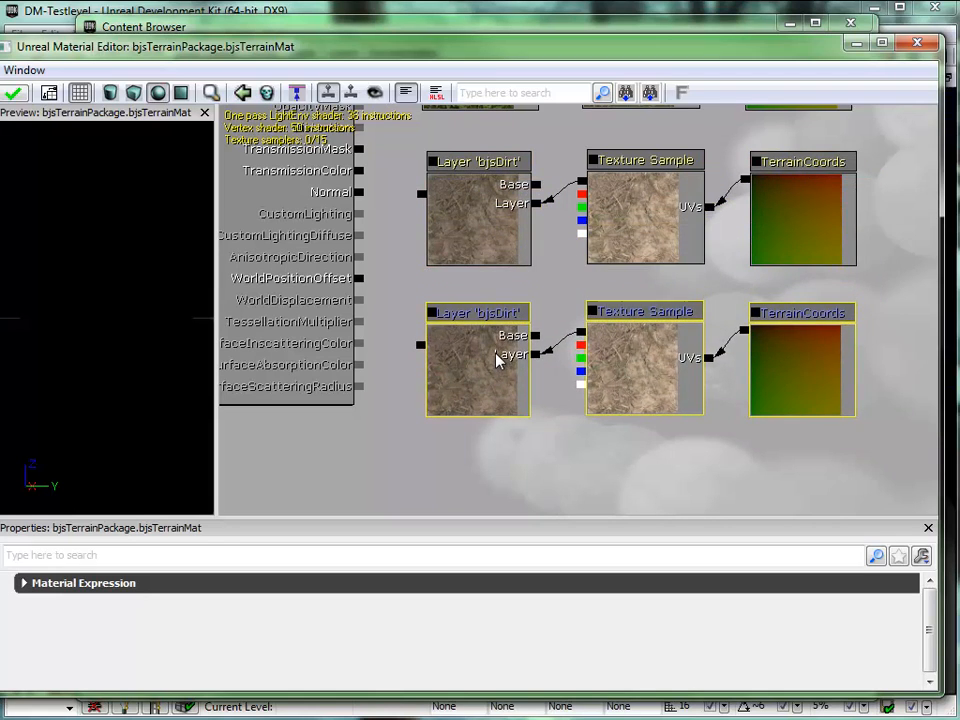
- In the Content Browser, search the textures for rock and select T_CliffRockTile_01_D
{"action": "left_click", "coordinate": [657, 350]}
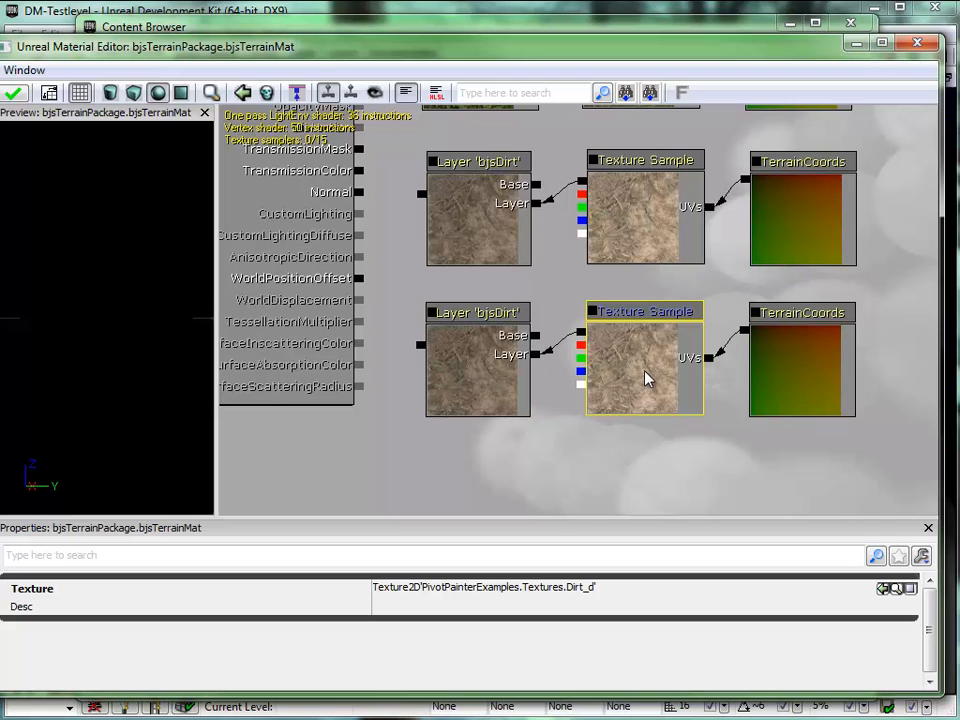
{"action": "left_click_drag", "start_coordinate": [670, 47], "coordinate": [670, 53]}
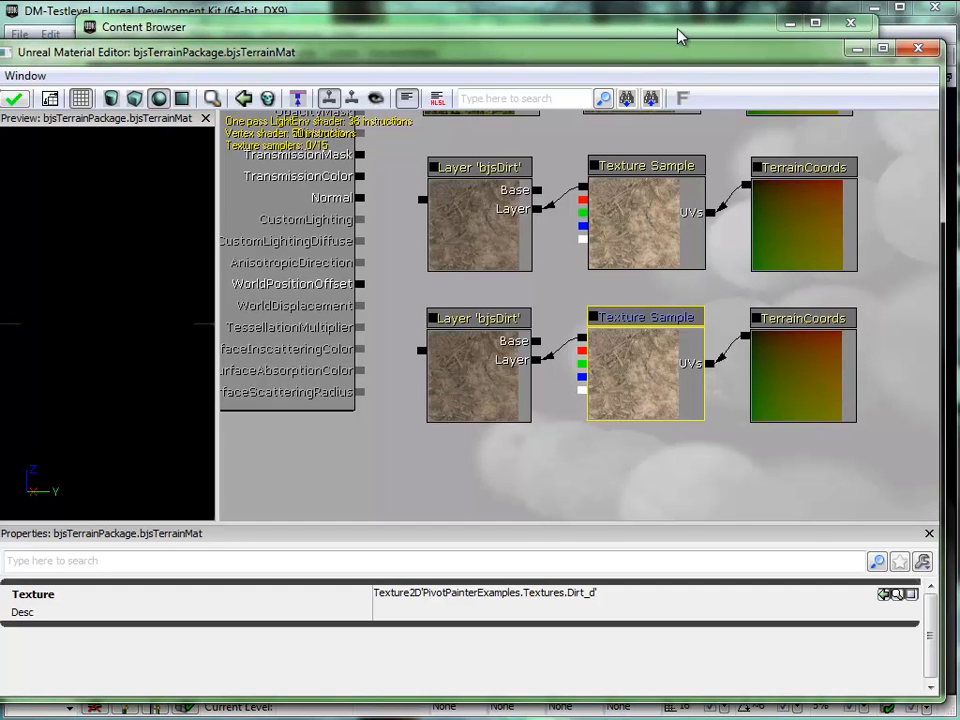
{"action": "left_click", "coordinate": [660, 33]}
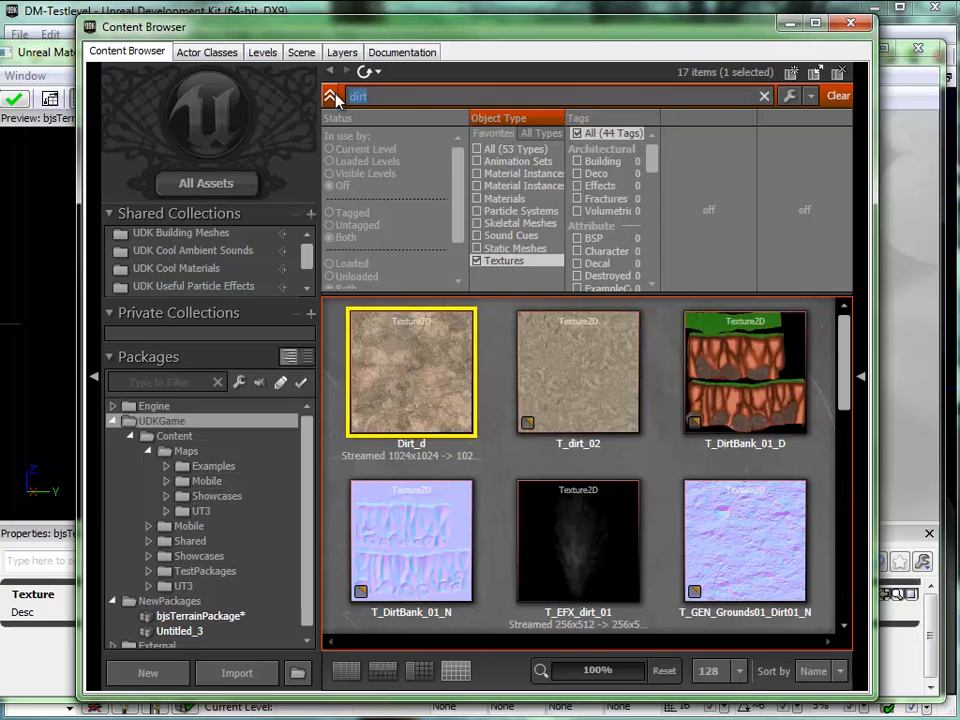
{"action": "type", "text": "rock"}
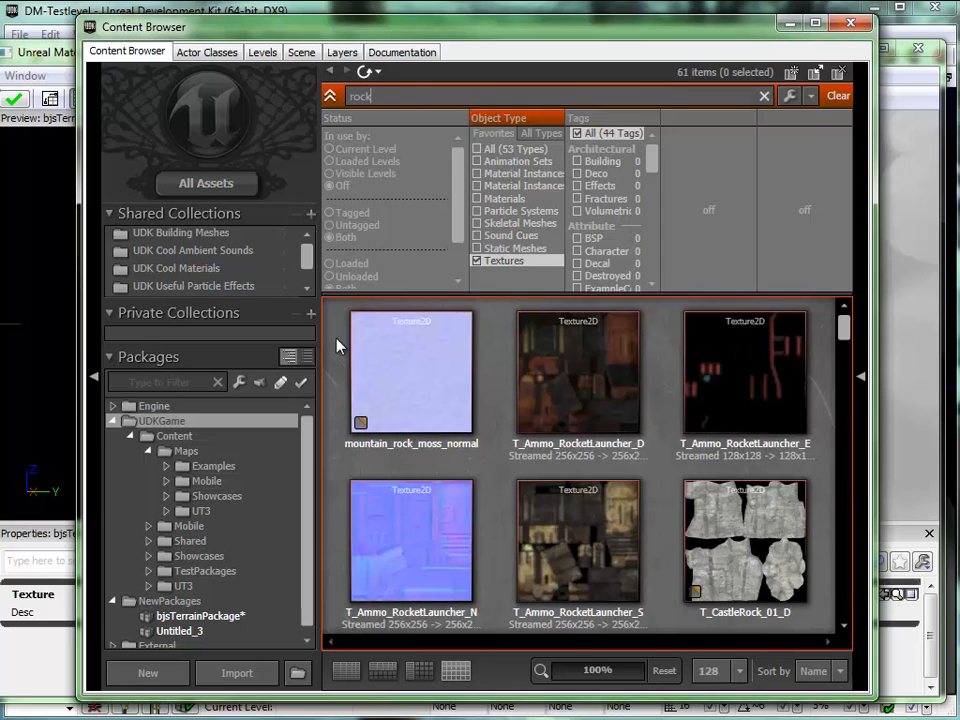
{"action": "left_click_drag", "start_coordinate": [843, 340], "coordinate": [859, 371]}
{"action": "left_click", "coordinate": [600, 405]}
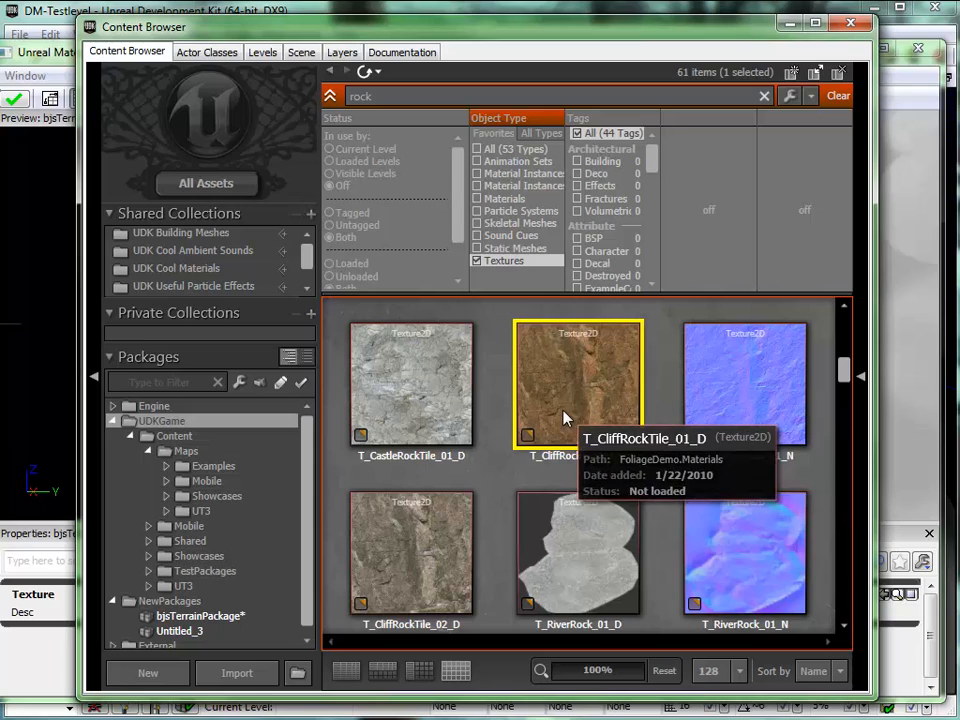
- Back in the Material Editor, assign the selected T_CliffRockTile_01_D texture to the third row's Texture Sample
{"action": "left_click", "coordinate": [925, 170]}
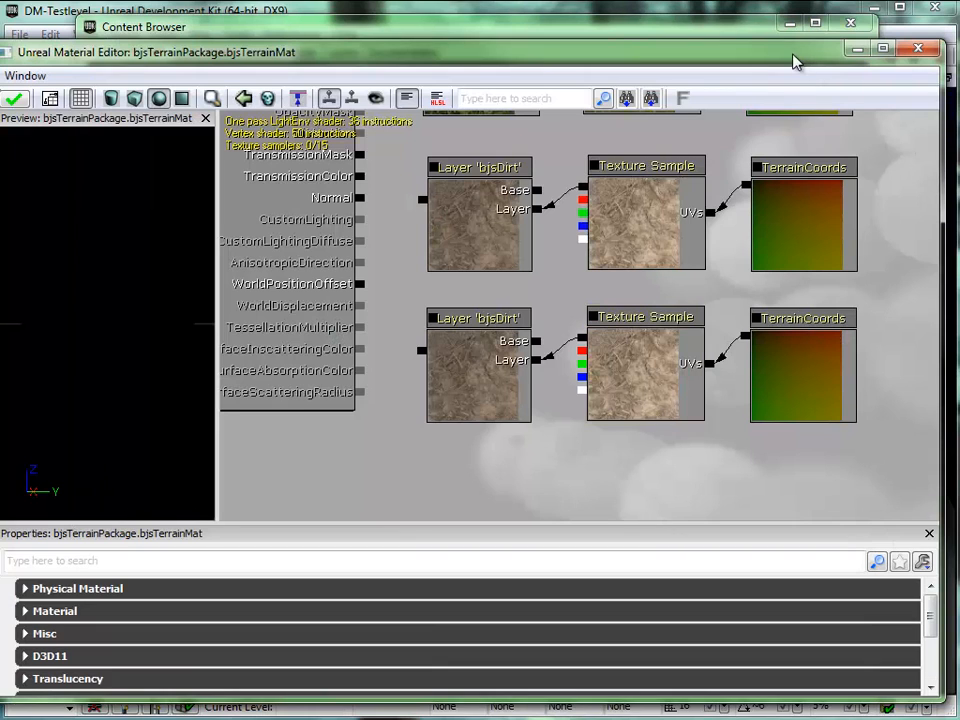
{"action": "left_click_drag", "start_coordinate": [593, 44], "coordinate": [599, 28]}
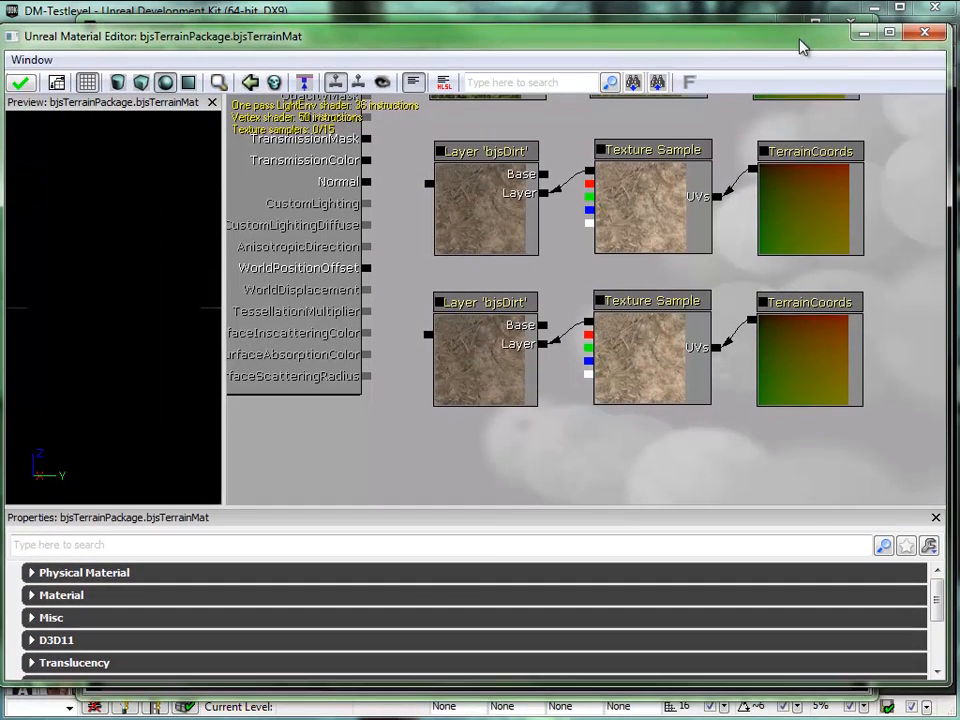
{"action": "left_click", "coordinate": [653, 364]}
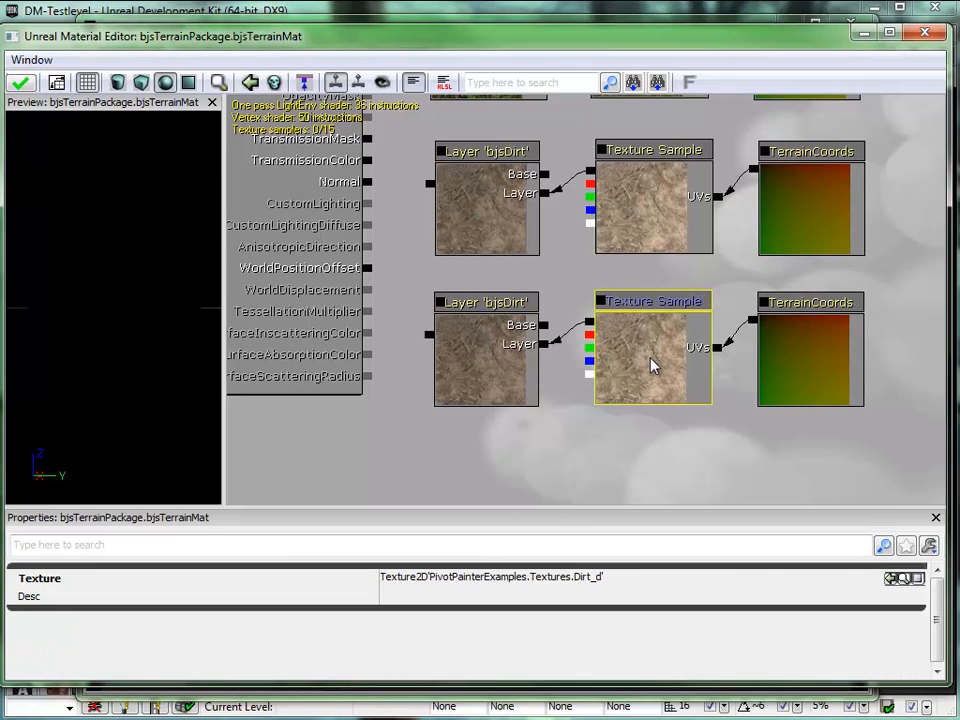
{"action": "left_click", "coordinate": [891, 580]}
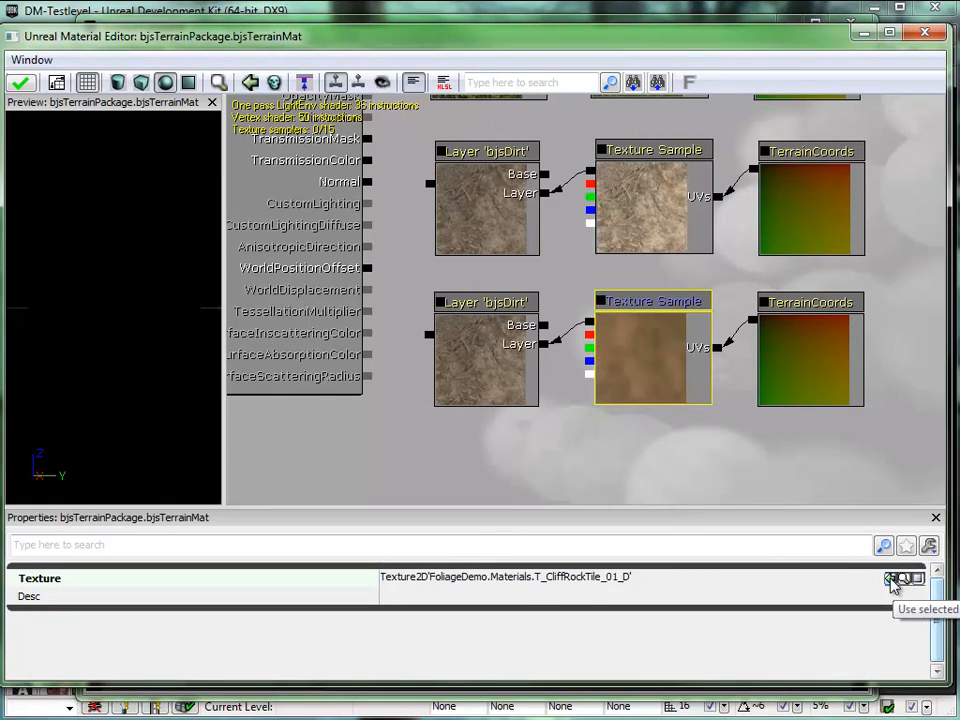
- Change the third row's layer node Parameter Name to bjsRock
{"action": "left_click", "coordinate": [497, 340]}
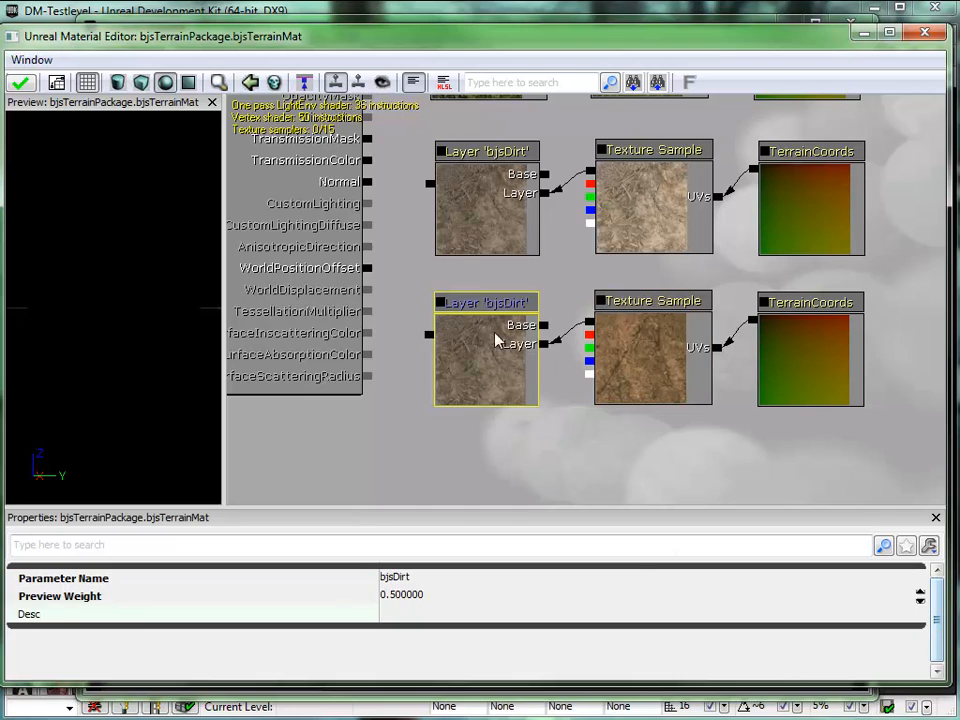
{"action": "left_click", "coordinate": [436, 584]}
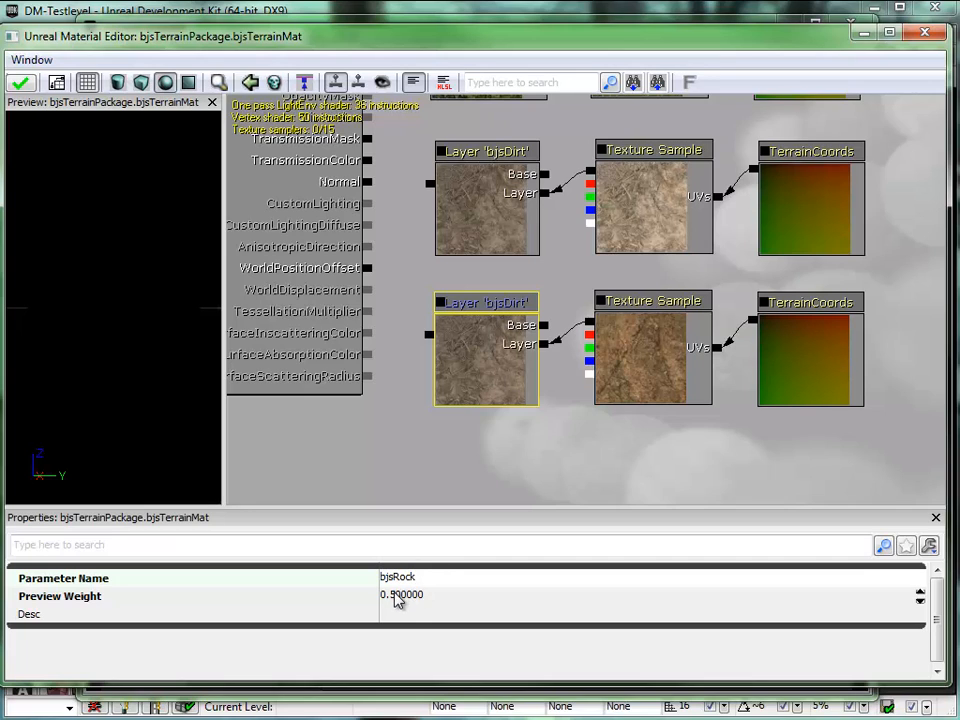
{"action": "type", "text": "bjsRock"}
{"action": "key", "text": "Return"}
- Close the material's Properties pane to give the node graph more room
{"action": "left_click_drag", "start_coordinate": [567, 212], "coordinate": [559, 302]}
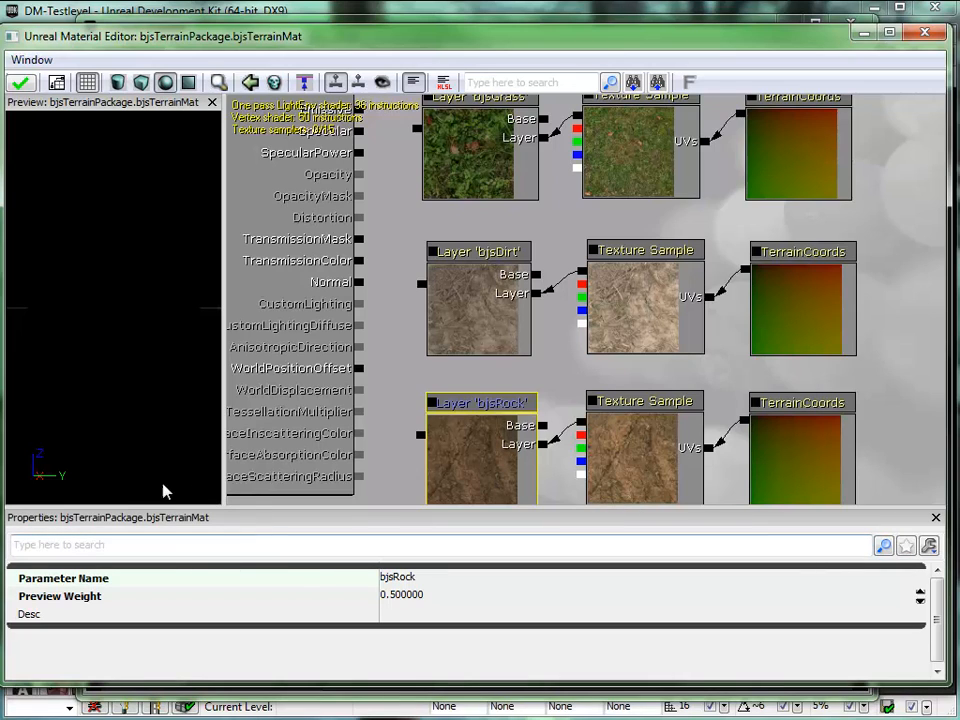
{"action": "left_click", "coordinate": [937, 519]}
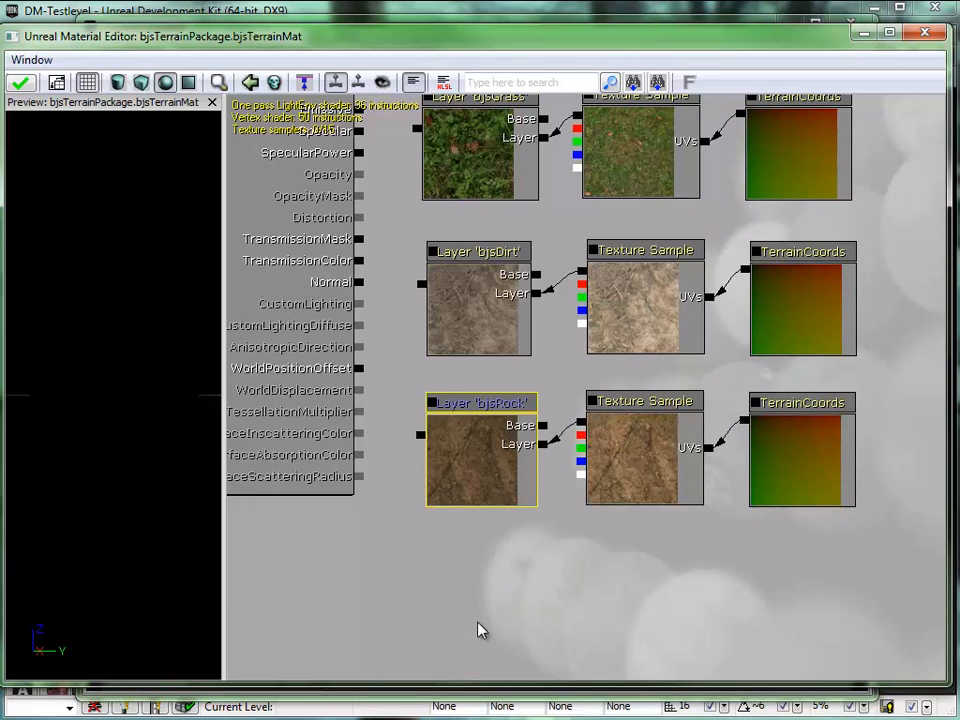
{"action": "left_click", "coordinate": [48, 62]}
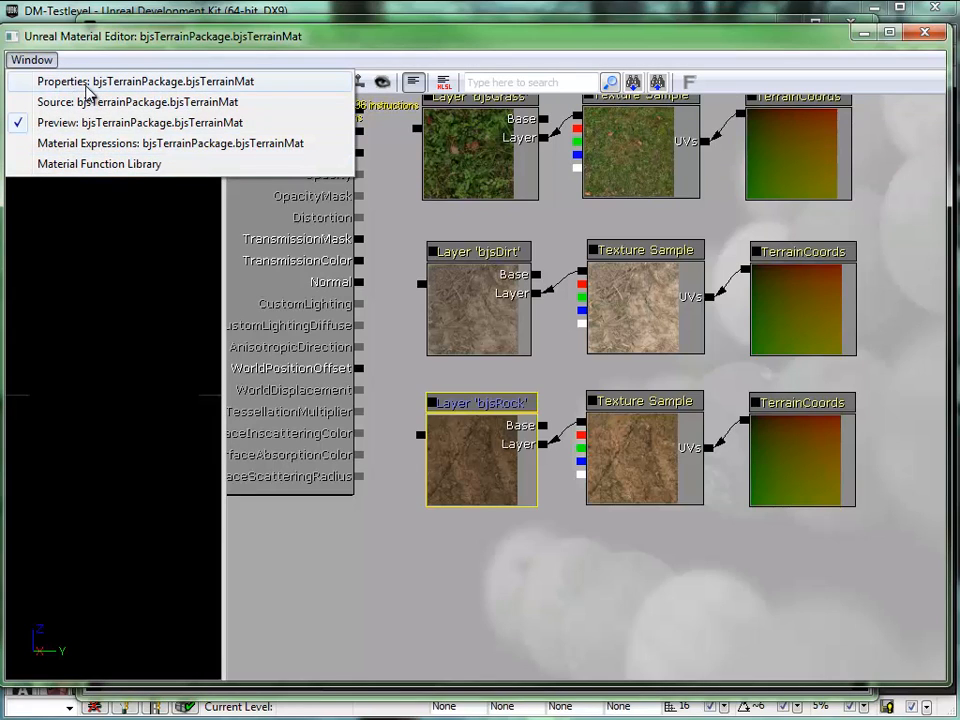
{"action": "left_click", "coordinate": [318, 38]}
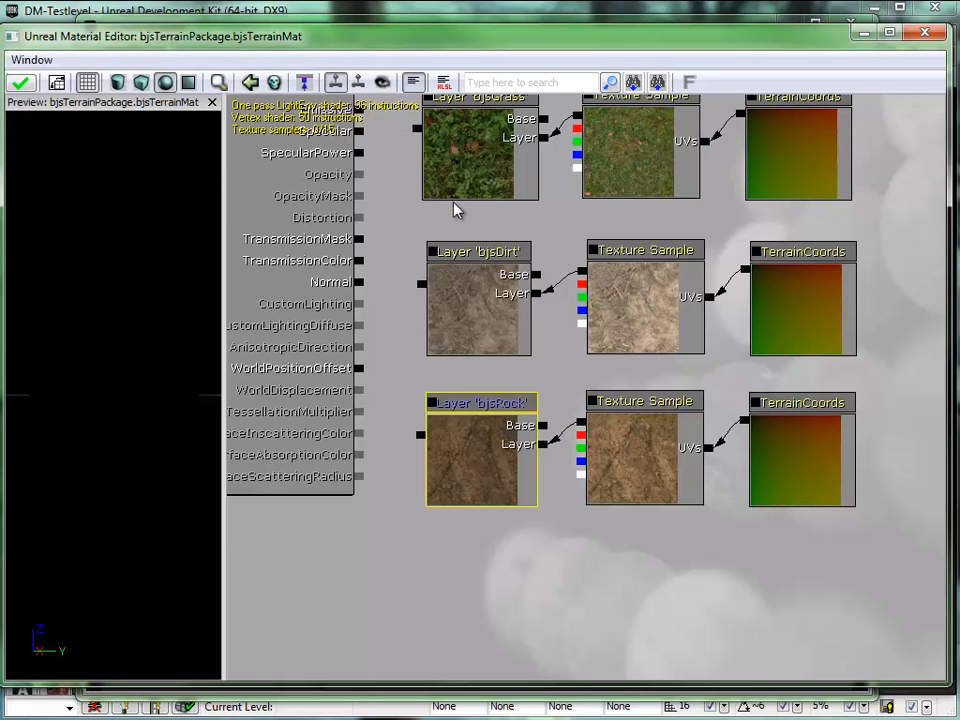
- Chain the layers by wiring bjsGrass's output into bjsDirt's Base, bjsDirt's output into bjsRock's Base, and bjsRock's output into the material's Diffuse
{"action": "left_click_drag", "start_coordinate": [565, 288], "coordinate": [643, 304]}
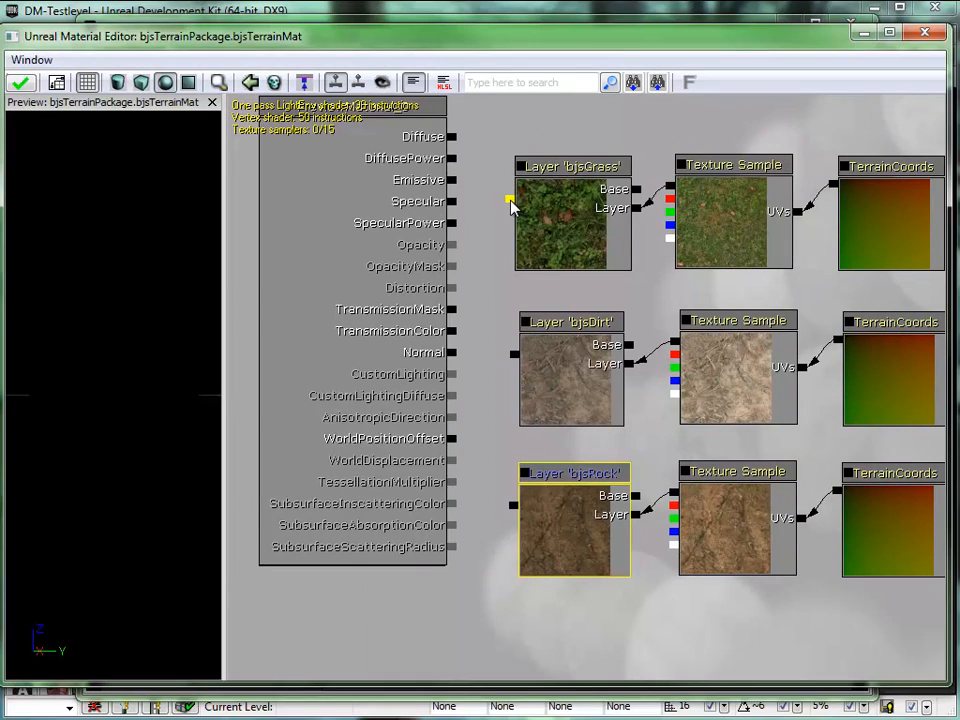
{"action": "left_click_drag", "start_coordinate": [510, 202], "coordinate": [628, 347]}
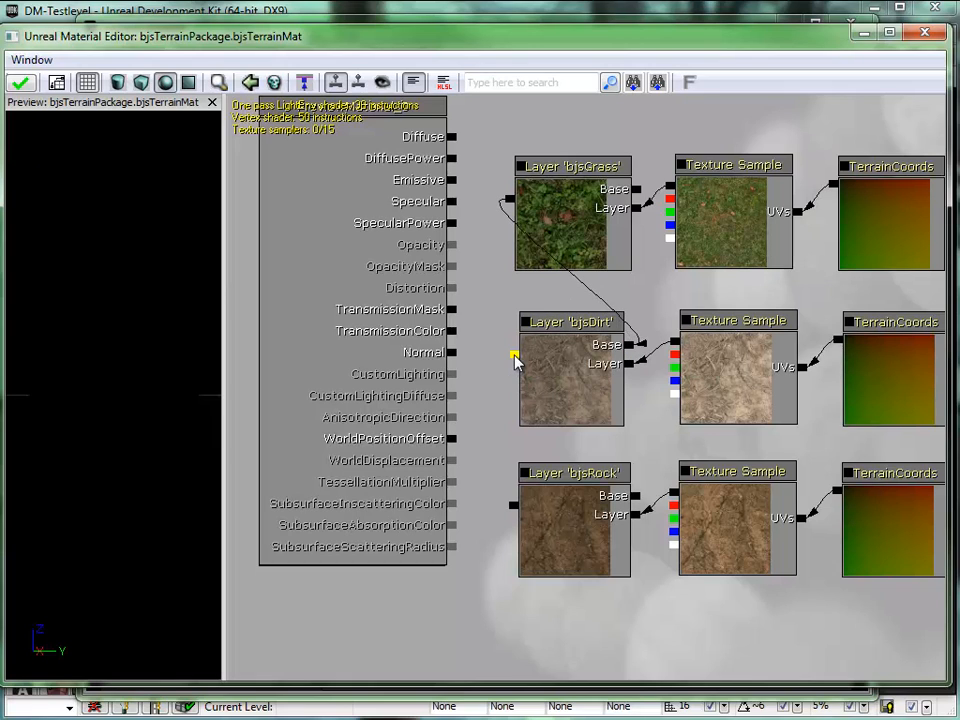
{"action": "left_click_drag", "start_coordinate": [512, 356], "coordinate": [634, 496]}
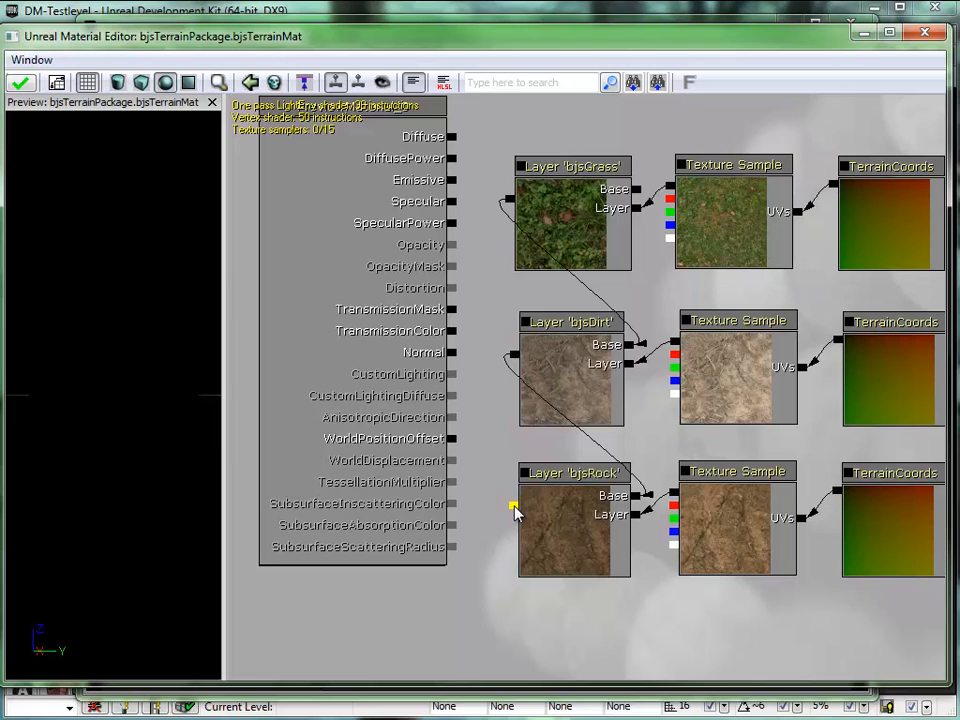
{"action": "left_click_drag", "start_coordinate": [513, 508], "coordinate": [452, 139]}
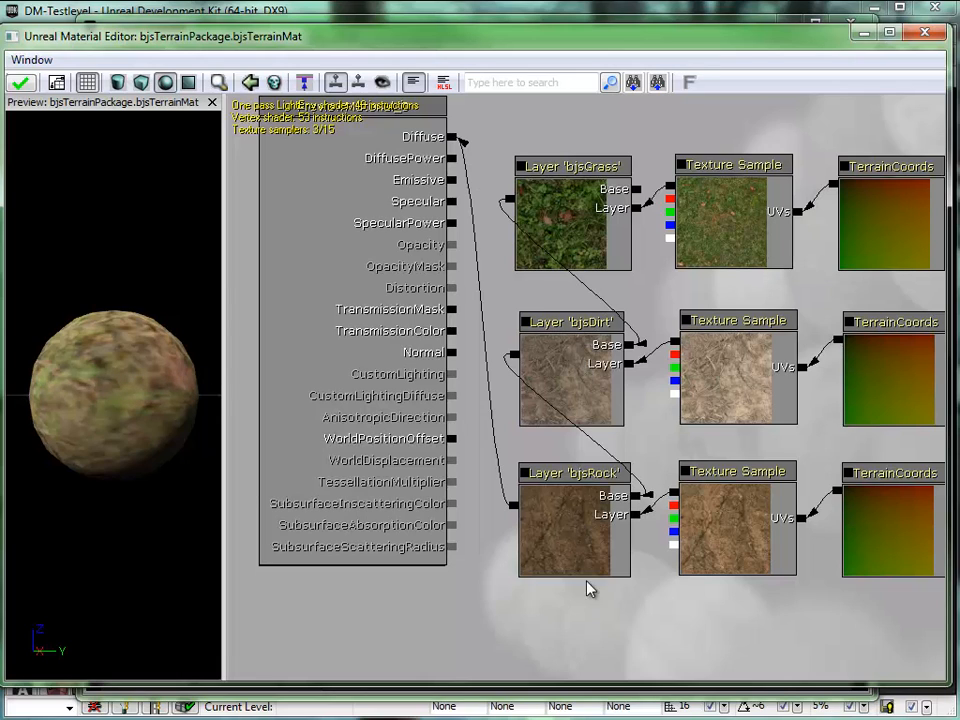
- Preview the blended material on the cylinder, cube, sphere and plane shapes, and examine the plane up close
{"action": "left_click", "coordinate": [119, 84]}
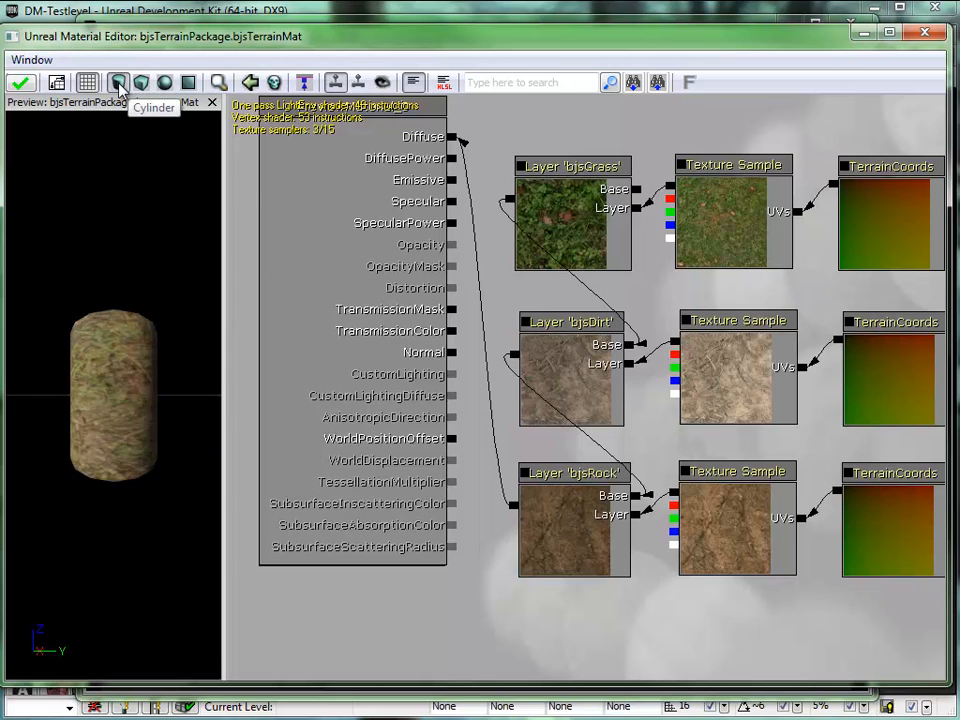
{"action": "left_click", "coordinate": [141, 83]}
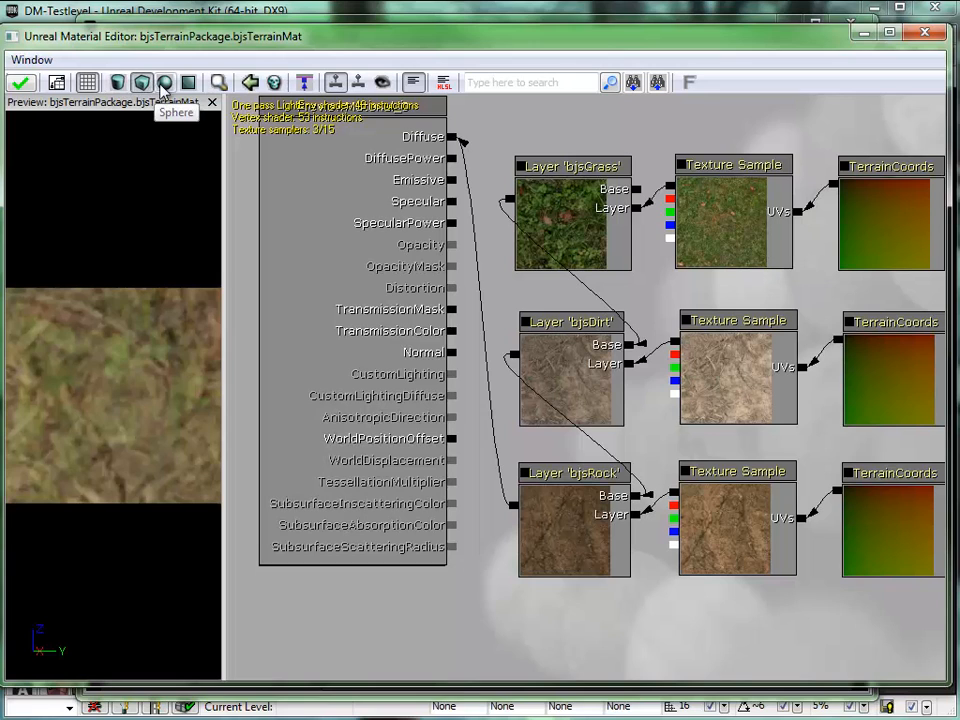
{"action": "left_click", "coordinate": [164, 84]}
{"action": "left_click", "coordinate": [188, 83]}
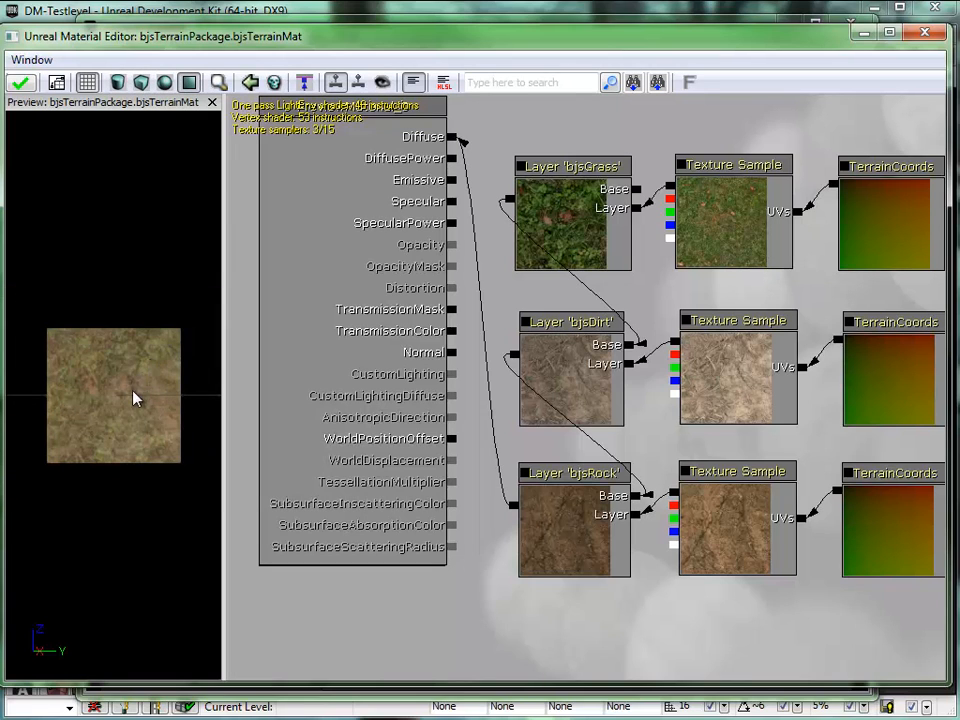
{"action": "left_click_drag", "start_coordinate": [133, 396], "coordinate": [155, 273]}
{"action": "right_click_drag", "start_coordinate": [155, 268], "coordinate": [156, 263]}
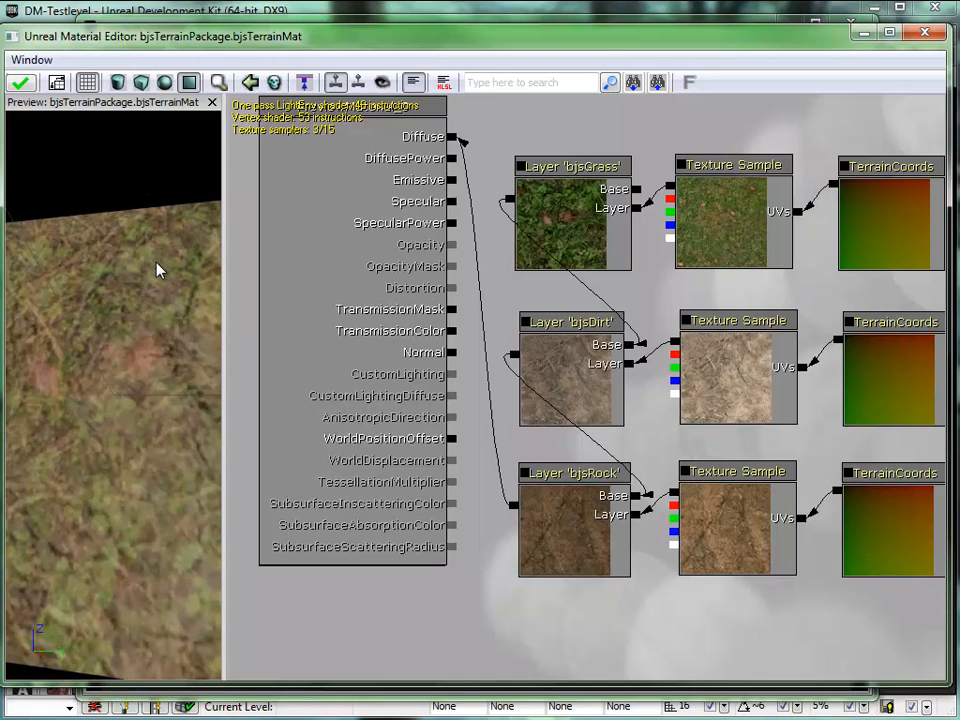
- Apply the changes to the bjsTerrainMat material and close the Material Editor
{"action": "left_click", "coordinate": [21, 83]}
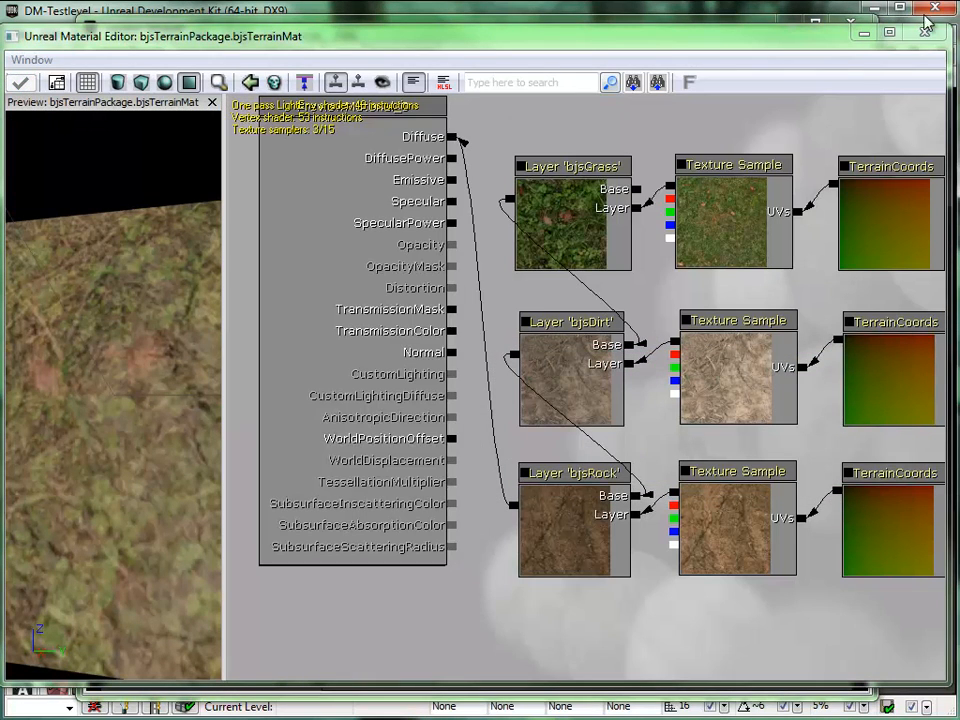
{"action": "left_click", "coordinate": [926, 36]}
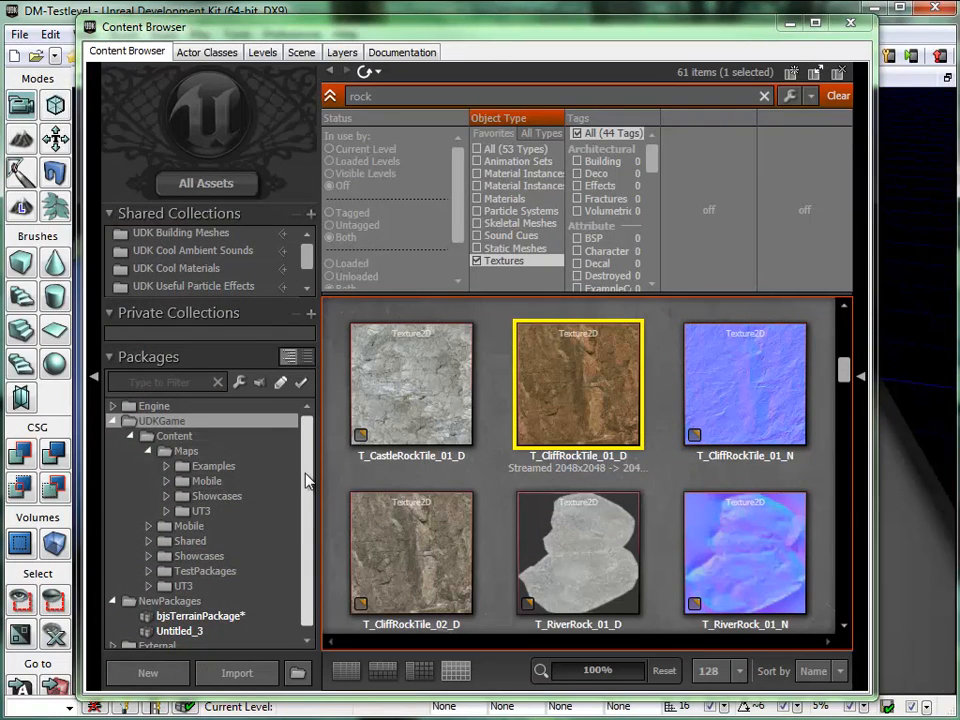
- In the Content Browser, show the contents of bjsTerrainPackage with the rock search cleared and all object types enabled
{"action": "scroll", "coordinate": [310, 500], "scroll_direction": "down", "scroll_amount": 1}
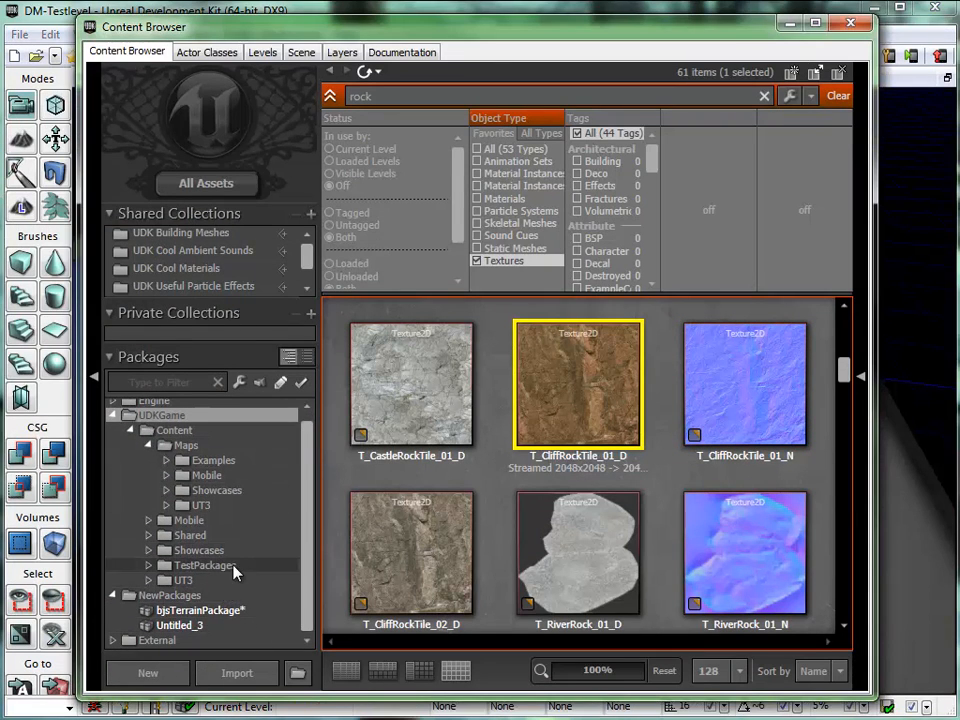
{"action": "left_click", "coordinate": [224, 619]}
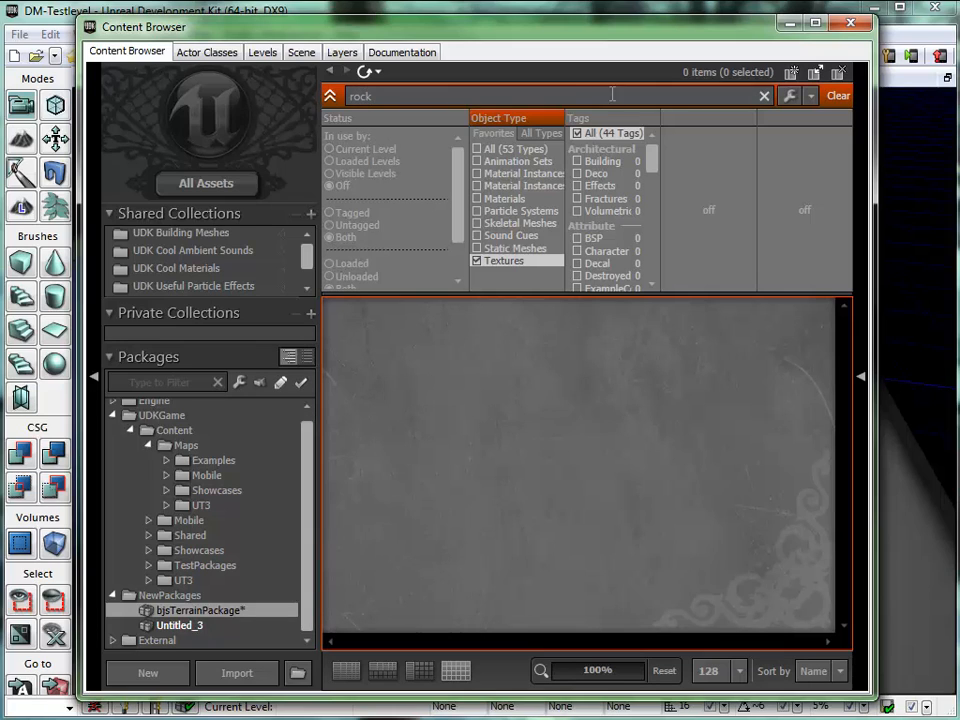
{"action": "left_click", "coordinate": [764, 96]}
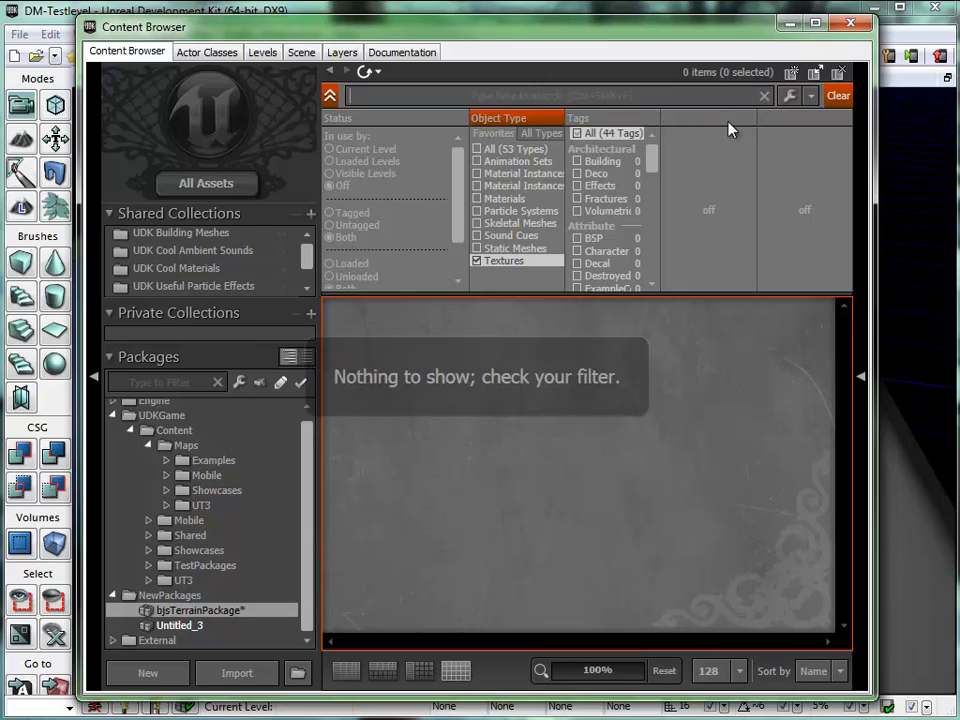
{"action": "left_click", "coordinate": [487, 151]}
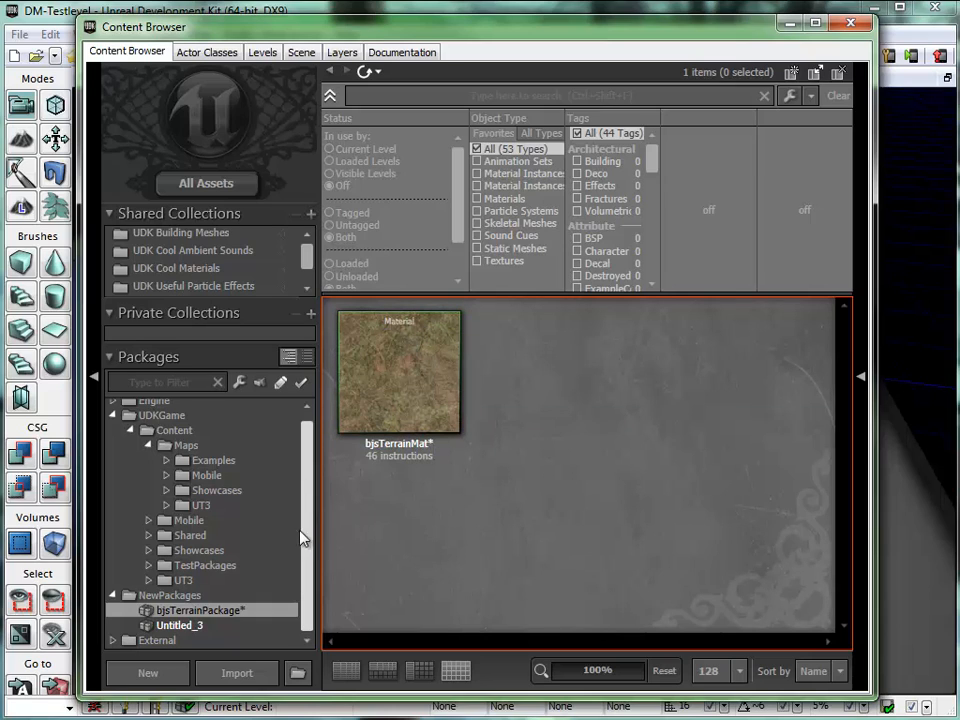
- Save the terrain package as bjsTerrainPackage.upk in the UDKGame Content folder
{"action": "right_click", "coordinate": [213, 615]}
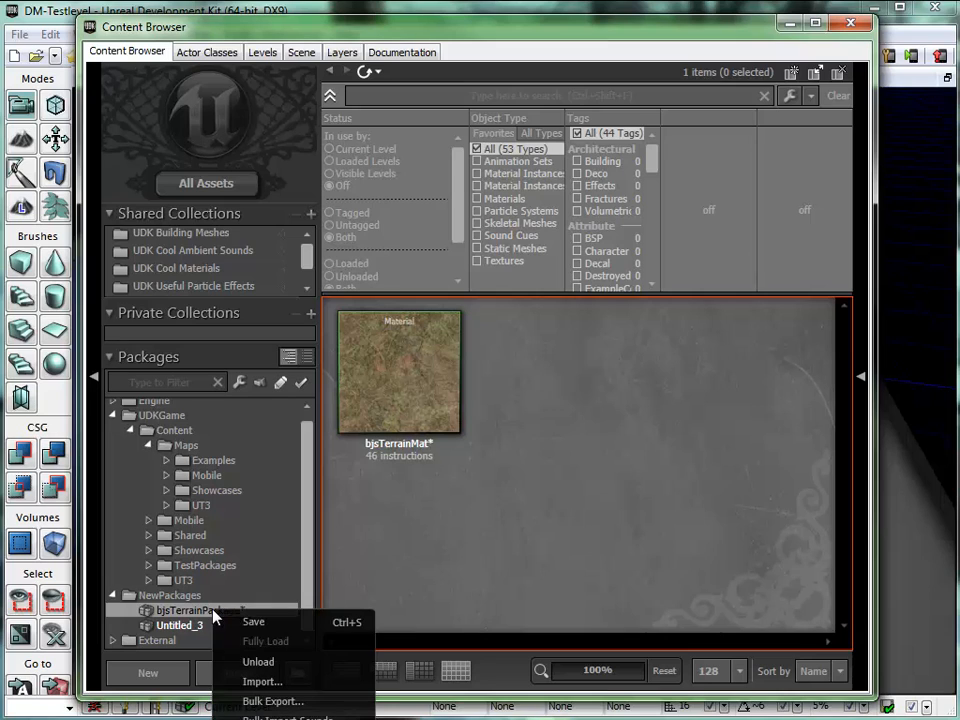
{"action": "left_click", "coordinate": [279, 627]}
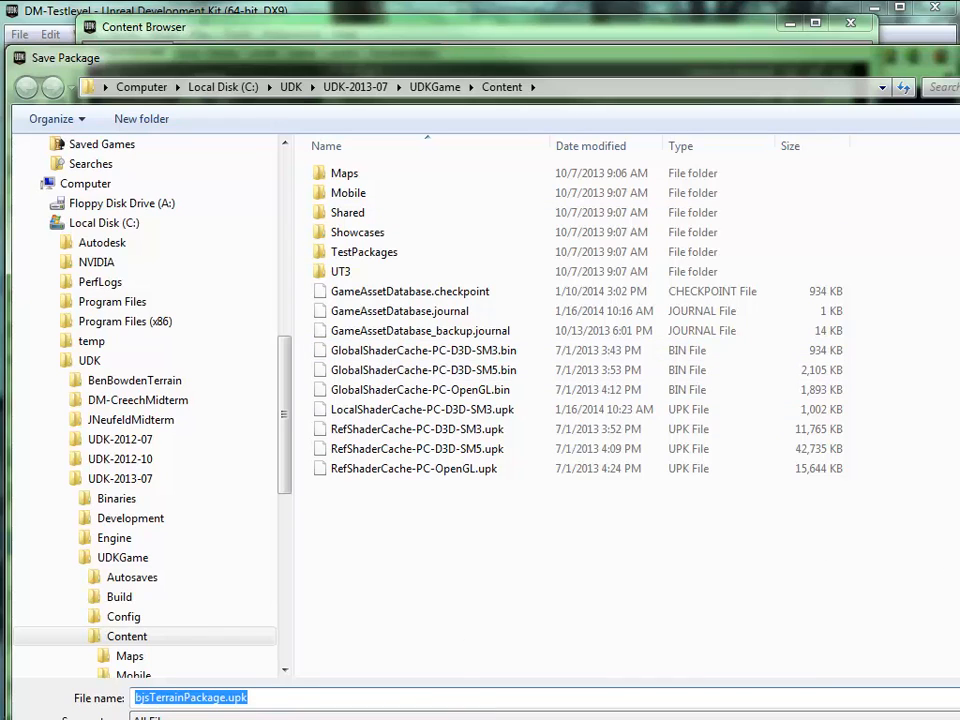
{"action": "left_click_drag", "start_coordinate": [959, 719], "coordinate": [885, 594]}
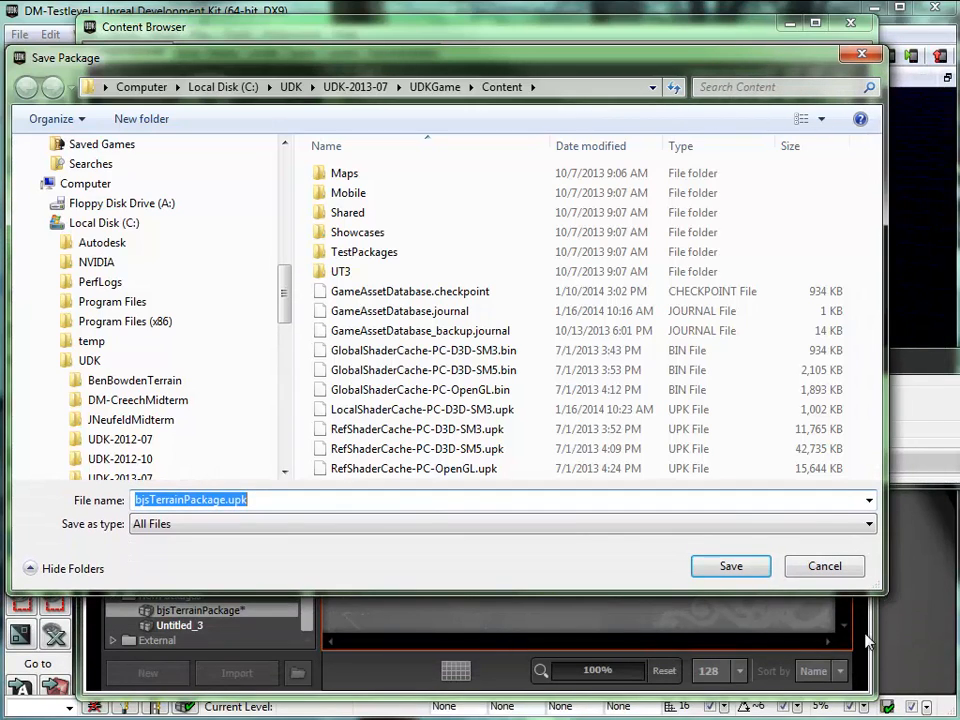
{"action": "left_click", "coordinate": [731, 566]}
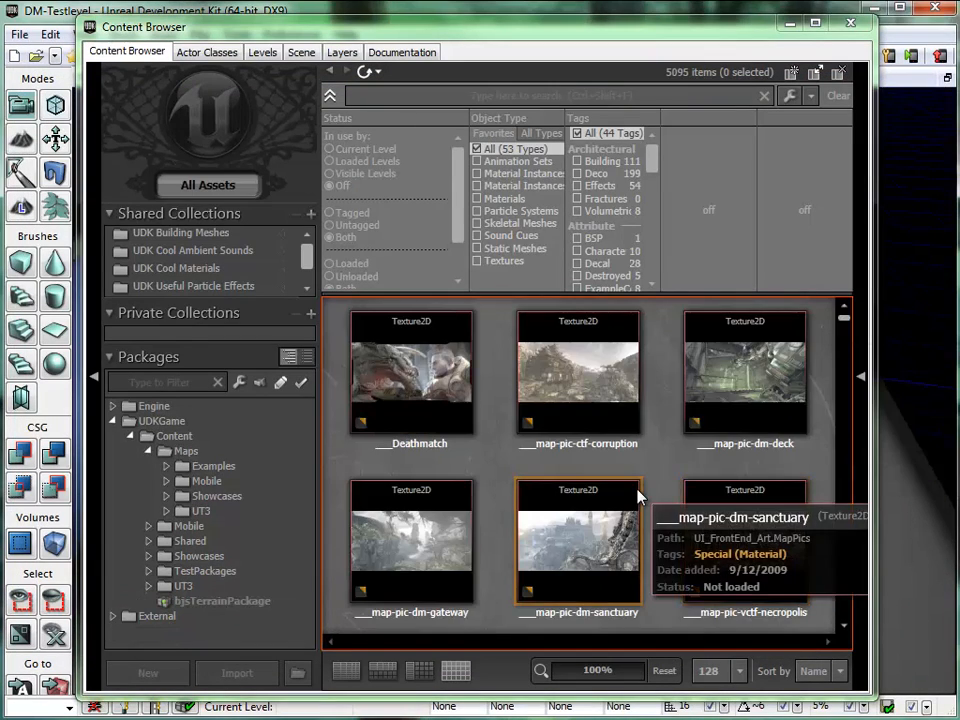
- Display the contents of the saved bjsTerrainPackage and select the bjsTerrainMat material
{"action": "left_click", "coordinate": [214, 603]}
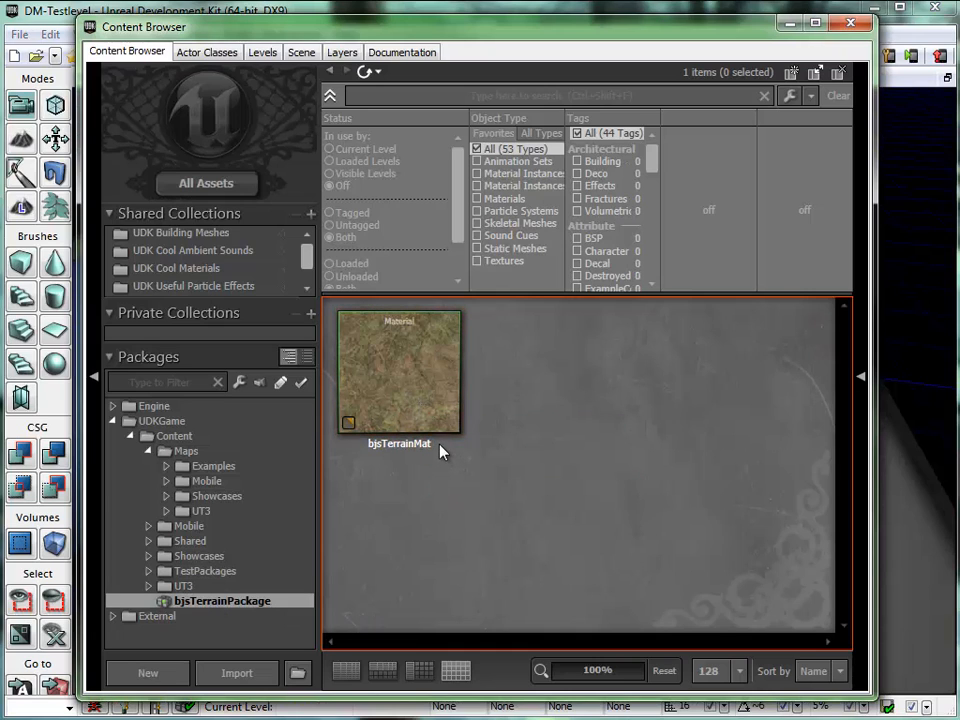
{"action": "left_click", "coordinate": [390, 354]}
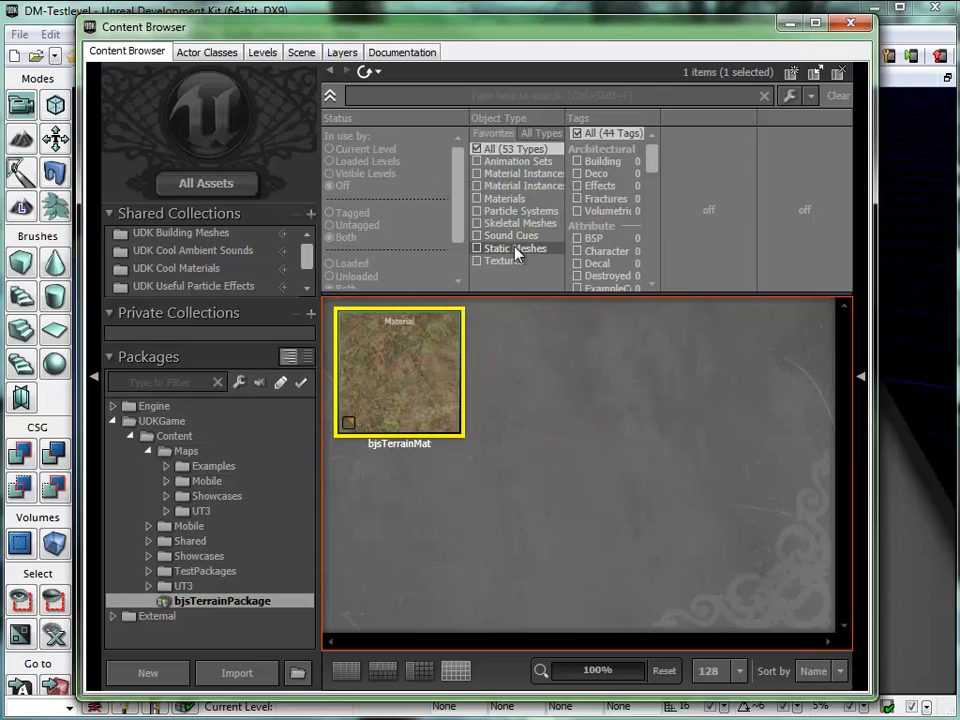
- Minimize the Content Browser, assign bjsTerrainMat as the terrain's Landscape Material in the landscape properties, and close them
{"action": "left_click_drag", "start_coordinate": [538, 32], "coordinate": [567, 65]}
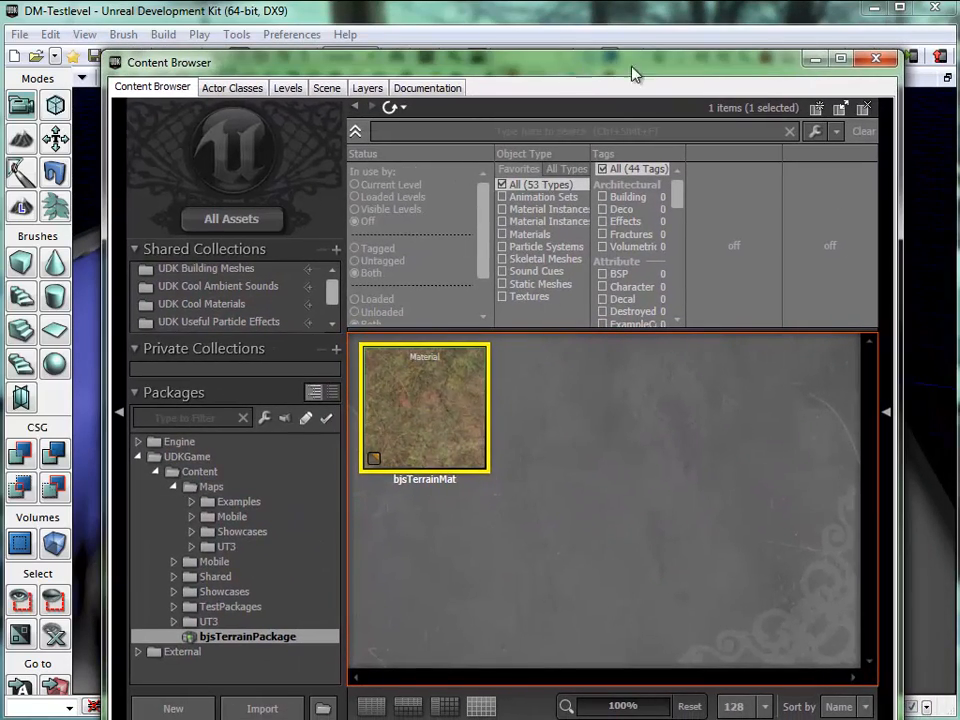
{"action": "left_click", "coordinate": [818, 60]}
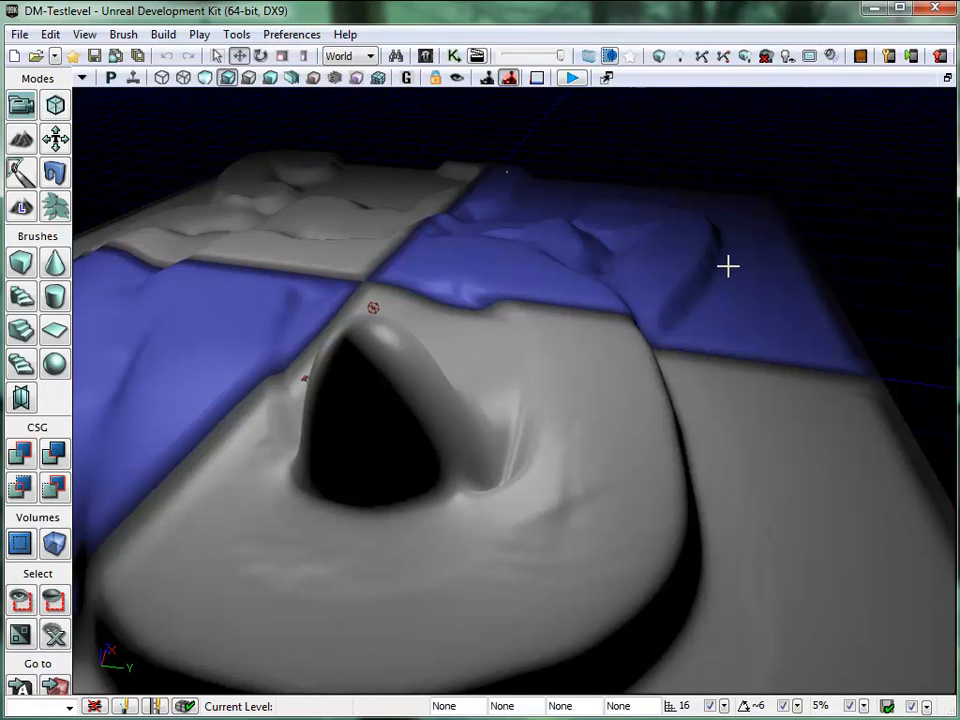
{"action": "left_click", "coordinate": [601, 372]}
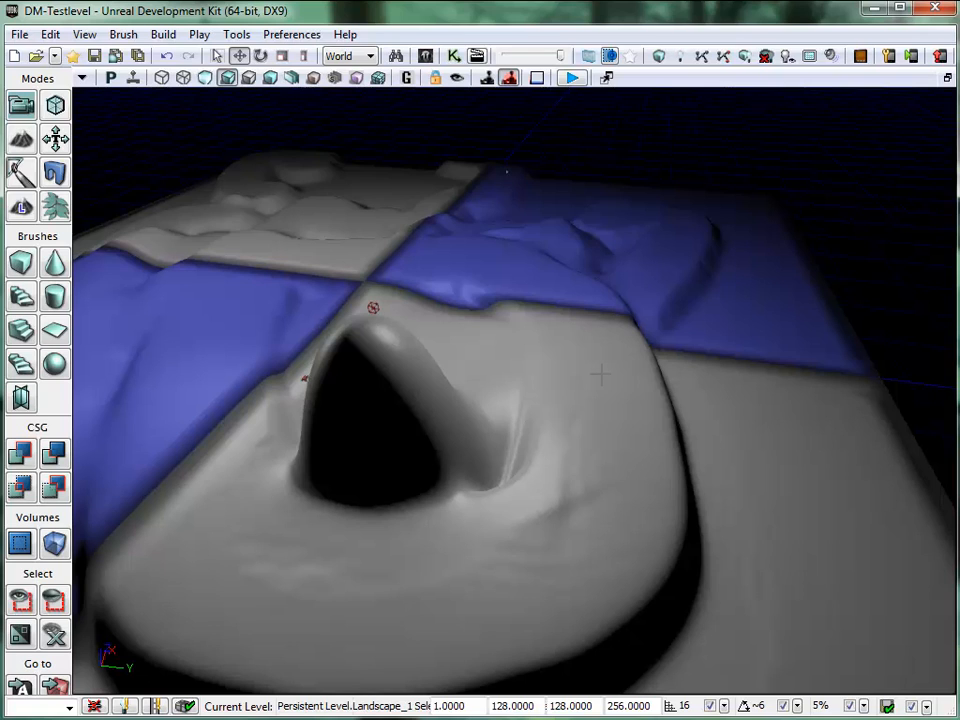
{"action": "key", "text": "F4"}
{"action": "left_click_drag", "start_coordinate": [84, 40], "coordinate": [305, 22]}
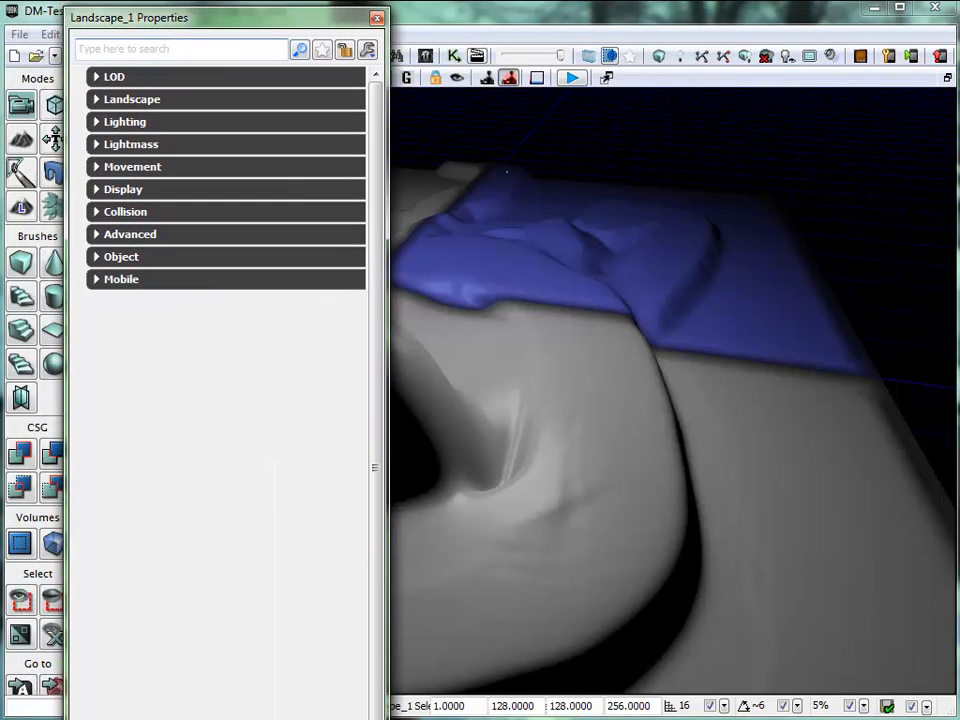
{"action": "left_click_drag", "start_coordinate": [250, 717], "coordinate": [251, 627]}
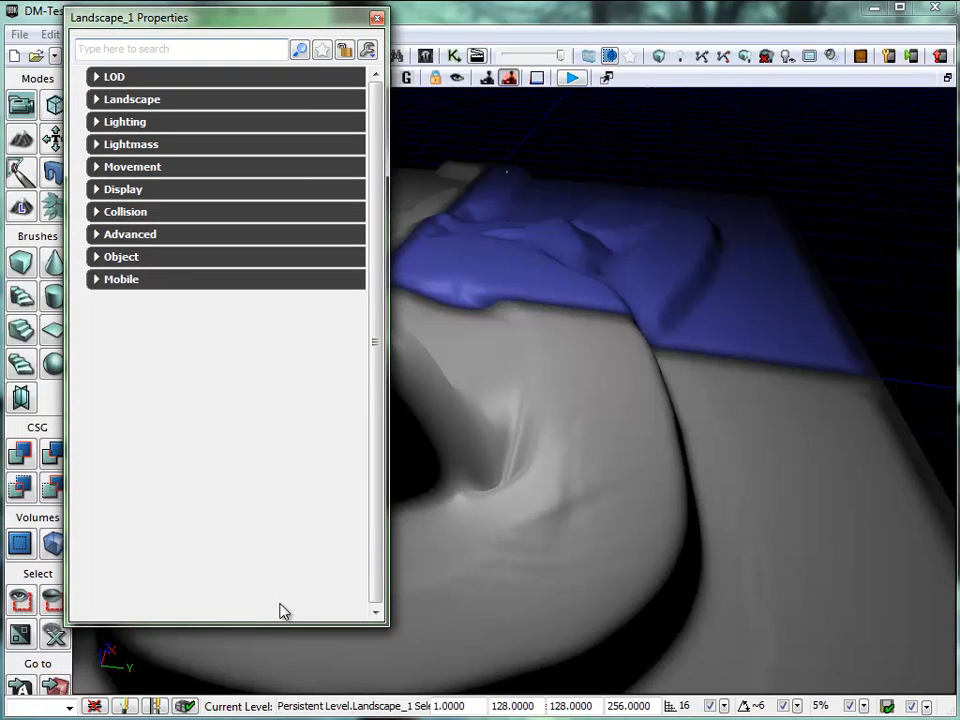
{"action": "left_click", "coordinate": [97, 100]}
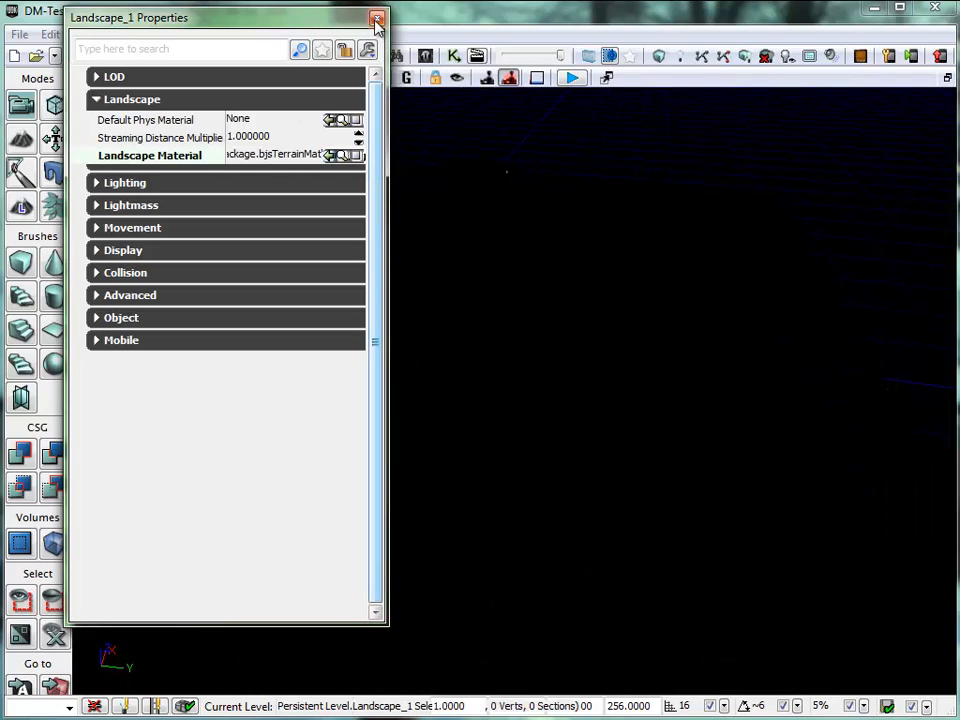
{"action": "left_click", "coordinate": [377, 20]}
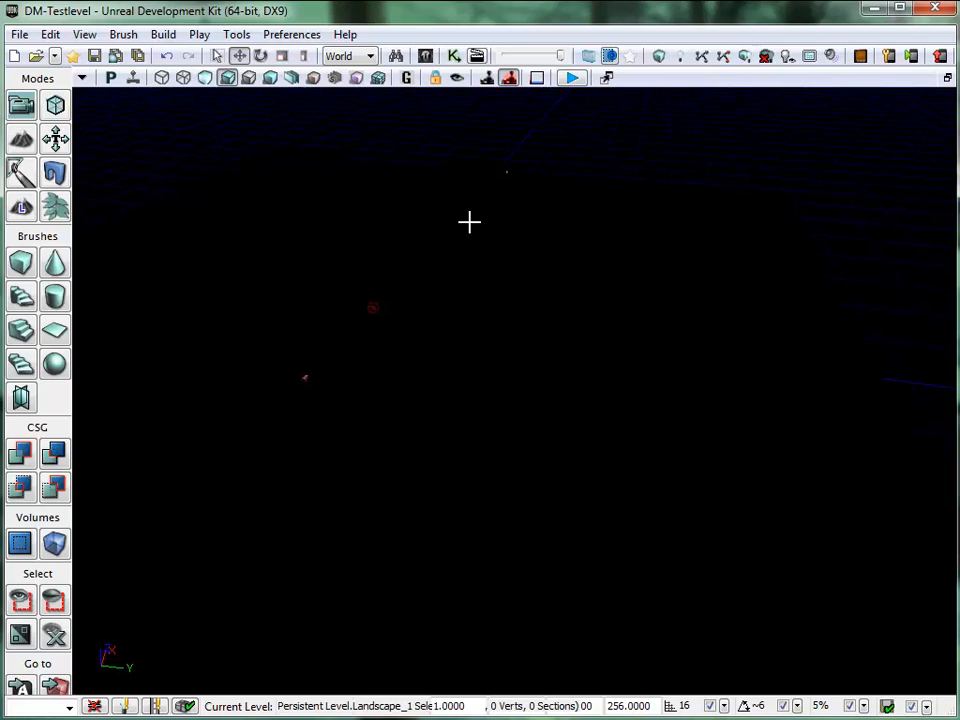
- Enter Landscape mode, set the target layer edit mode to Edit, and add a new layer named bjsGrass
{"action": "left_click", "coordinate": [22, 208]}
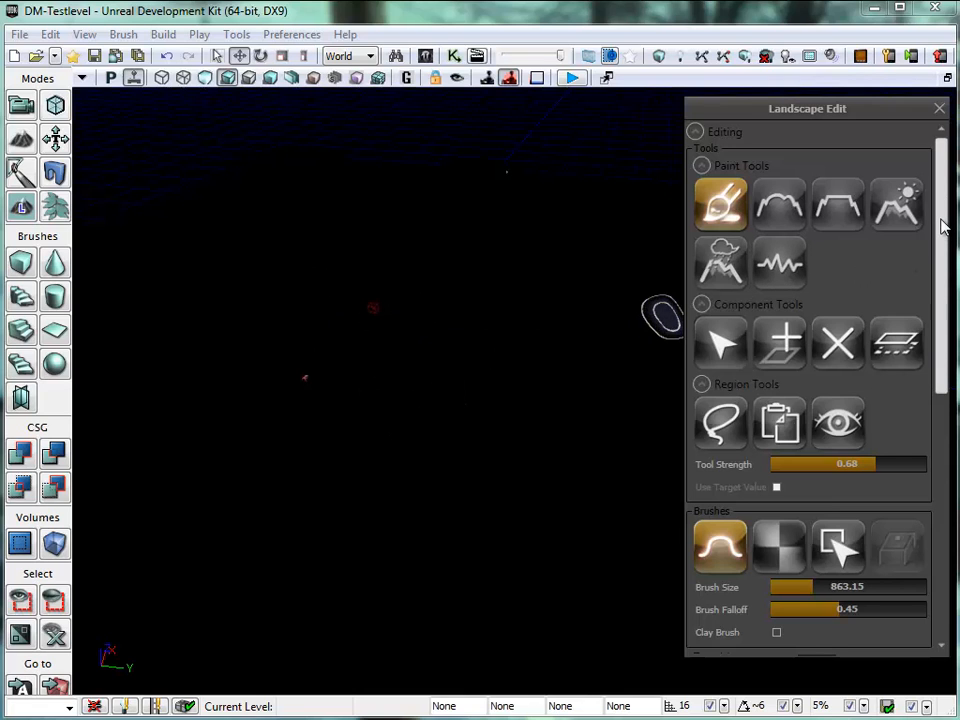
{"action": "mouse_move", "coordinate": [942, 227]}
{"action": "left_mouse_down"}
{"action": "mouse_move", "coordinate": [954, 354]}
{"action": "mouse_move", "coordinate": [947, 510]}
{"action": "left_mouse_up"}
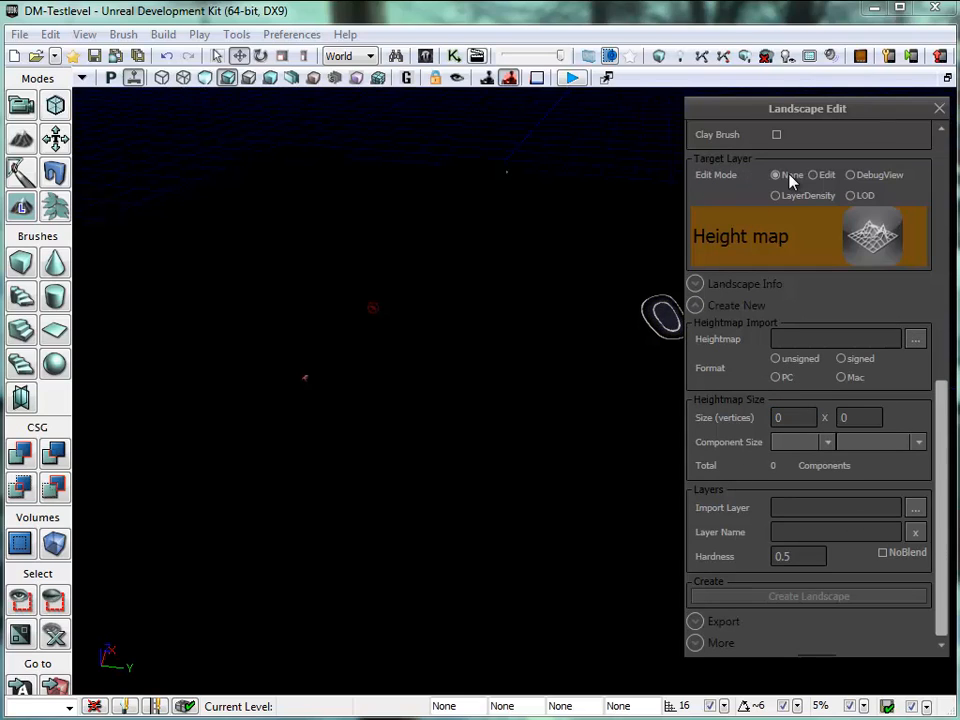
{"action": "left_click", "coordinate": [813, 176]}
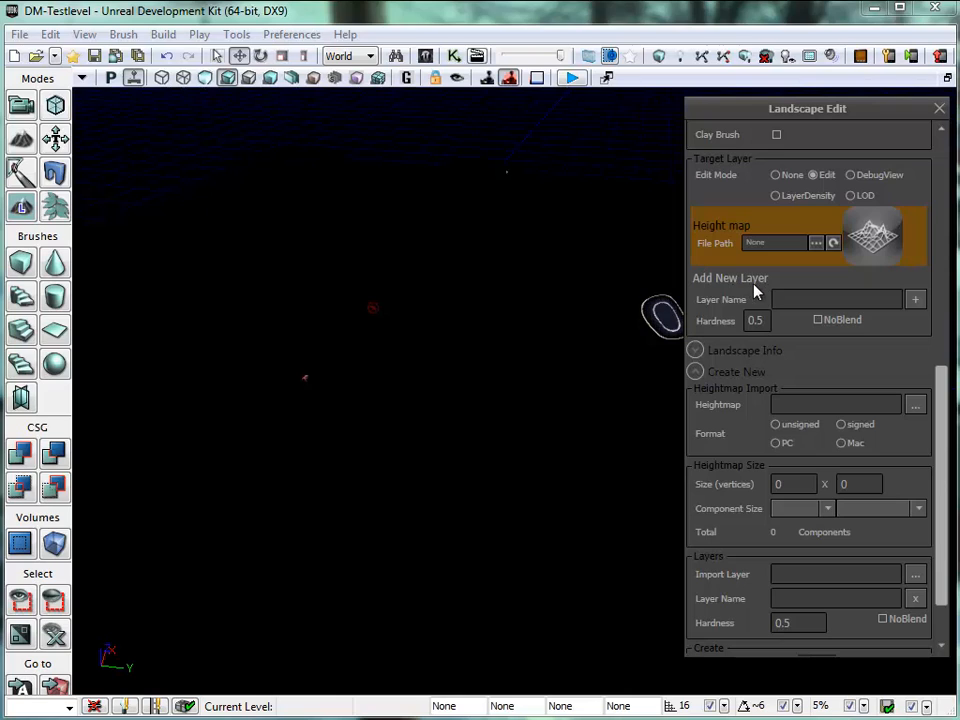
{"action": "left_click", "coordinate": [826, 299]}
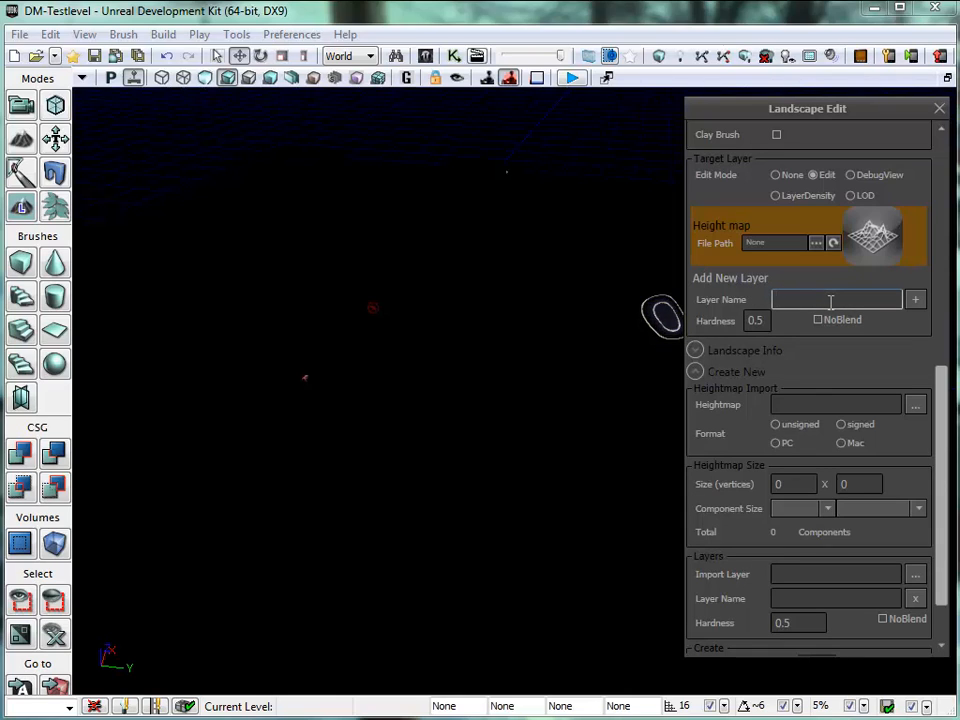
{"action": "type", "text": "bjsGrass"}
{"action": "left_click", "coordinate": [915, 301]}
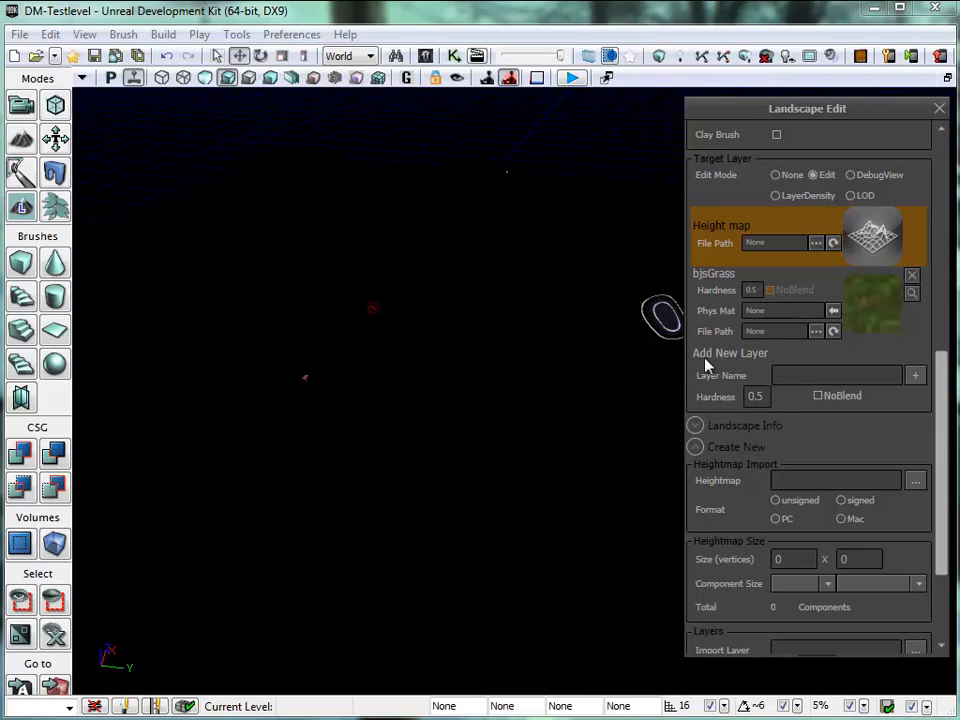
- Add two more landscape layers named bjsDirt and bjsRock below the grass layer
{"action": "left_click", "coordinate": [798, 375]}
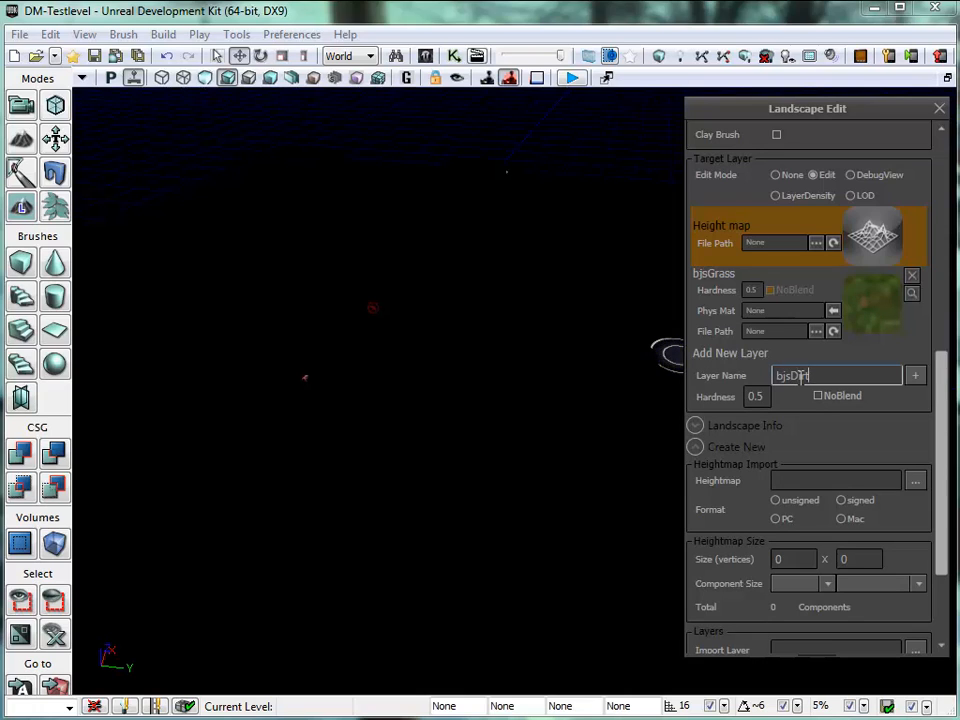
{"action": "left_click", "coordinate": [916, 376]}
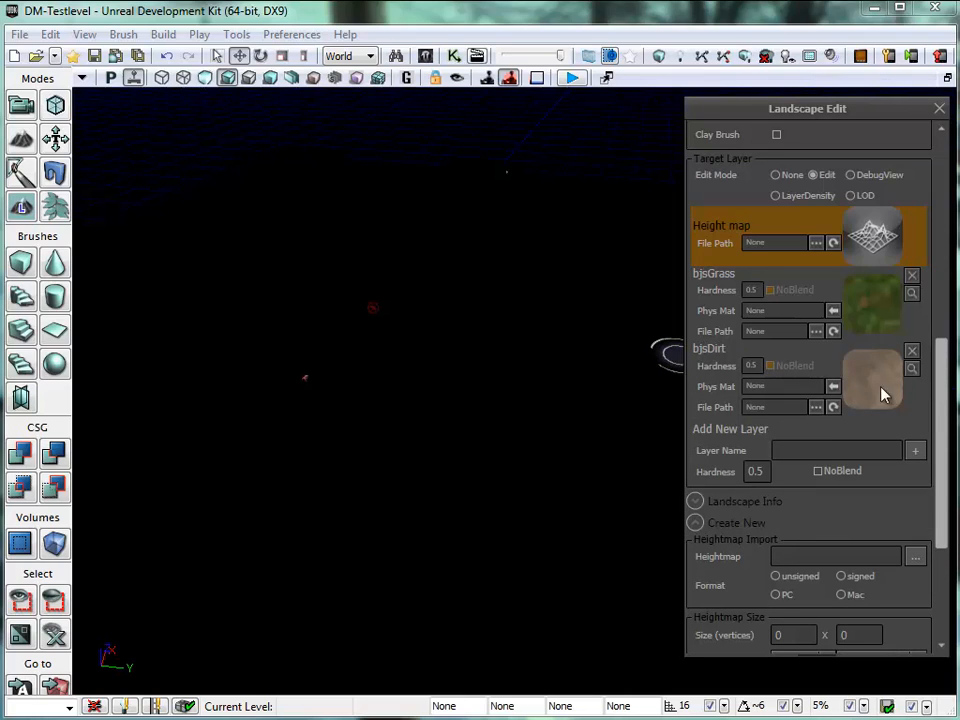
{"action": "left_click", "coordinate": [833, 451]}
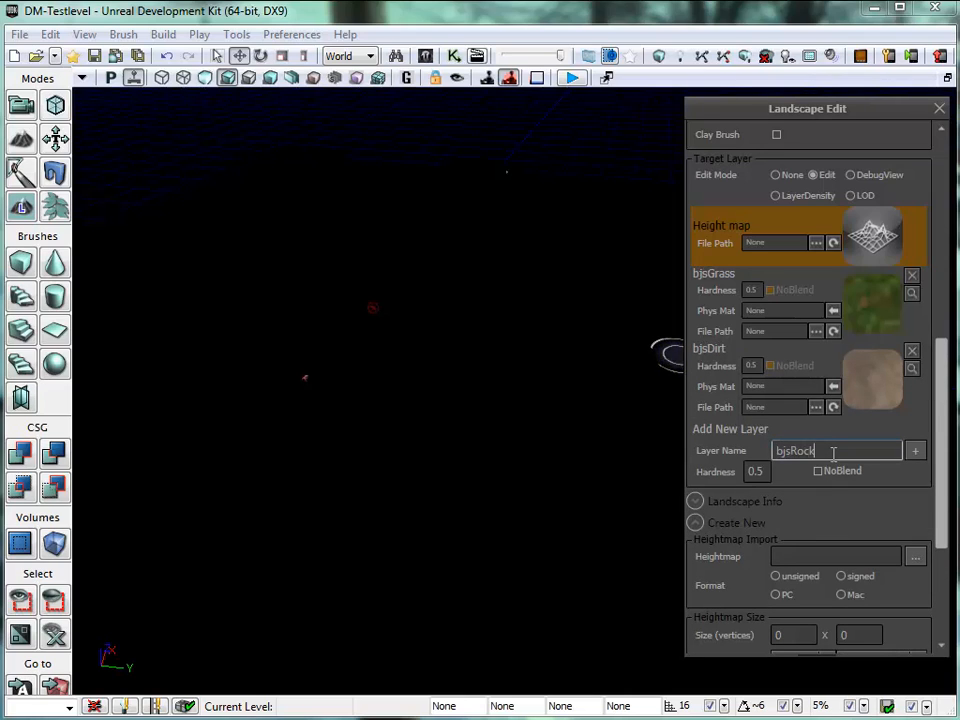
{"action": "left_click", "coordinate": [916, 452]}
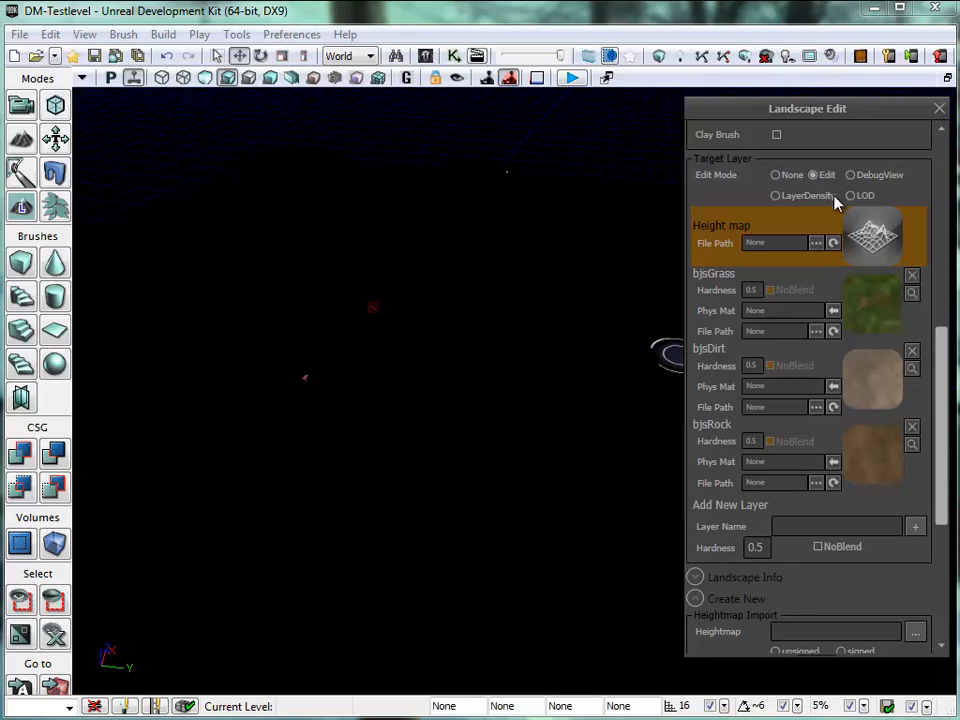
- Set the target layer edit mode back to None and make bjsGrass the layer to paint
{"action": "left_click", "coordinate": [777, 176]}
{"action": "left_click", "coordinate": [789, 300]}
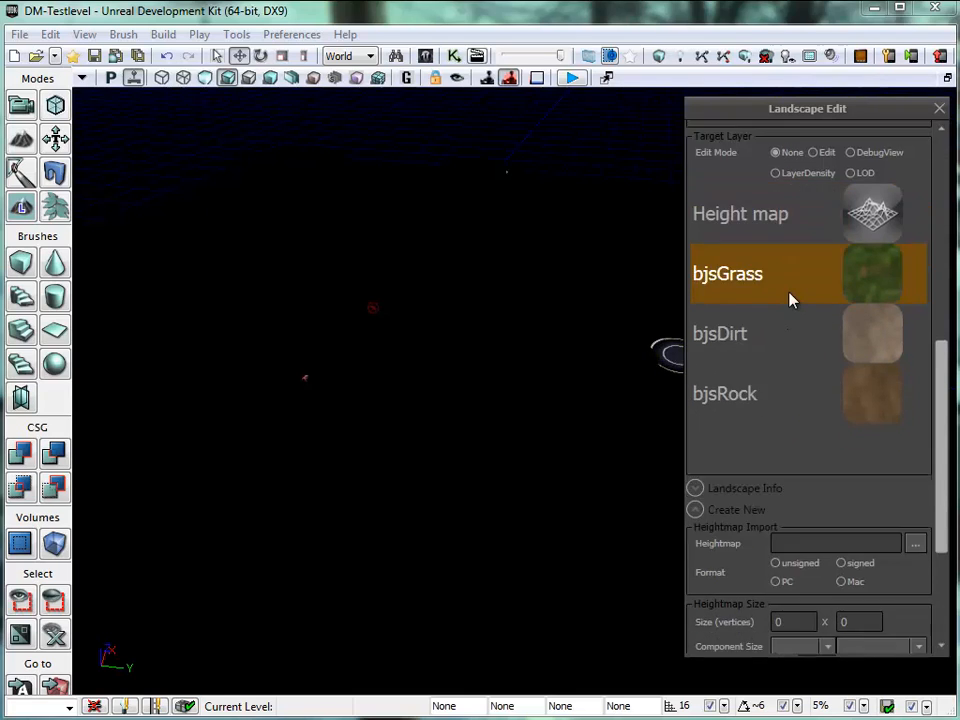
{"action": "left_click", "coordinate": [786, 336]}
{"action": "left_click", "coordinate": [789, 372]}
{"action": "left_click", "coordinate": [793, 321]}
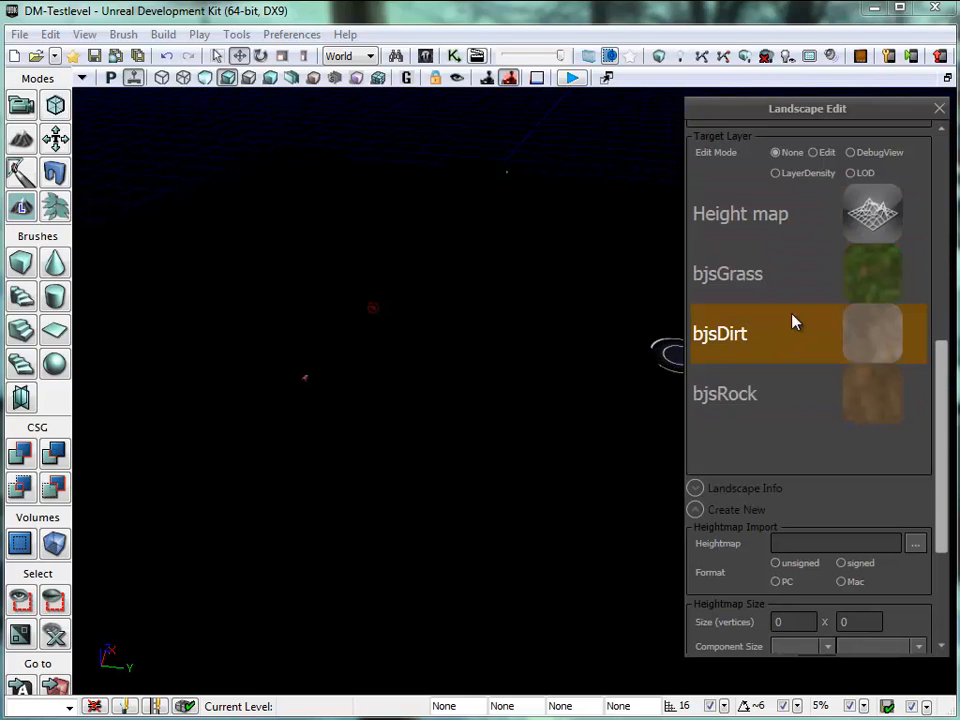
{"action": "left_click", "coordinate": [849, 279]}
{"action": "left_click_drag", "start_coordinate": [943, 420], "coordinate": [940, 200]}
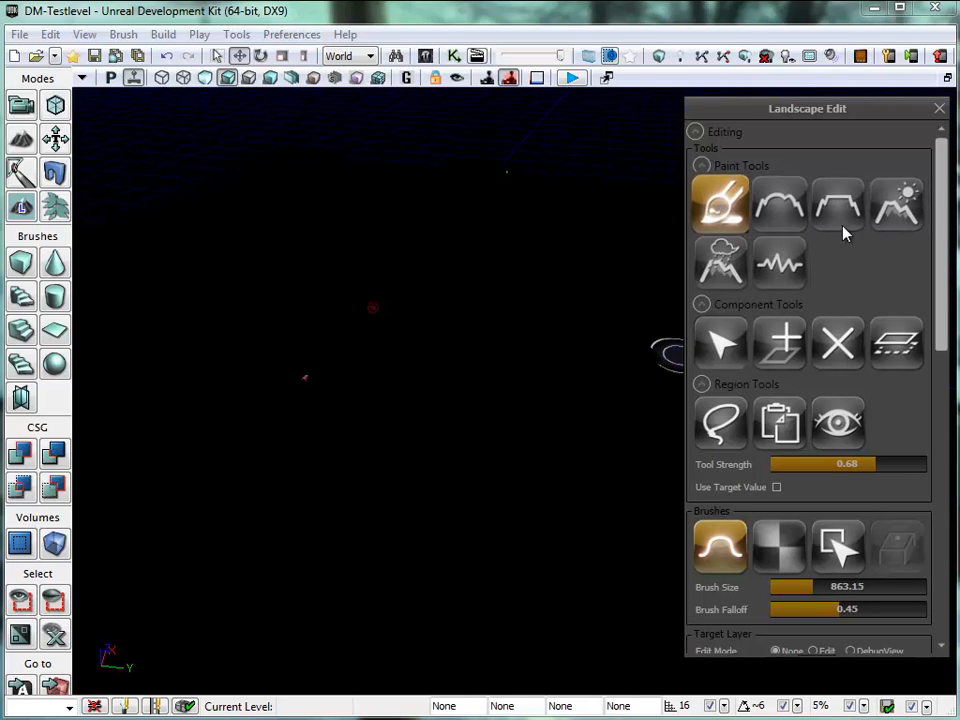
{"action": "left_click_drag", "start_coordinate": [944, 208], "coordinate": [948, 335]}
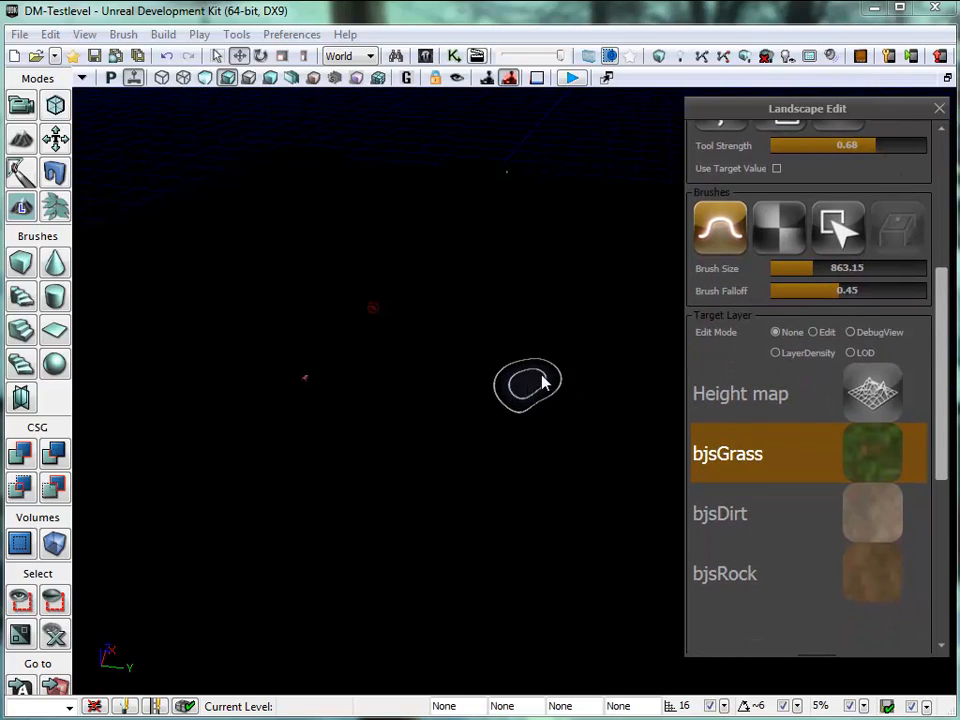
- Paint the entire landscape with the bjsGrass layer using a brush size of 4336.16 and a falloff of 0.00
{"action": "left_click_drag", "start_coordinate": [810, 269], "coordinate": [906, 268]}
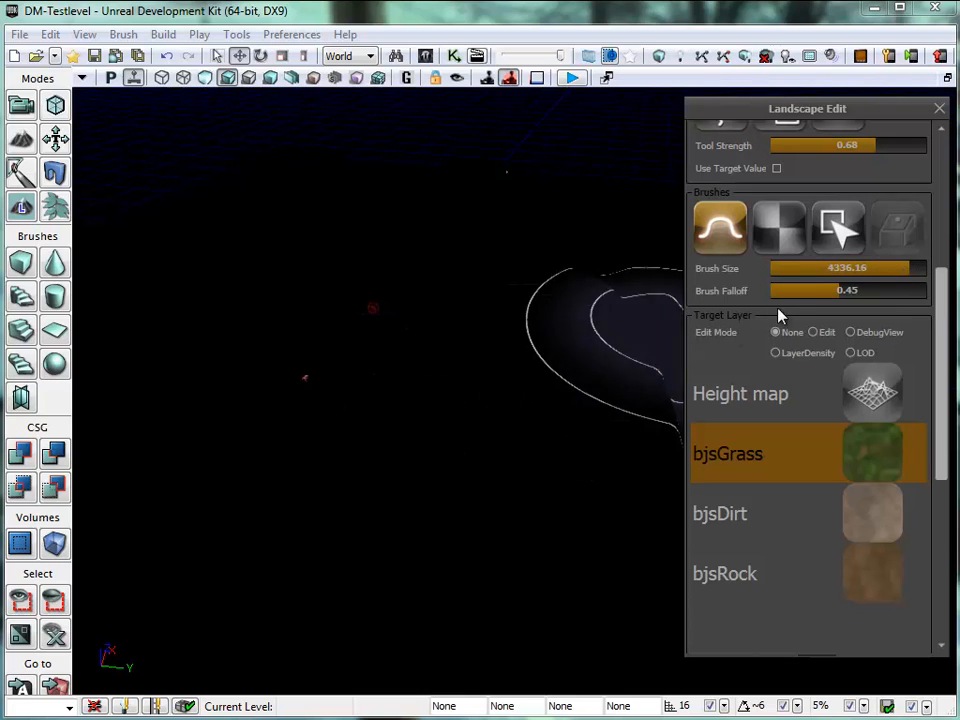
{"action": "left_click_drag", "start_coordinate": [842, 290], "coordinate": [767, 296]}
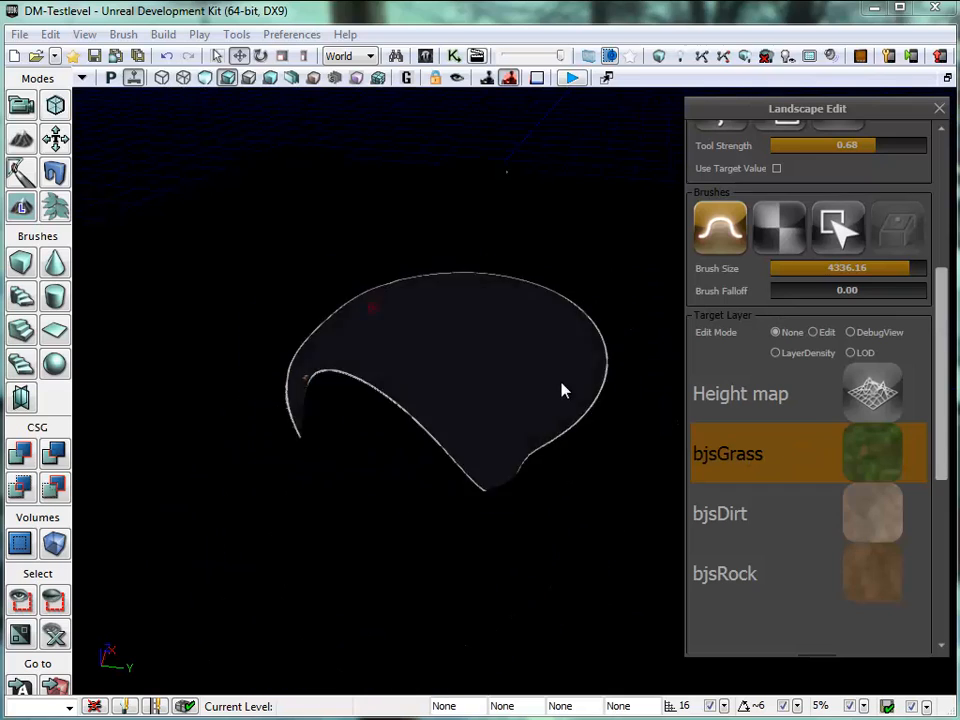
{"action": "left_click", "coordinate": [745, 454]}
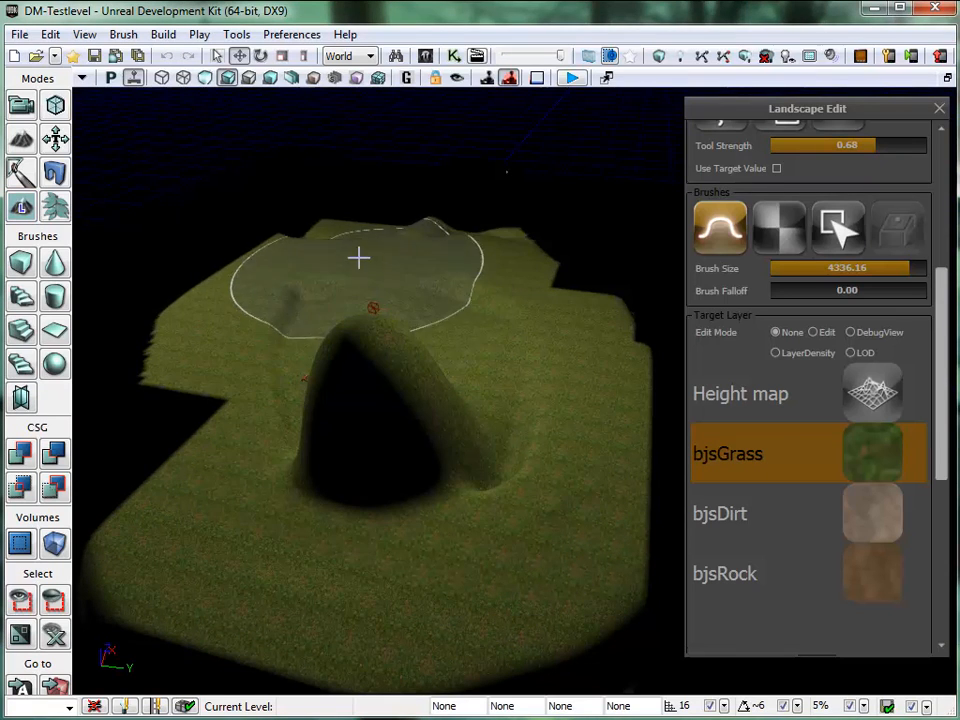
{"action": "mouse_move", "coordinate": [359, 258]}
{"action": "left_mouse_down", "text": "ctrl"}
{"action": "mouse_move", "coordinate": [242, 375]}
{"action": "mouse_move", "coordinate": [219, 230]}
{"action": "mouse_move", "coordinate": [268, 148]}
{"action": "mouse_move", "coordinate": [173, 231]}
{"action": "mouse_move", "coordinate": [190, 430]}
{"action": "mouse_move", "coordinate": [339, 594]}
{"action": "mouse_move", "coordinate": [542, 414]}
{"action": "mouse_move", "coordinate": [447, 169]}
{"action": "mouse_move", "coordinate": [405, 180]}
{"action": "mouse_move", "coordinate": [373, 418]}
{"action": "mouse_move", "coordinate": [444, 240]}
{"action": "mouse_move", "coordinate": [580, 196]}
{"action": "mouse_move", "coordinate": [669, 311]}
{"action": "mouse_move", "coordinate": [720, 514]}
{"action": "mouse_move", "coordinate": [729, 279]}
{"action": "mouse_move", "coordinate": [453, 178]}
{"action": "mouse_move", "coordinate": [182, 243]}
{"action": "mouse_move", "coordinate": [82, 245]}
{"action": "mouse_move", "coordinate": [62, 480]}
{"action": "mouse_move", "coordinate": [403, 669]}
{"action": "mouse_move", "coordinate": [684, 621]}
{"action": "mouse_move", "coordinate": [639, 229]}
{"action": "mouse_move", "coordinate": [471, 431]}
{"action": "mouse_move", "coordinate": [388, 270]}
{"action": "mouse_move", "coordinate": [401, 295]}
{"action": "left_mouse_up", "text": "ctrl"}
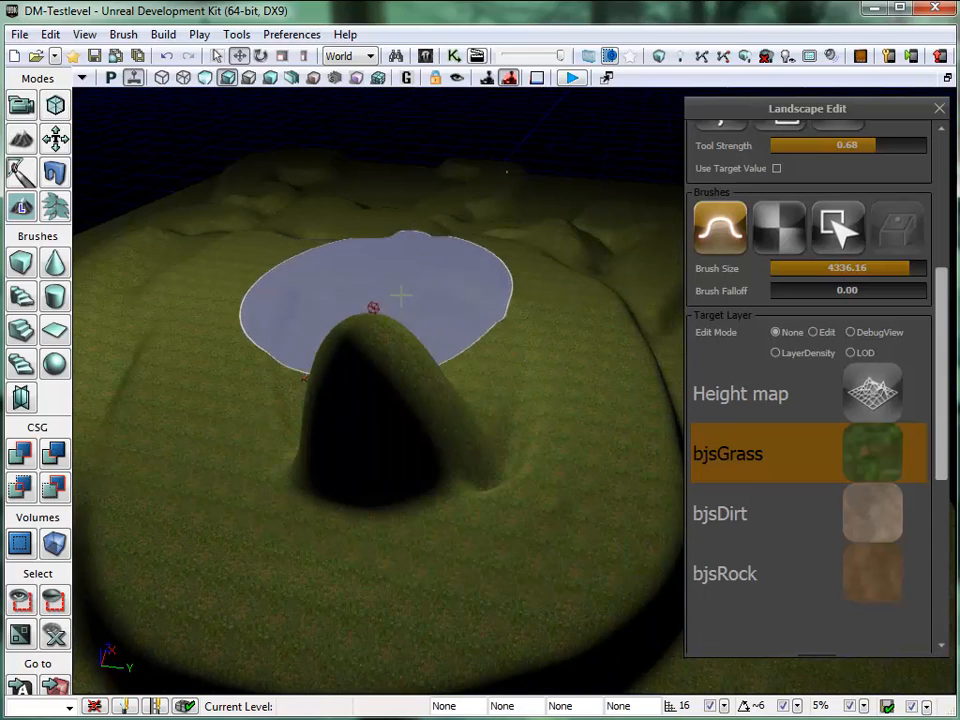
- Switch the viewport from perspective to the top view and frame the landscape for painting
{"action": "left_click", "coordinate": [111, 78]}
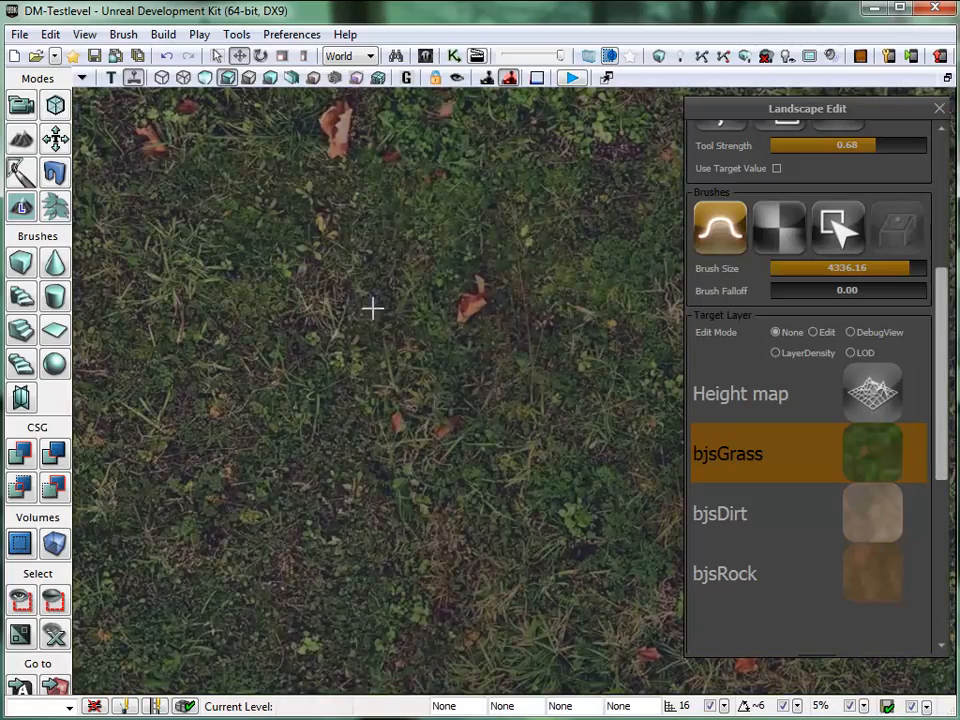
{"action": "scroll", "coordinate": [431, 315], "scroll_direction": "down", "scroll_amount": 5}
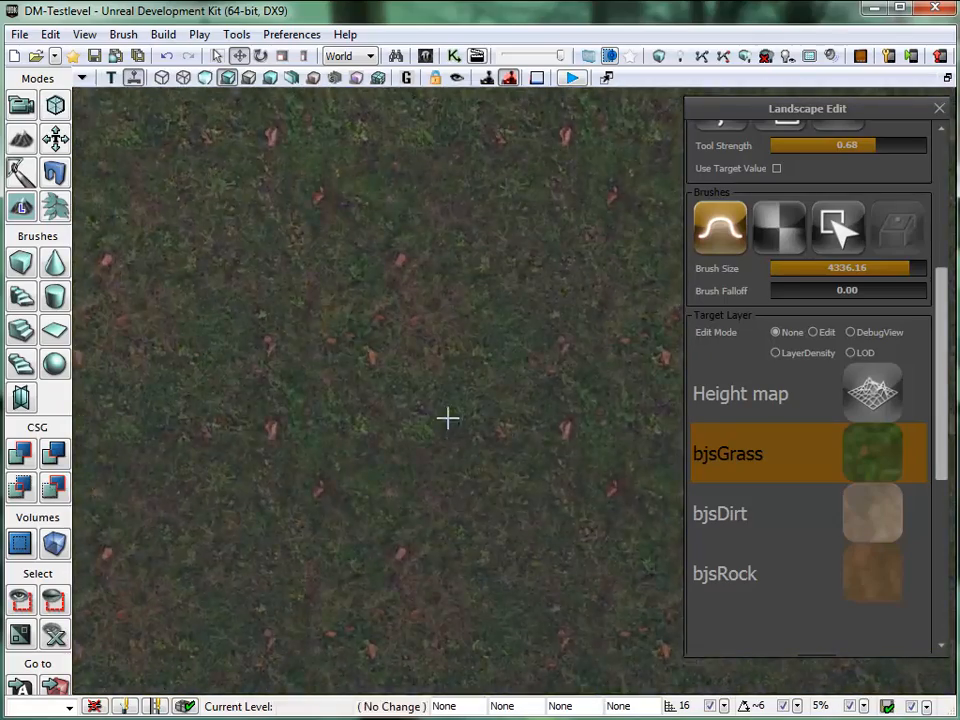
{"action": "scroll", "coordinate": [448, 418], "scroll_direction": "down", "scroll_amount": 10}
{"action": "scroll", "coordinate": [523, 235], "scroll_direction": "up", "scroll_amount": 3}
{"action": "mouse_move", "coordinate": [435, 255]}
{"action": "right_mouse_down"}
{"action": "mouse_move", "coordinate": [461, 411]}
{"action": "mouse_move", "coordinate": [336, 399]}
{"action": "right_mouse_up"}
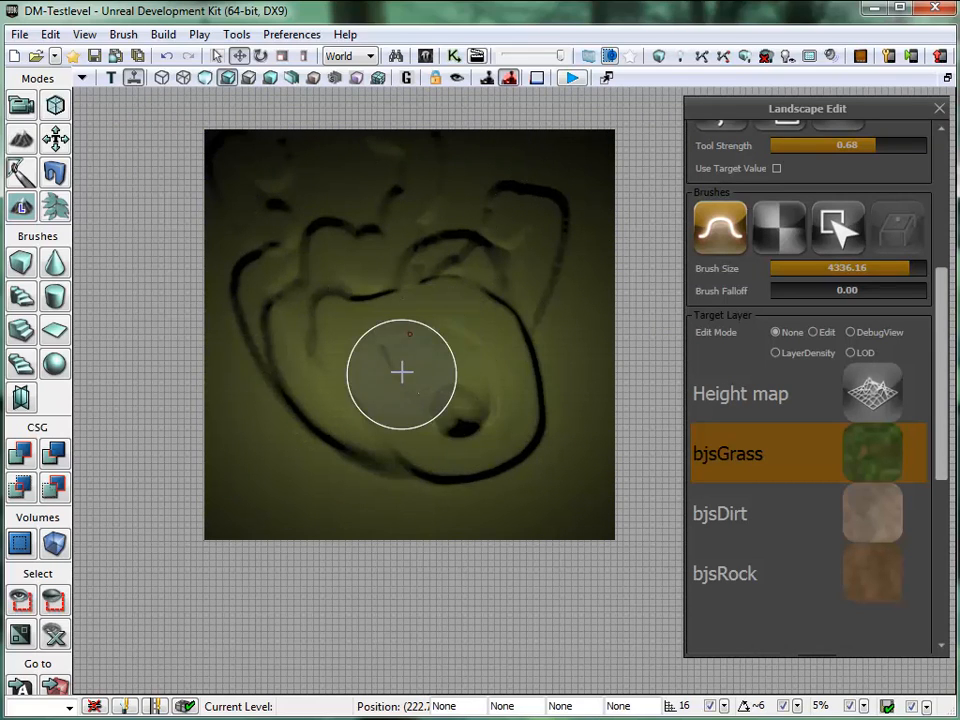
{"action": "right_click_drag", "start_coordinate": [402, 371], "coordinate": [414, 422]}
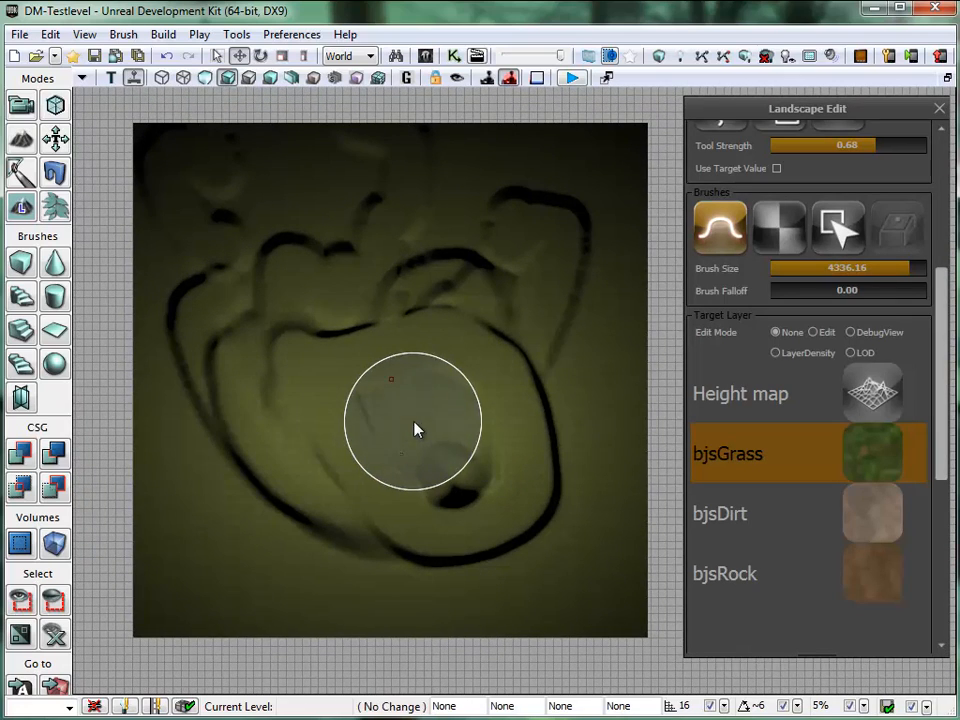
{"action": "scroll", "coordinate": [422, 431], "scroll_direction": "up", "scroll_amount": 3}
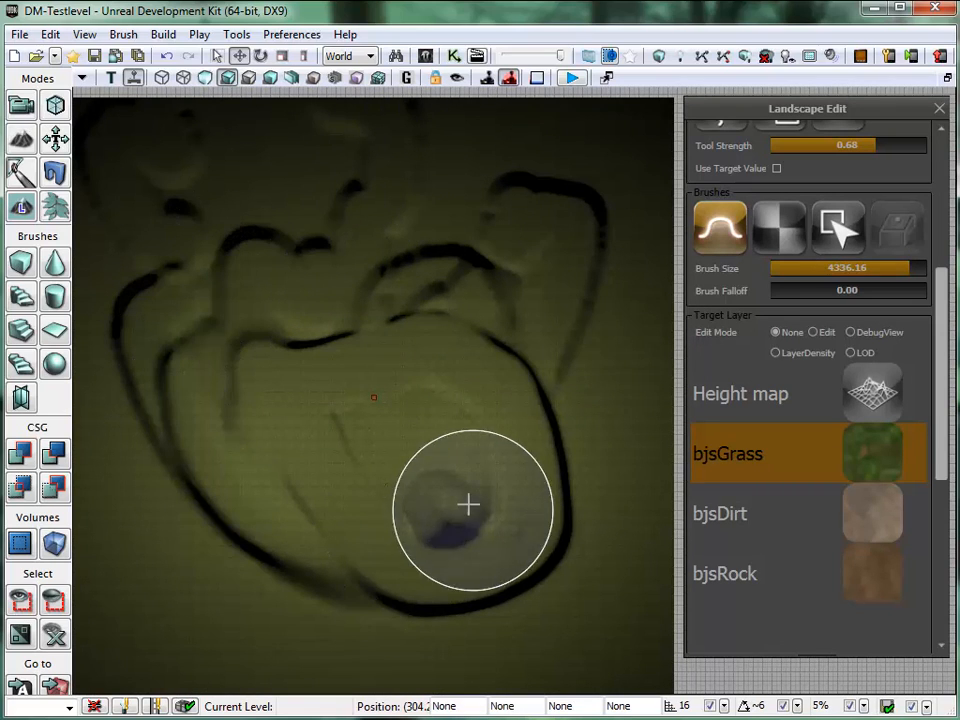
- Paint bjsDirt bands along the inside of the terrain's steep edges with brush size 1596.33 and falloff 0.27
{"action": "left_click", "coordinate": [820, 519]}
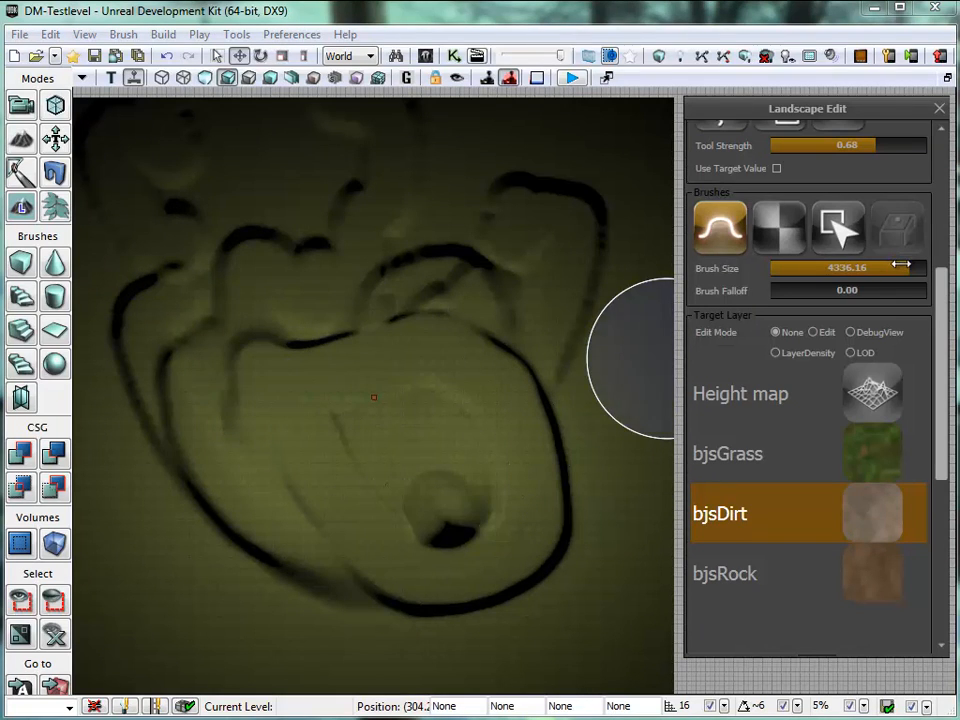
{"action": "left_click_drag", "start_coordinate": [900, 264], "coordinate": [858, 268]}
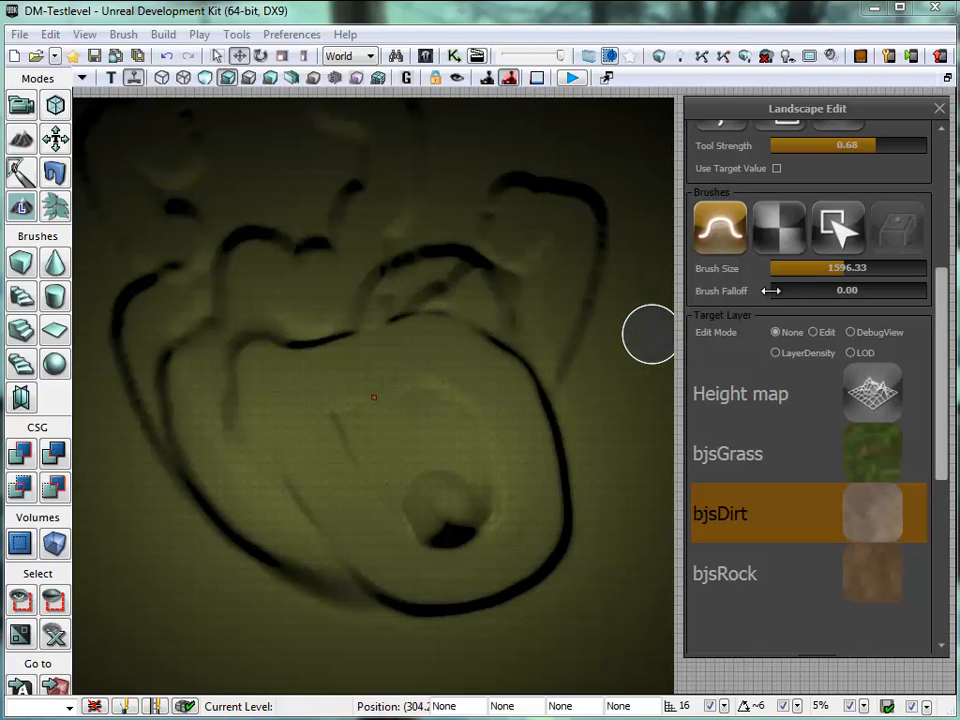
{"action": "left_click_drag", "start_coordinate": [770, 290], "coordinate": [811, 290]}
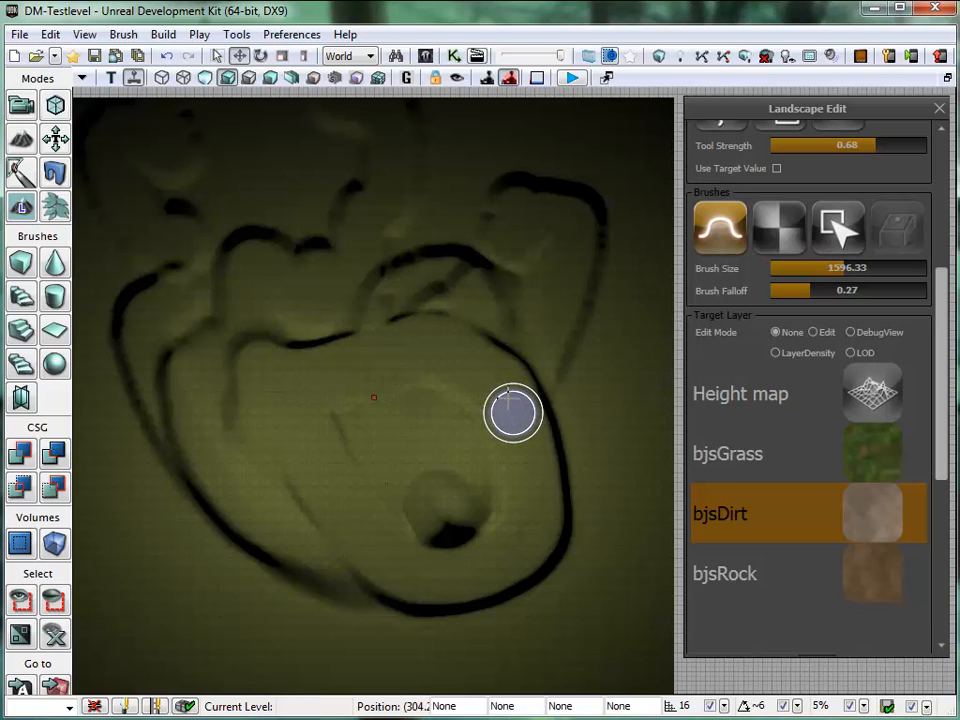
{"action": "left_click_drag", "start_coordinate": [505, 390], "coordinate": [499, 394]}
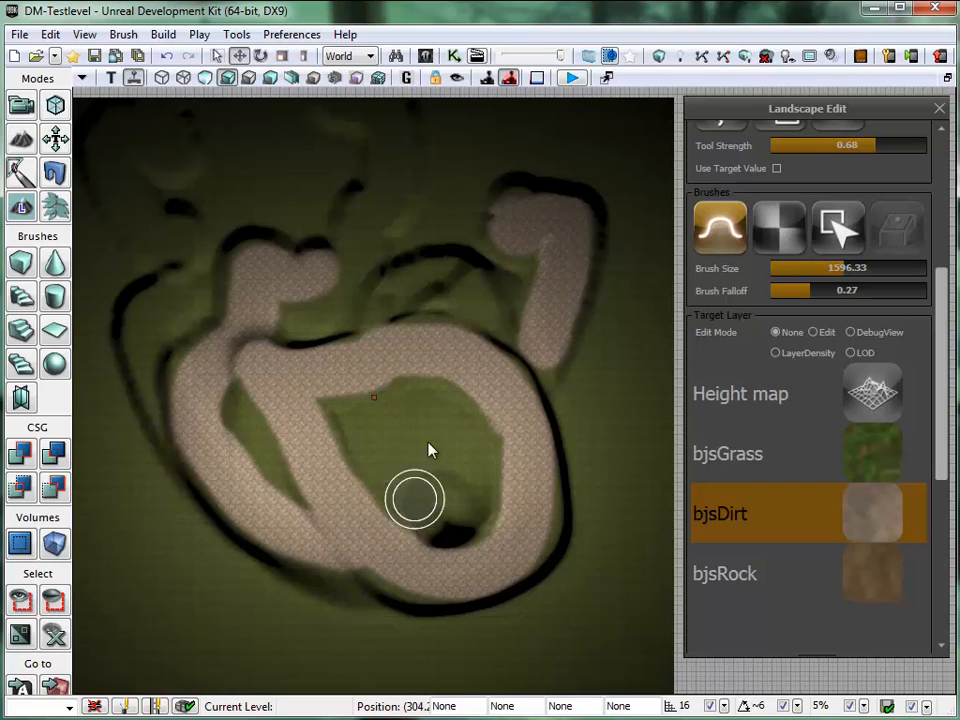
{"action": "left_click_drag", "start_coordinate": [368, 218], "coordinate": [397, 140], "text": "ctrl"}
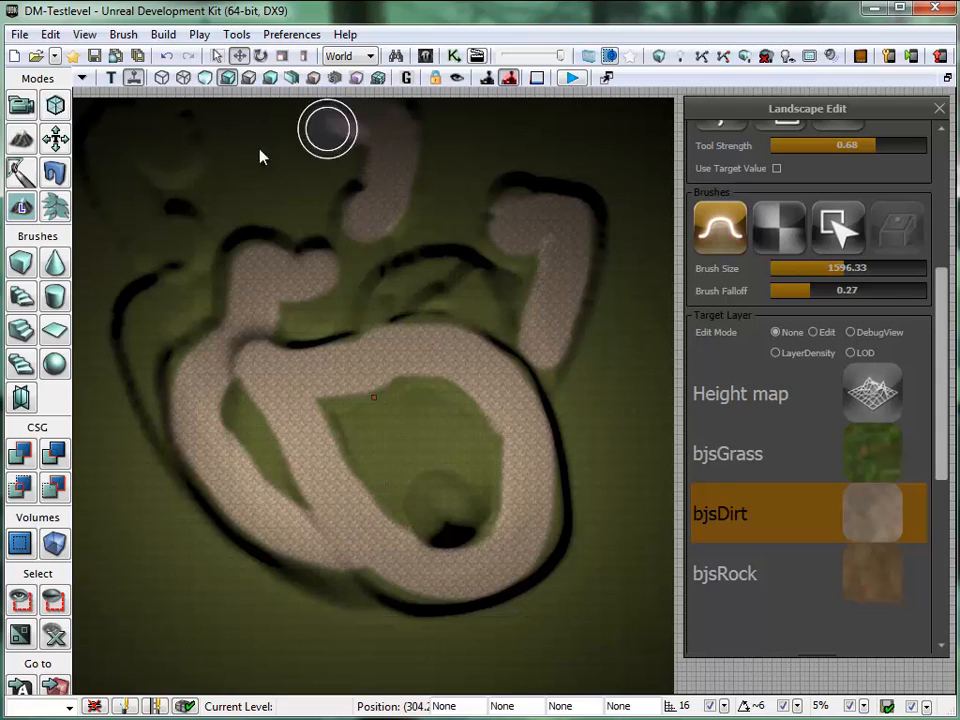
{"action": "left_click_drag", "start_coordinate": [145, 131], "coordinate": [122, 199], "text": "ctrl"}
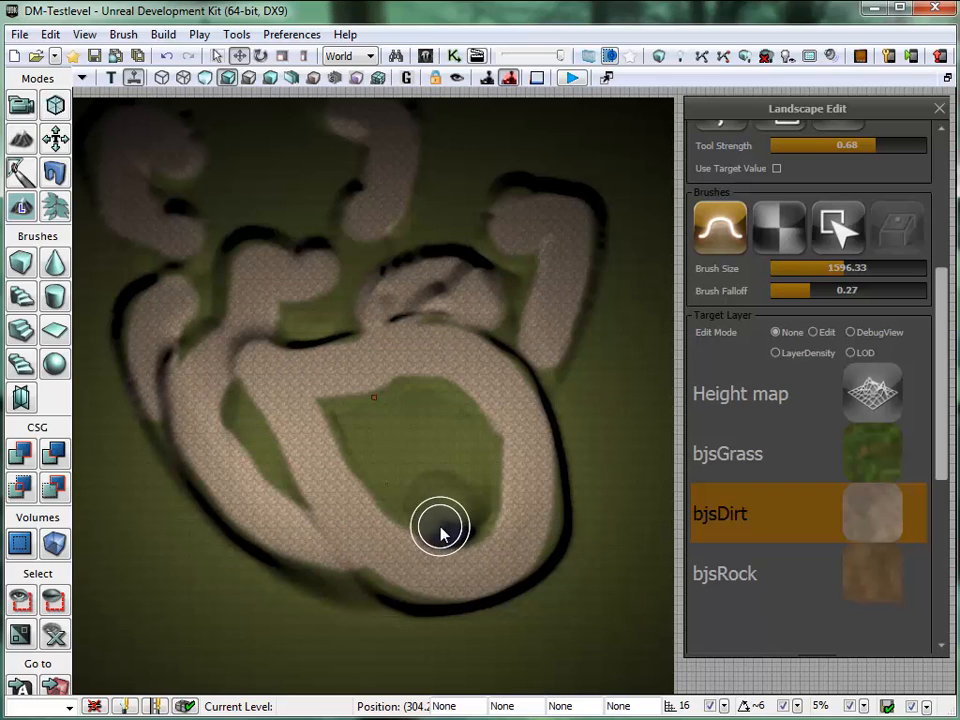
- Switch the viewport from the top view back to perspective and bring the tall grass-covered hill into close view
{"action": "left_click", "coordinate": [111, 78]}
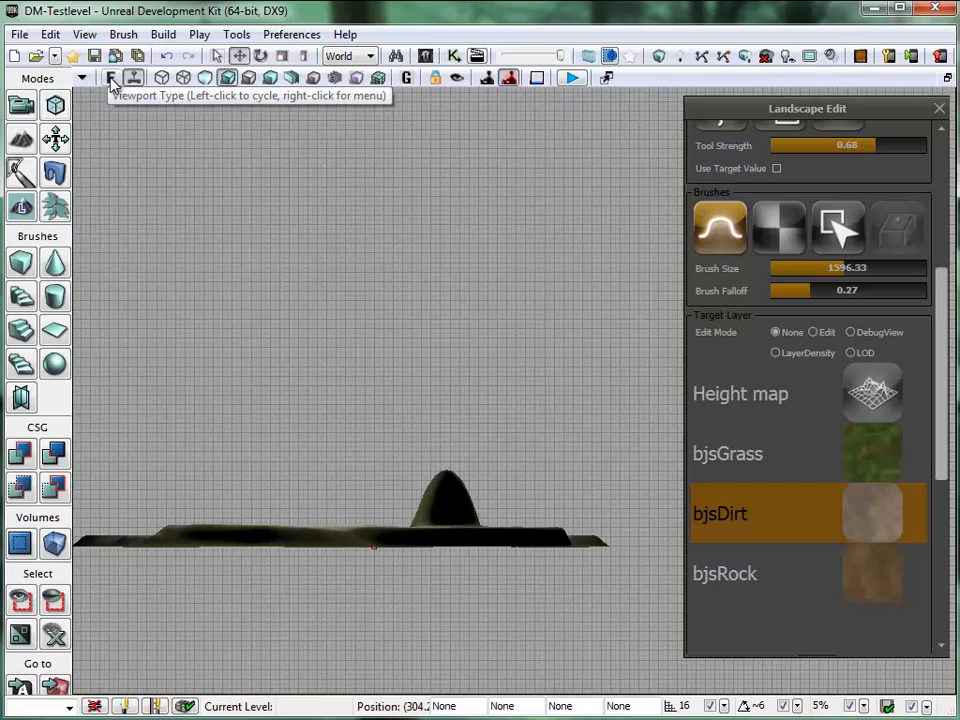
{"action": "left_click", "coordinate": [112, 80]}
{"action": "left_click", "coordinate": [112, 80]}
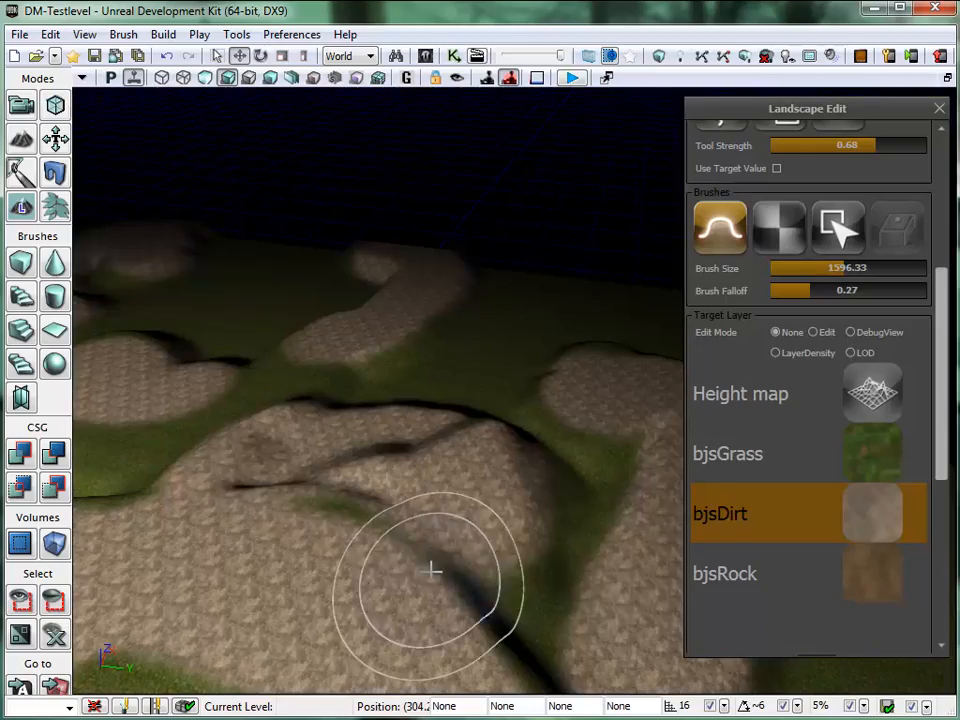
{"action": "mouse_move", "coordinate": [427, 533]}
{"action": "left_mouse_down"}
{"action": "mouse_move", "coordinate": [432, 548]}
{"action": "mouse_move", "coordinate": [375, 655]}
{"action": "mouse_move", "coordinate": [125, 660]}
{"action": "mouse_move", "coordinate": [68, 703]}
{"action": "mouse_move", "coordinate": [122, 527]}
{"action": "mouse_move", "coordinate": [105, 388]}
{"action": "mouse_move", "coordinate": [111, 428]}
{"action": "mouse_move", "coordinate": [214, 611]}
{"action": "mouse_move", "coordinate": [129, 643]}
{"action": "mouse_move", "coordinate": [150, 326]}
{"action": "mouse_move", "coordinate": [110, 362]}
{"action": "left_mouse_up"}
{"action": "left_click_drag", "start_coordinate": [82, 47], "coordinate": [90, 92]}
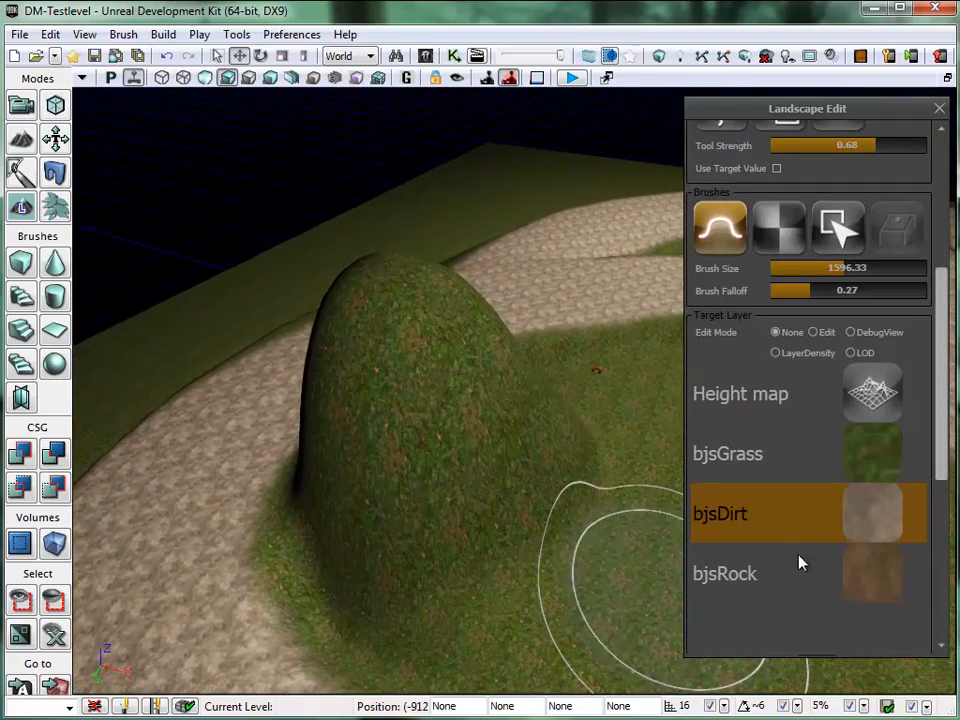
- Paint the tall hill's slopes all around with the bjsRock layer using a brush size of 923.86
{"action": "left_click", "coordinate": [782, 574]}
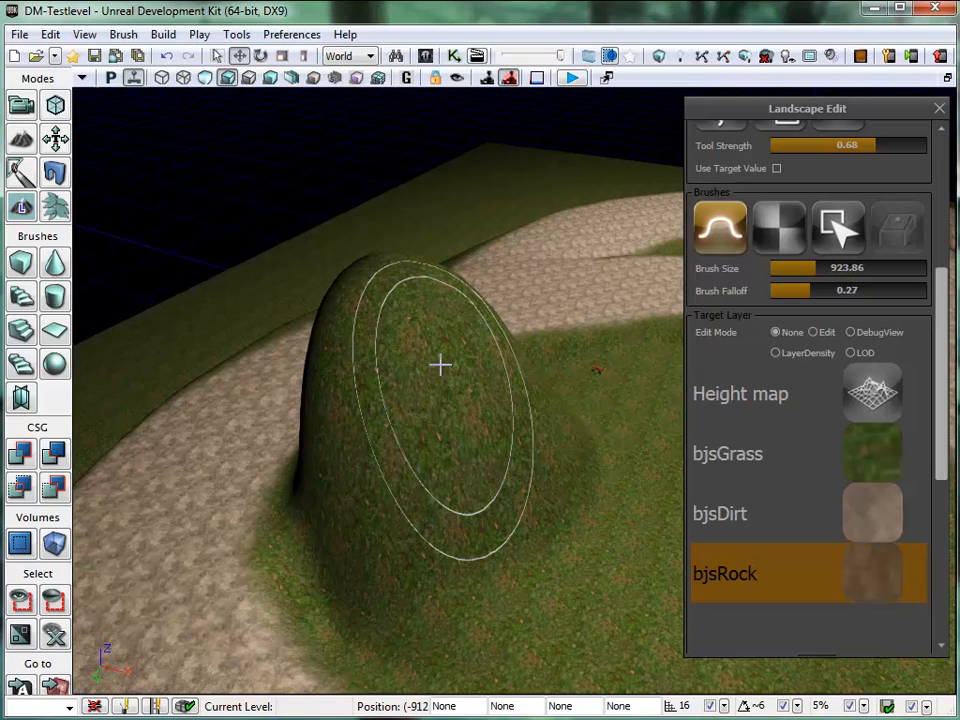
{"action": "mouse_move", "coordinate": [399, 373]}
{"action": "left_mouse_down", "text": "ctrl"}
{"action": "mouse_move", "coordinate": [384, 401]}
{"action": "mouse_move", "coordinate": [495, 379]}
{"action": "mouse_move", "coordinate": [510, 393]}
{"action": "mouse_move", "coordinate": [389, 410]}
{"action": "mouse_move", "coordinate": [339, 406]}
{"action": "mouse_move", "coordinate": [355, 416]}
{"action": "mouse_move", "coordinate": [285, 82]}
{"action": "mouse_move", "coordinate": [471, 34]}
{"action": "mouse_move", "coordinate": [680, 5]}
{"action": "mouse_move", "coordinate": [260, 5]}
{"action": "mouse_move", "coordinate": [426, 37]}
{"action": "mouse_move", "coordinate": [581, 31]}
{"action": "mouse_move", "coordinate": [956, 428]}
{"action": "mouse_move", "coordinate": [956, 706]}
{"action": "mouse_move", "coordinate": [805, 705]}
{"action": "left_mouse_up", "text": "ctrl"}
{"action": "mouse_move", "coordinate": [360, 440]}
{"action": "left_mouse_down"}
{"action": "mouse_move", "coordinate": [381, 437]}
{"action": "mouse_move", "coordinate": [304, 469]}
{"action": "mouse_move", "coordinate": [370, 490]}
{"action": "mouse_move", "coordinate": [452, 484]}
{"action": "mouse_move", "coordinate": [446, 411]}
{"action": "mouse_move", "coordinate": [401, 321]}
{"action": "mouse_move", "coordinate": [490, 348]}
{"action": "mouse_move", "coordinate": [514, 381]}
{"action": "mouse_move", "coordinate": [437, 433]}
{"action": "mouse_move", "coordinate": [514, 381]}
{"action": "mouse_move", "coordinate": [513, 571]}
{"action": "mouse_move", "coordinate": [857, 30]}
{"action": "mouse_move", "coordinate": [769, 95]}
{"action": "left_mouse_up"}
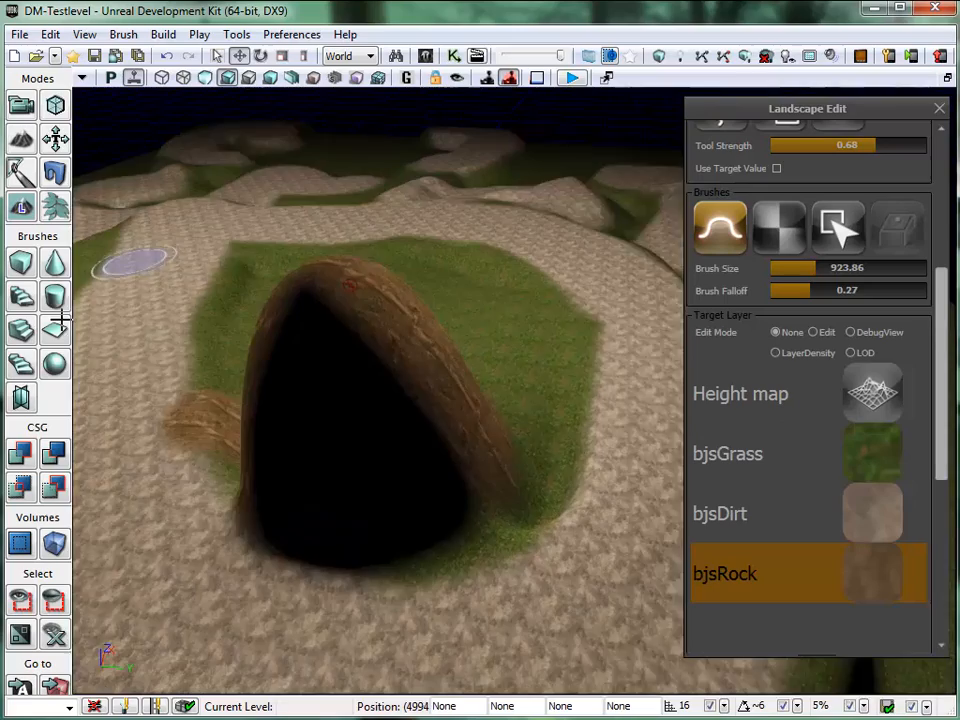
{"action": "right_click_drag", "start_coordinate": [61, 320], "coordinate": [49, 331]}
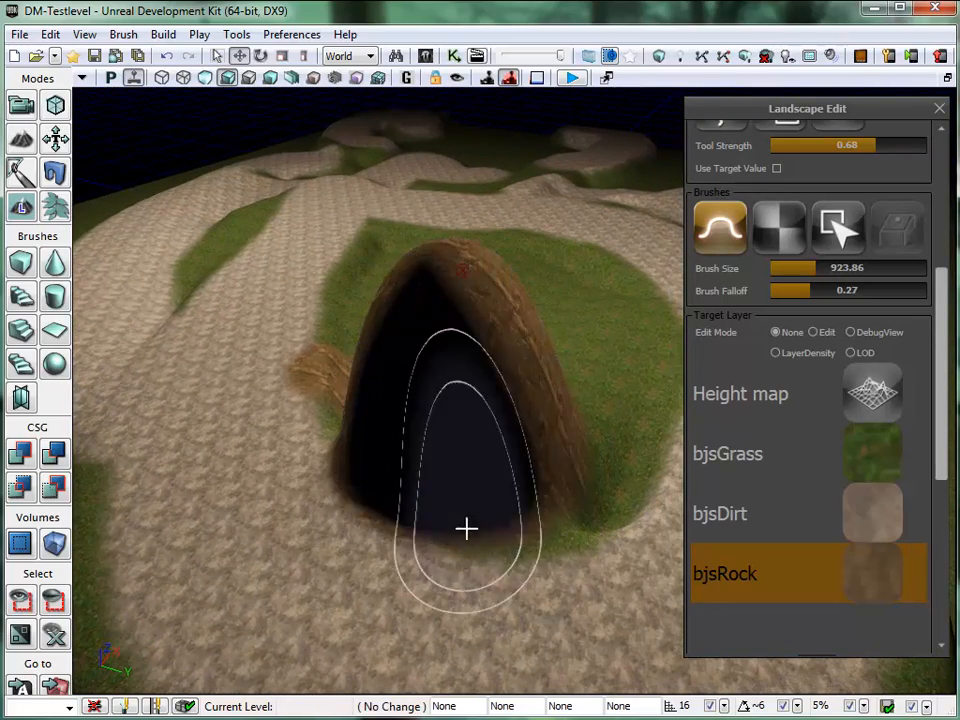
{"action": "mouse_move", "coordinate": [466, 529]}
{"action": "left_mouse_down"}
{"action": "mouse_move", "coordinate": [431, 274]}
{"action": "mouse_move", "coordinate": [722, 47]}
{"action": "mouse_move", "coordinate": [677, 285]}
{"action": "left_mouse_up"}
- Close the landscape editing window and examine the blend between the grass and dirt layers and the hill's base up close
{"action": "mouse_move", "coordinate": [677, 285]}
{"action": "right_mouse_down"}
{"action": "mouse_move", "coordinate": [430, 620]}
{"action": "mouse_move", "coordinate": [463, 705]}
{"action": "right_mouse_up"}
{"action": "mouse_move", "coordinate": [463, 705]}
{"action": "left_mouse_down"}
{"action": "mouse_move", "coordinate": [838, 47]}
{"action": "mouse_move", "coordinate": [818, 17]}
{"action": "mouse_move", "coordinate": [823, 86]}
{"action": "mouse_move", "coordinate": [625, 76]}
{"action": "mouse_move", "coordinate": [578, 60]}
{"action": "left_mouse_up"}
{"action": "left_click_drag", "start_coordinate": [485, 470], "coordinate": [515, 50]}
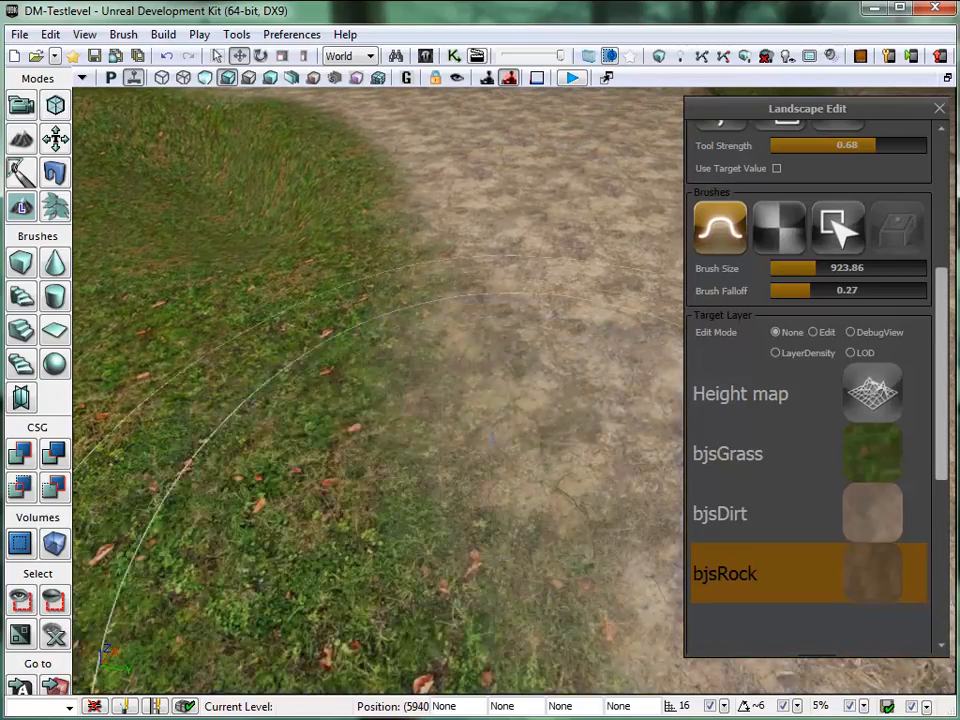
{"action": "left_click", "coordinate": [939, 109]}
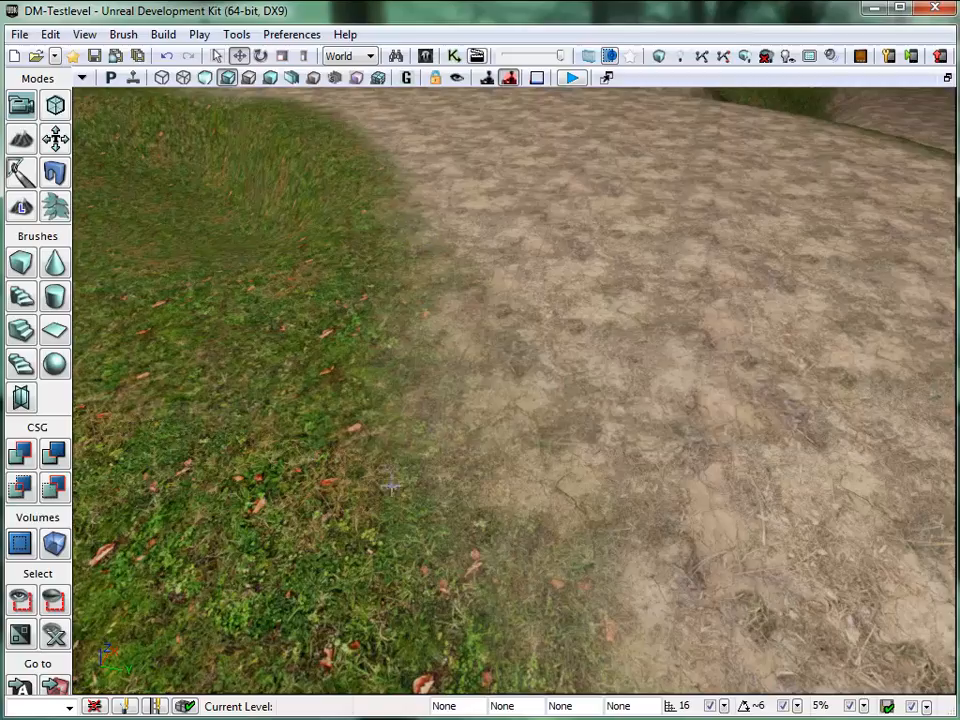
{"action": "left_click_drag", "start_coordinate": [450, 487], "coordinate": [269, 375]}
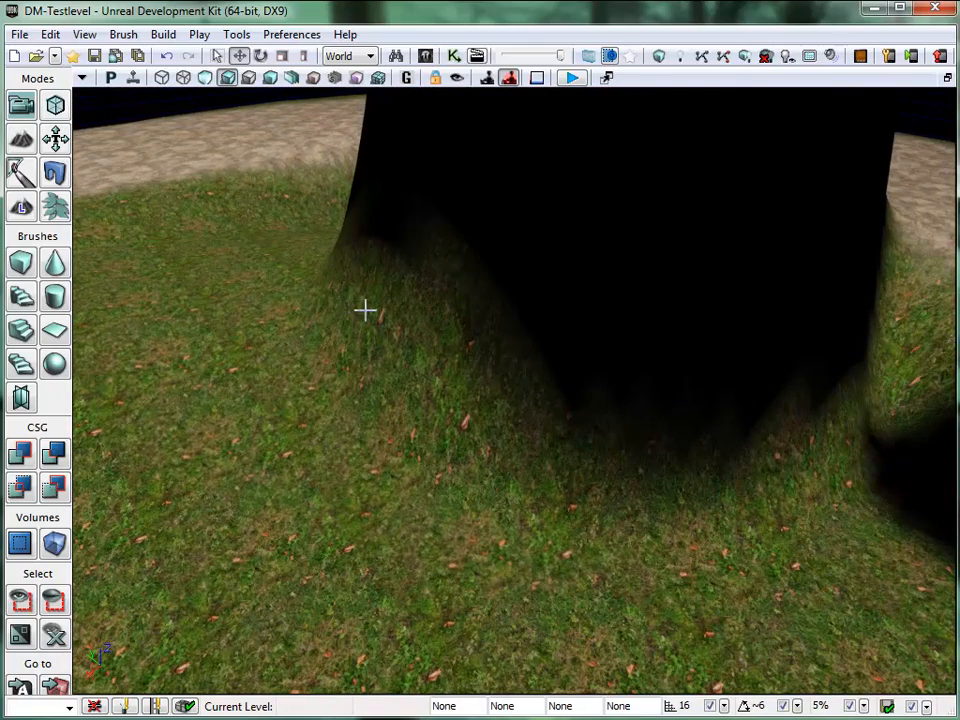
- Reopen landscape editing and make bjsDirt the layer to paint, with brush size 219.00 and falloff 0.70
{"action": "left_click", "coordinate": [20, 208]}
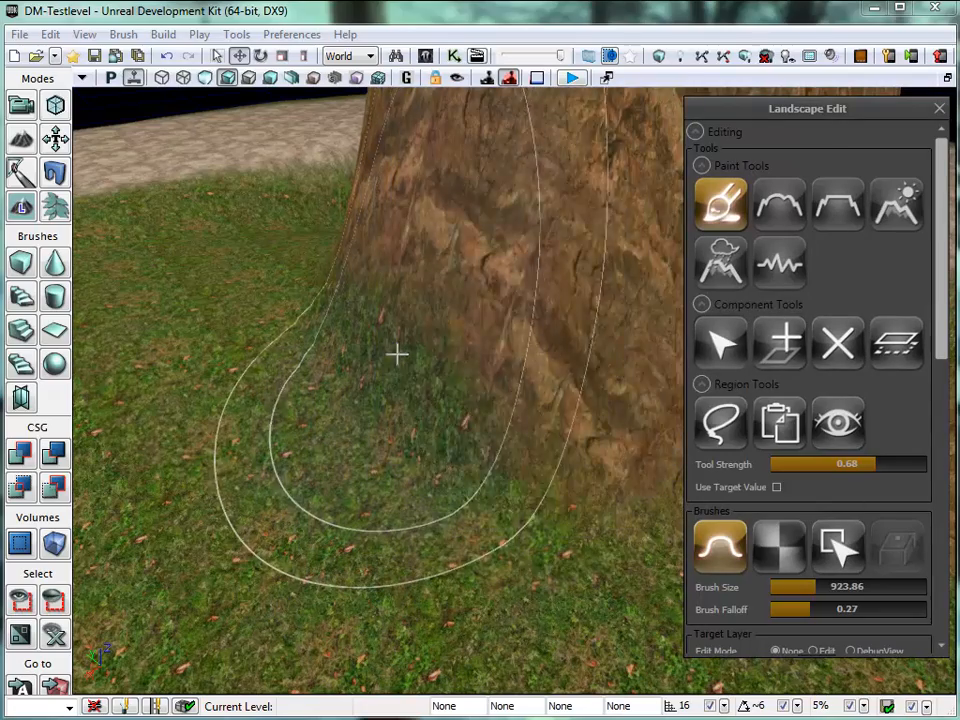
{"action": "scroll", "coordinate": [944, 286], "scroll_direction": "down", "scroll_amount": 1}
{"action": "scroll", "coordinate": [944, 286], "scroll_direction": "down", "scroll_amount": 5}
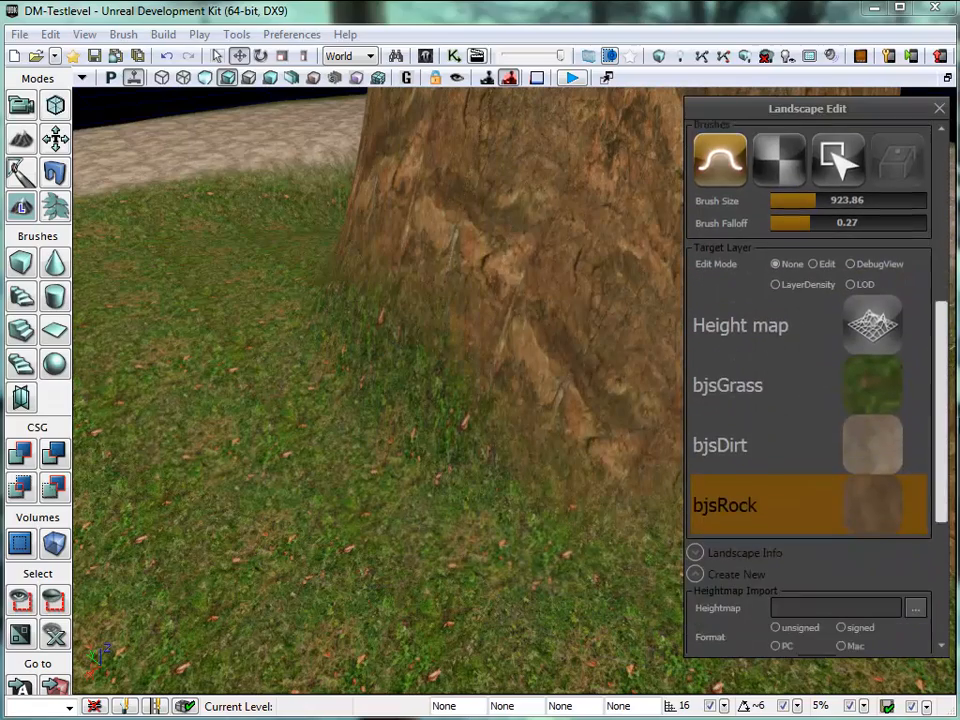
{"action": "left_click", "coordinate": [810, 445]}
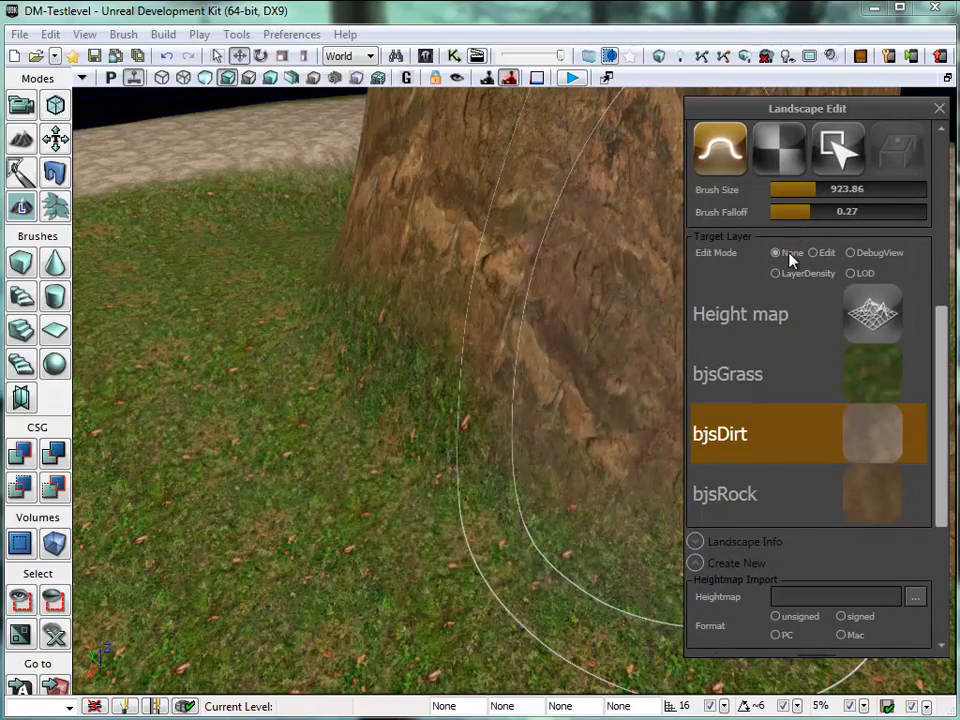
{"action": "left_click_drag", "start_coordinate": [808, 189], "coordinate": [783, 191]}
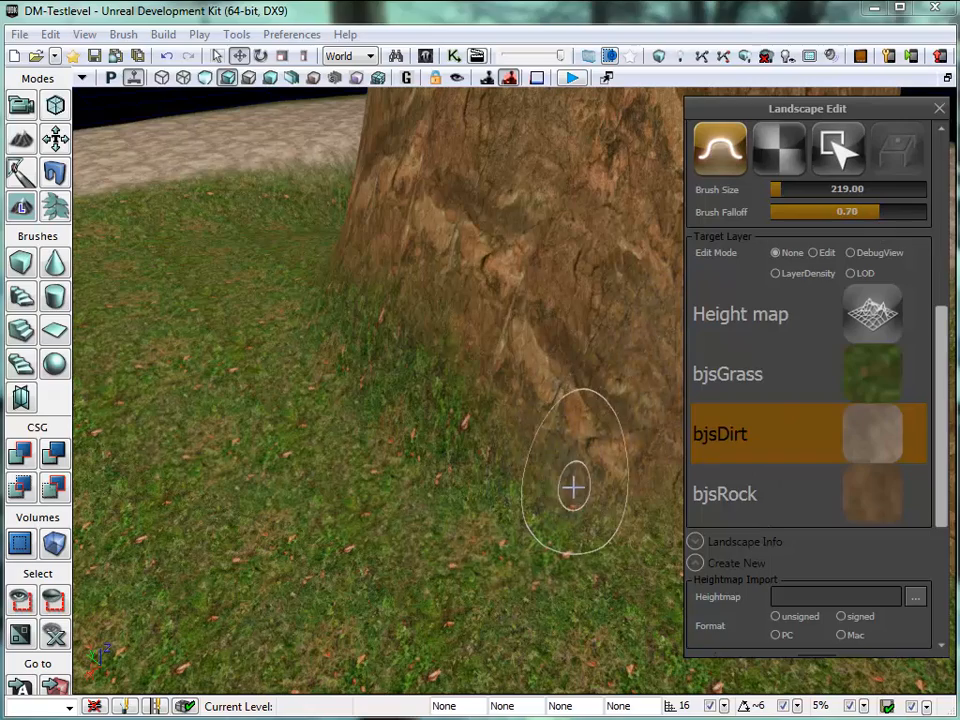
- Paint a soft bjsDirt band around the foot of the rock hill where it meets the grass
{"action": "mouse_move", "coordinate": [587, 510]}
{"action": "left_mouse_down"}
{"action": "mouse_move", "coordinate": [439, 424]}
{"action": "mouse_move", "coordinate": [339, 349]}
{"action": "mouse_move", "coordinate": [371, 313]}
{"action": "mouse_move", "coordinate": [388, 323]}
{"action": "left_mouse_up"}
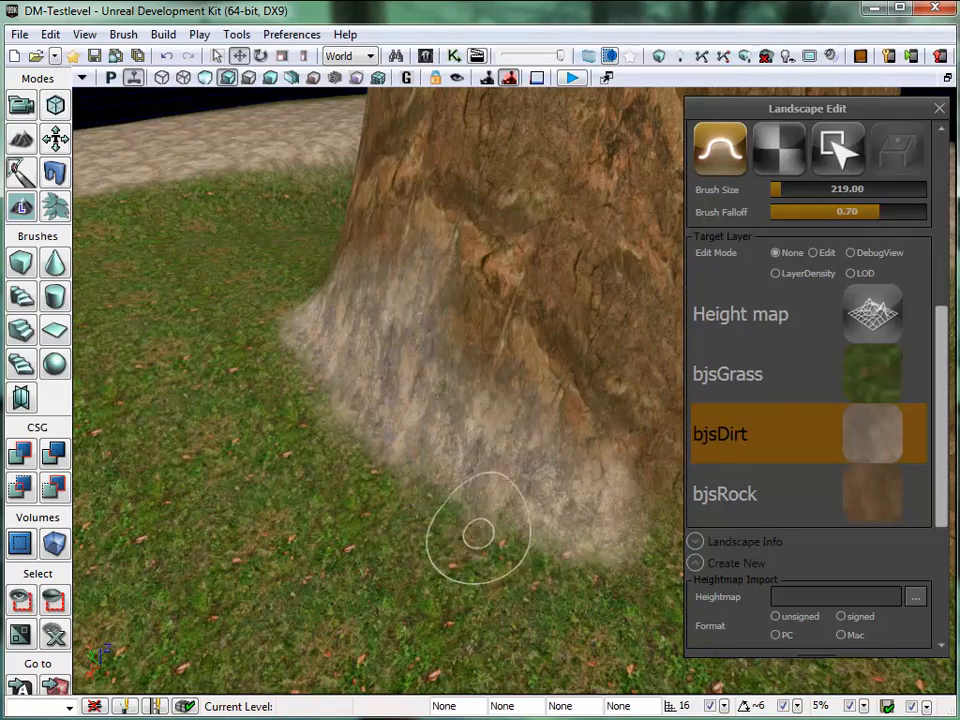
{"action": "mouse_move", "coordinate": [479, 534]}
{"action": "left_mouse_down"}
{"action": "mouse_move", "coordinate": [285, 36]}
{"action": "mouse_move", "coordinate": [467, 81]}
{"action": "mouse_move", "coordinate": [686, 66]}
{"action": "mouse_move", "coordinate": [750, 88]}
{"action": "mouse_move", "coordinate": [463, 506]}
{"action": "left_mouse_up"}
{"action": "mouse_move", "coordinate": [445, 360]}
{"action": "left_mouse_down", "text": "ctrl"}
{"action": "mouse_move", "coordinate": [465, 398]}
{"action": "mouse_move", "coordinate": [161, 525]}
{"action": "mouse_move", "coordinate": [235, 523]}
{"action": "left_mouse_up", "text": "ctrl"}
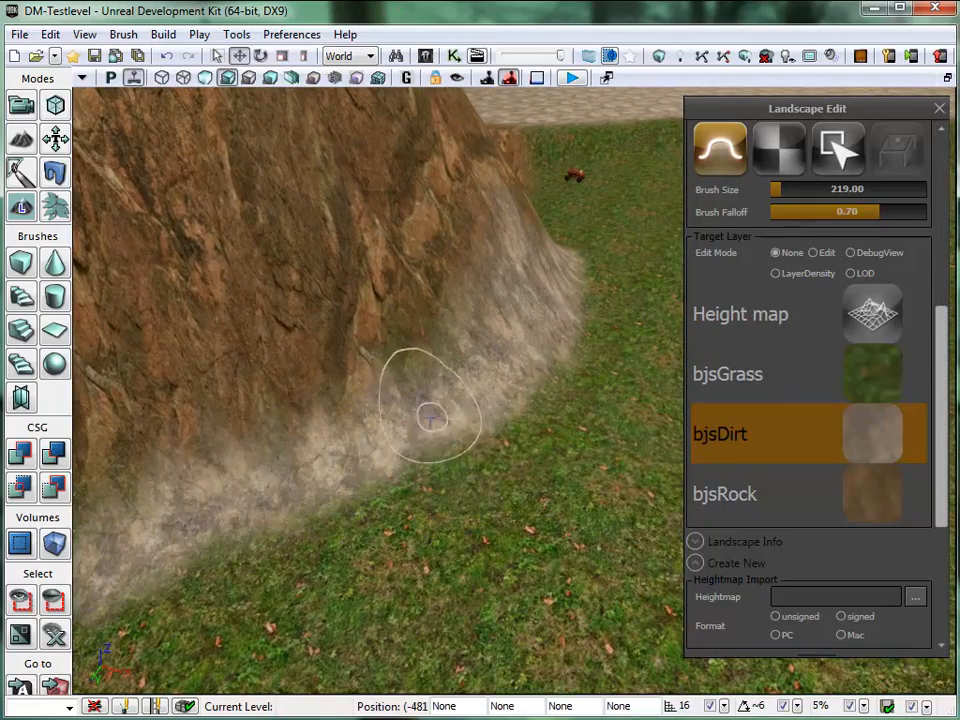
{"action": "mouse_move", "coordinate": [421, 448]}
{"action": "left_mouse_down"}
{"action": "mouse_move", "coordinate": [152, 448]}
{"action": "mouse_move", "coordinate": [534, 465]}
{"action": "left_mouse_up"}
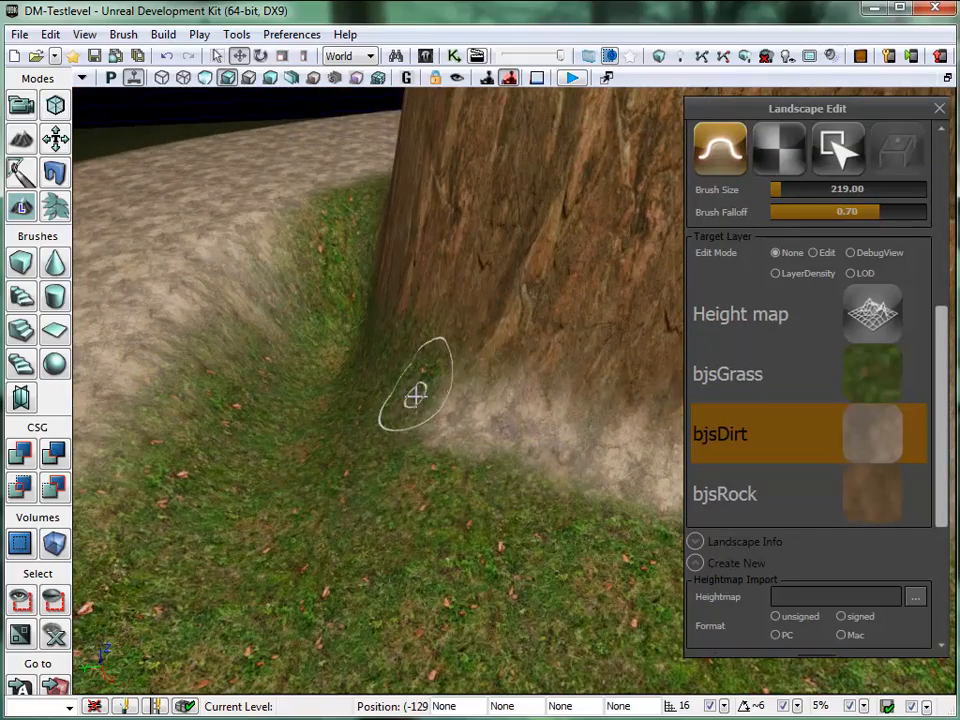
{"action": "left_click_drag", "start_coordinate": [424, 371], "coordinate": [484, 403], "text": "ctrl"}
- Examine the painted hill and the overall layout of grass, dirt and rock from farther away and above
{"action": "mouse_move", "coordinate": [484, 420]}
{"action": "middle_mouse_down"}
{"action": "mouse_move", "coordinate": [551, 32]}
{"action": "mouse_move", "coordinate": [937, 98]}
{"action": "middle_mouse_up"}
{"action": "mouse_move", "coordinate": [937, 98]}
{"action": "left_mouse_down"}
{"action": "mouse_move", "coordinate": [880, 672]}
{"action": "mouse_move", "coordinate": [731, 673]}
{"action": "mouse_move", "coordinate": [523, 614]}
{"action": "mouse_move", "coordinate": [470, 500]}
{"action": "mouse_move", "coordinate": [499, 440]}
{"action": "left_mouse_up"}
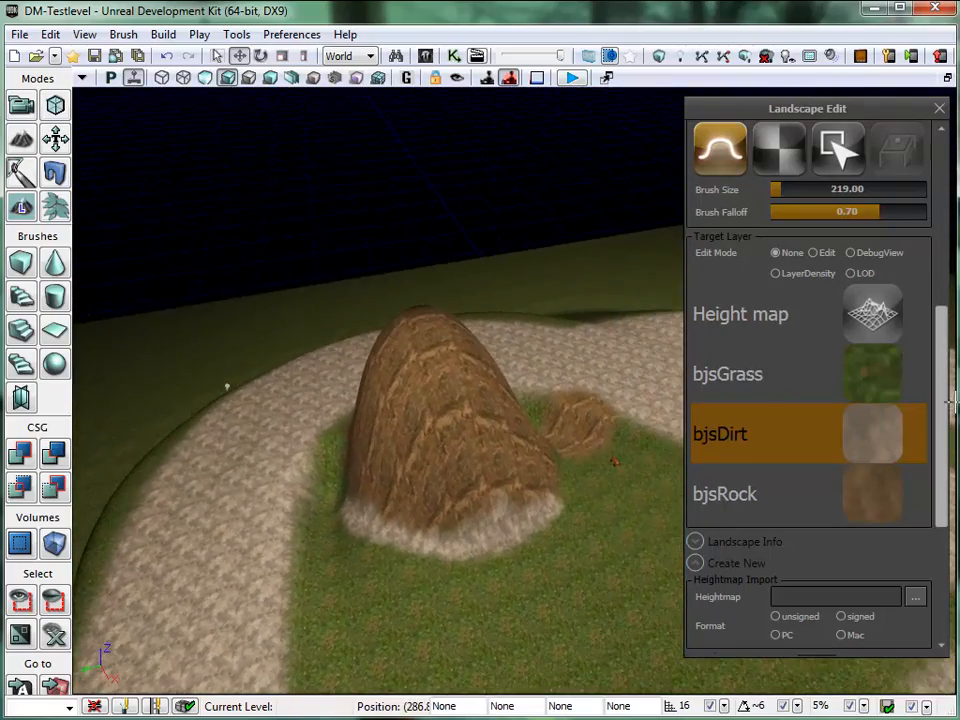
{"action": "right_click_drag", "start_coordinate": [499, 440], "coordinate": [504, 555]}
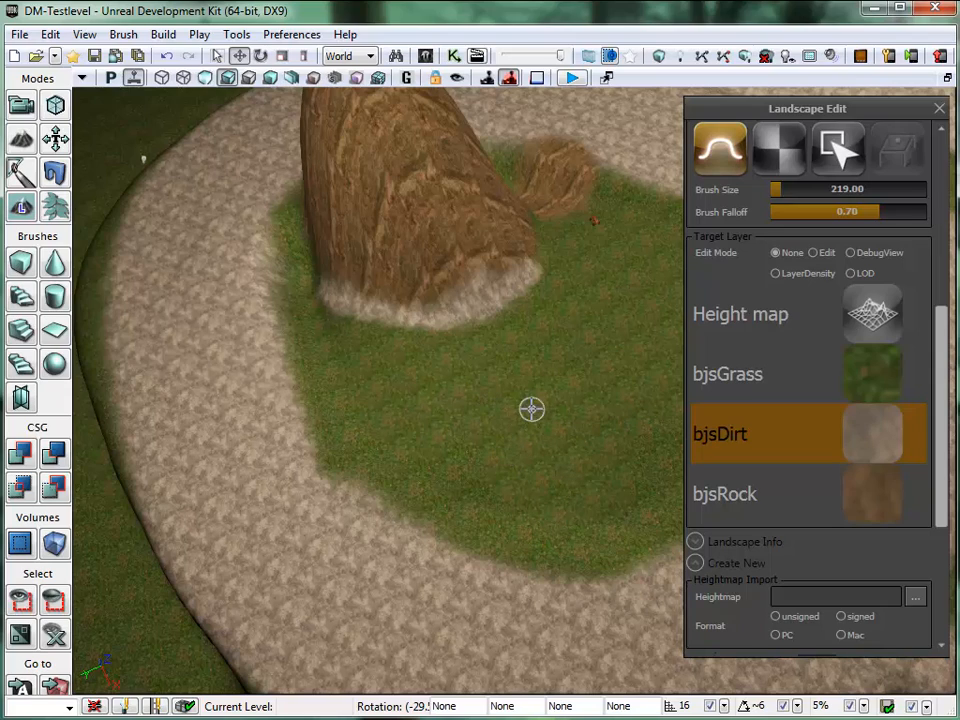
{"action": "right_click_drag", "start_coordinate": [541, 359], "coordinate": [535, 418]}
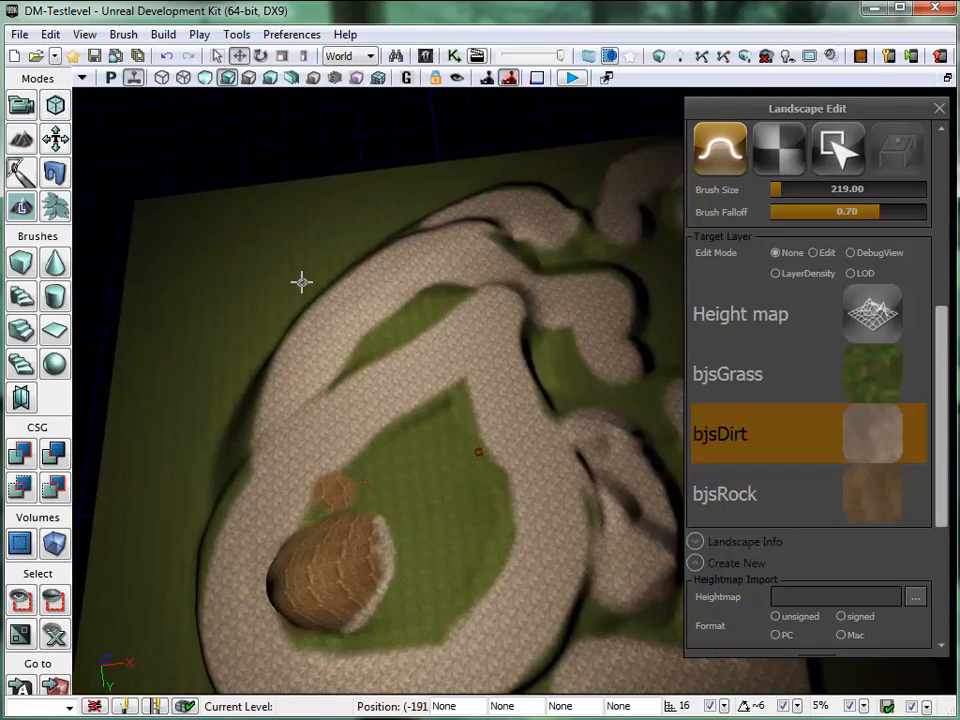